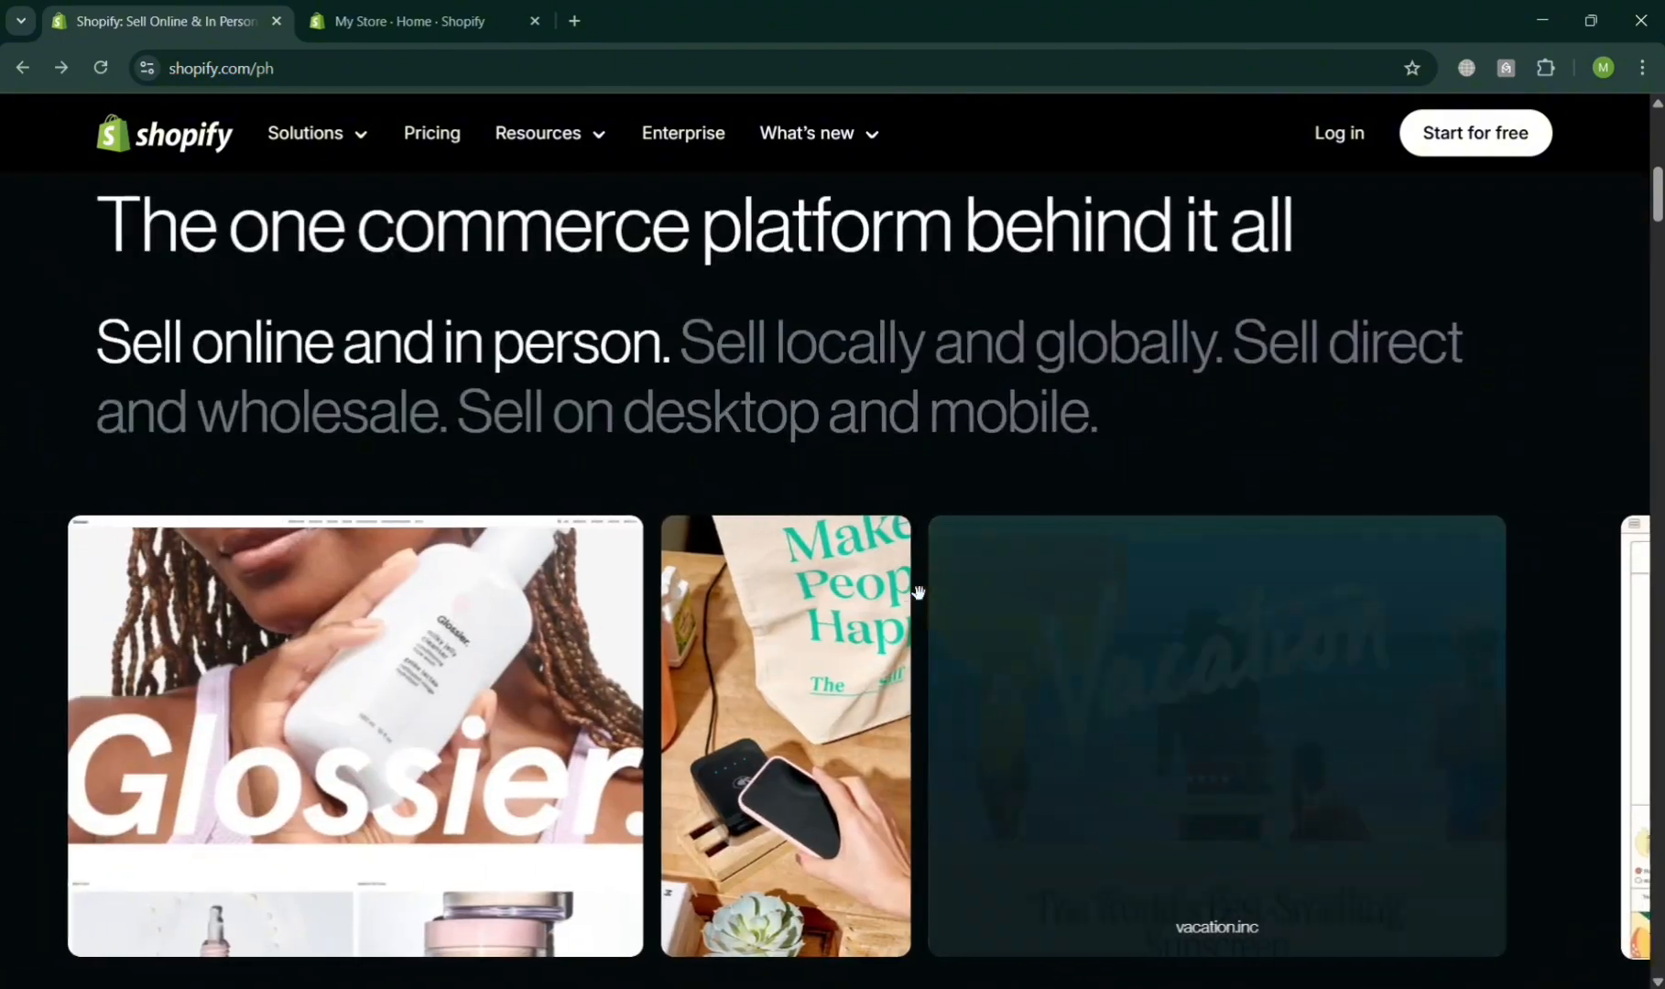
scroll(908, 593, down, 10)
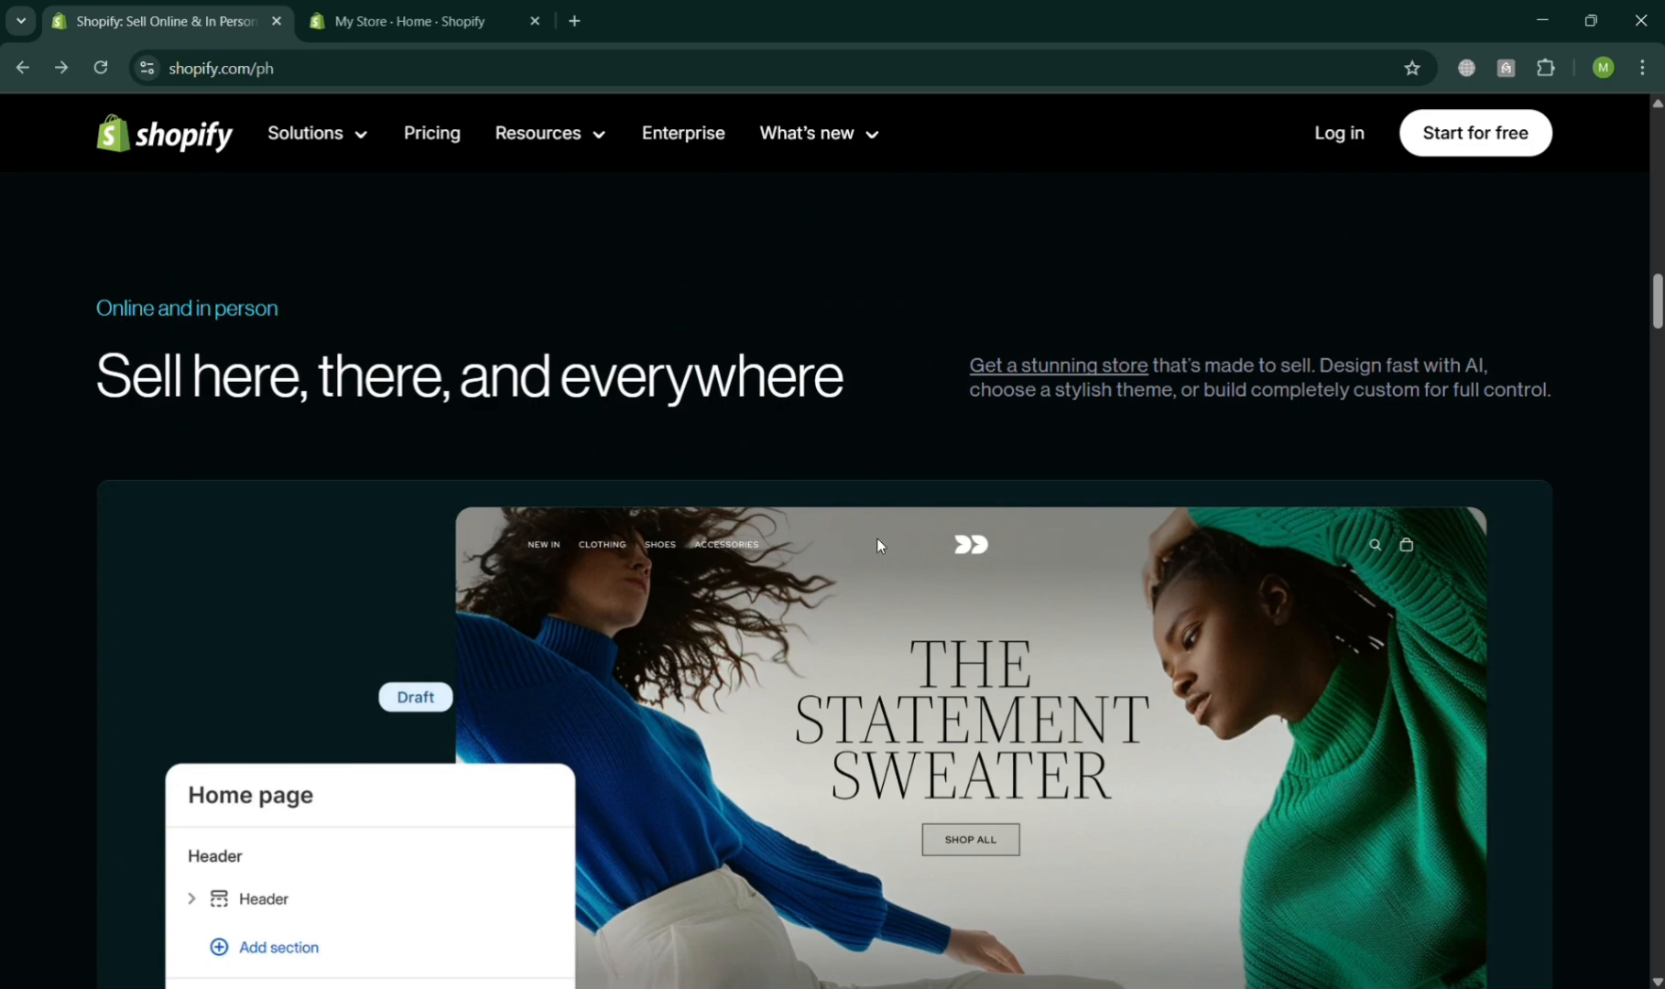
- Scroll through the Shopify homepage to review its features and menus
scroll(876, 545, down, 9)
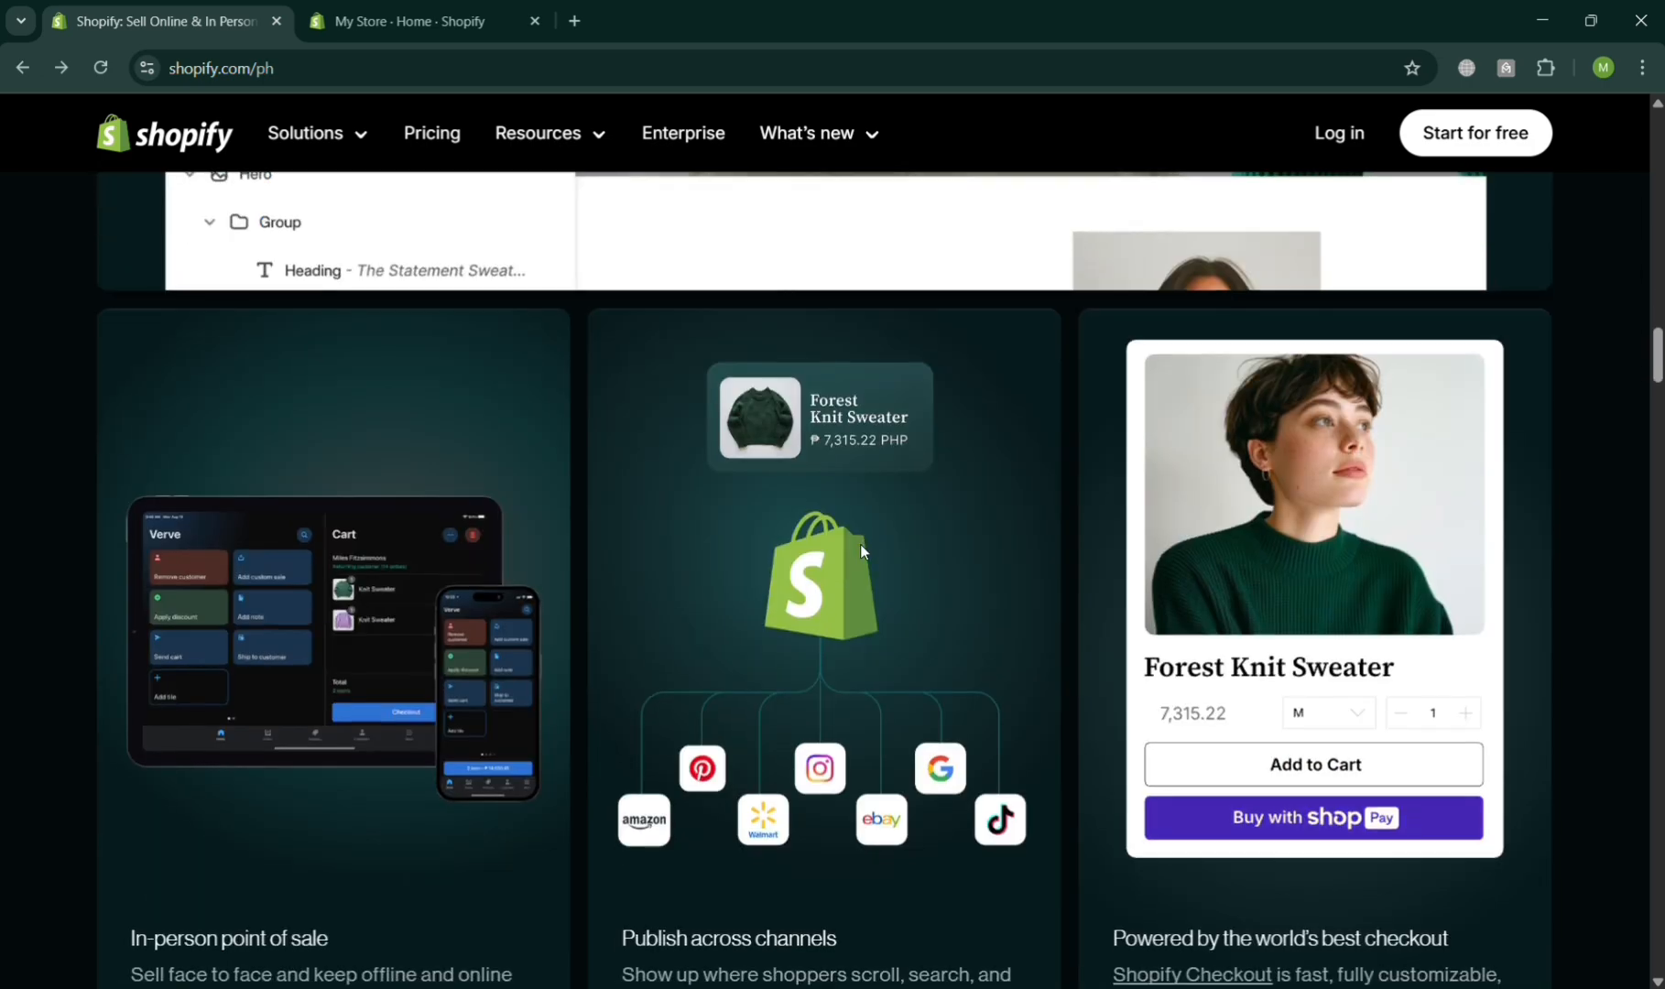
scroll(861, 547, down, 15)
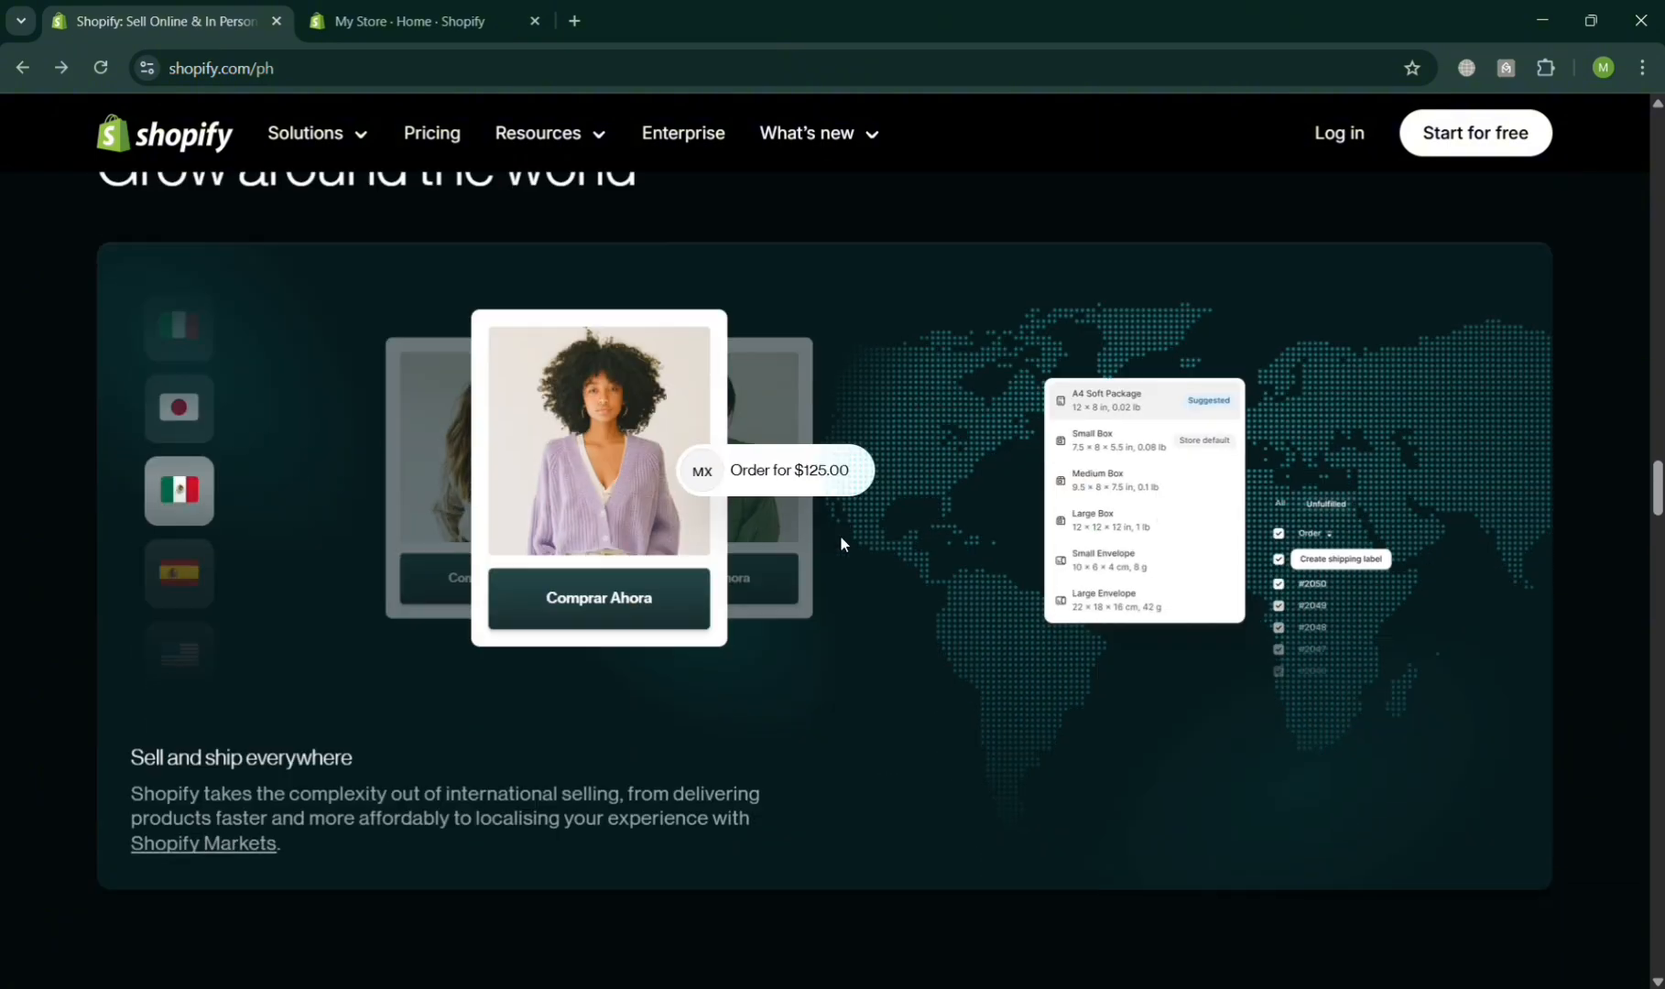
scroll(840, 541, down, 12)
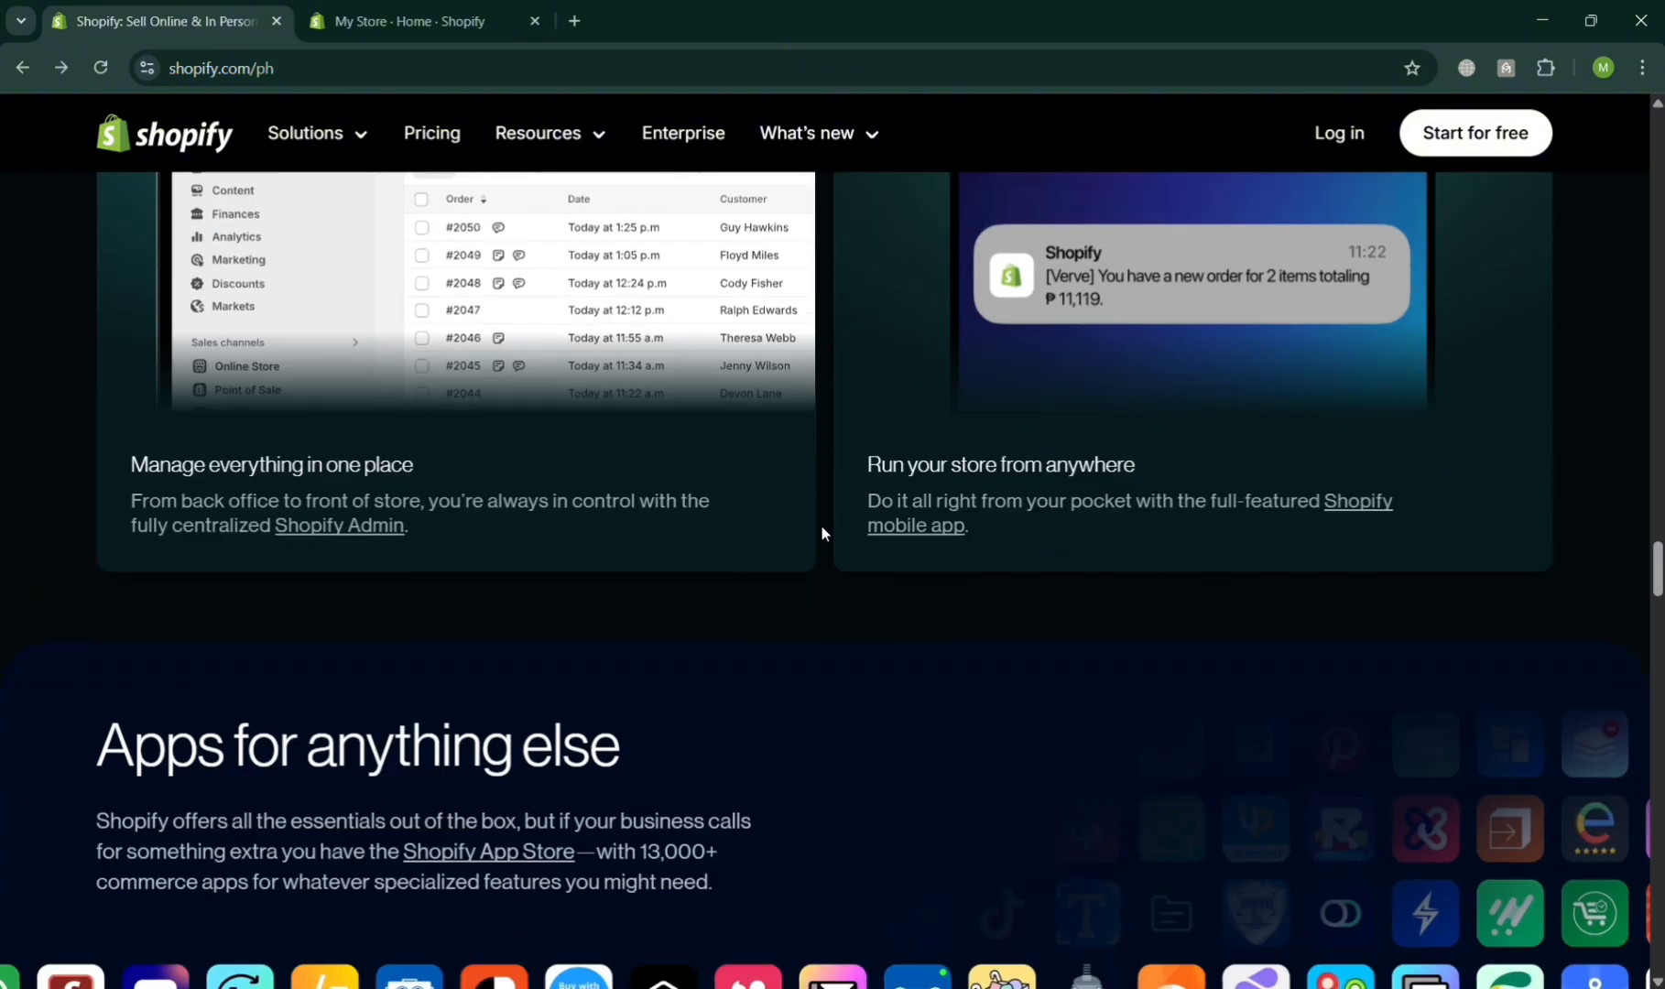
scroll(822, 533, down, 10)
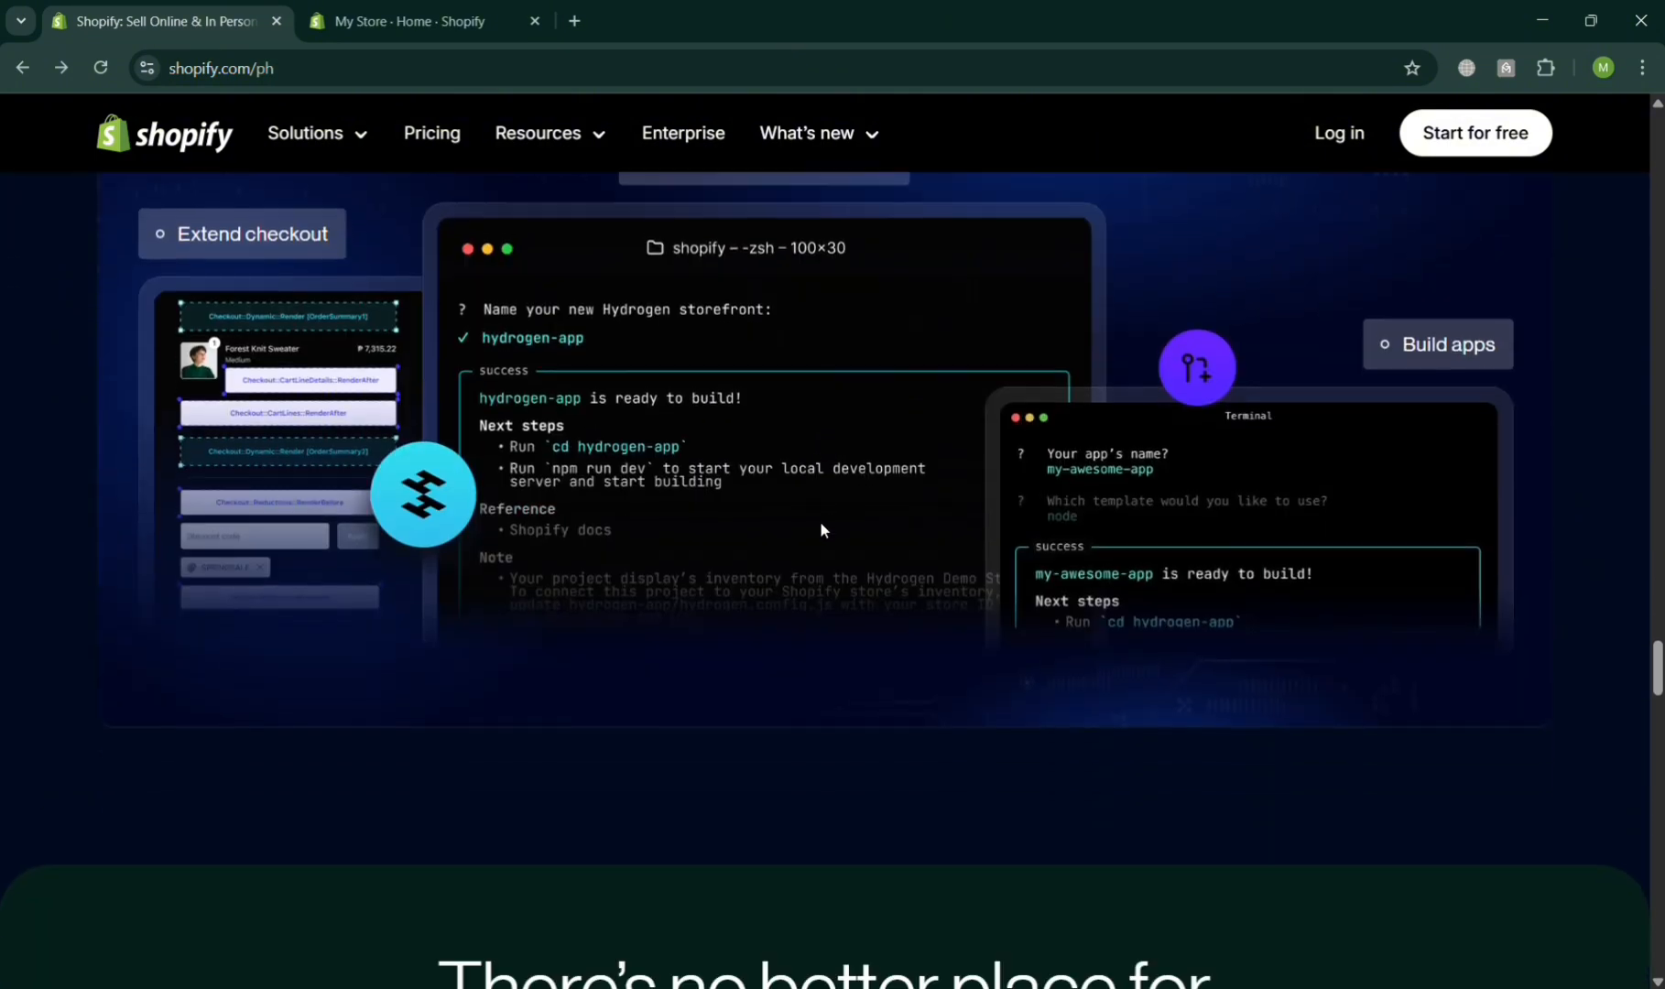
scroll(822, 529, down, 4)
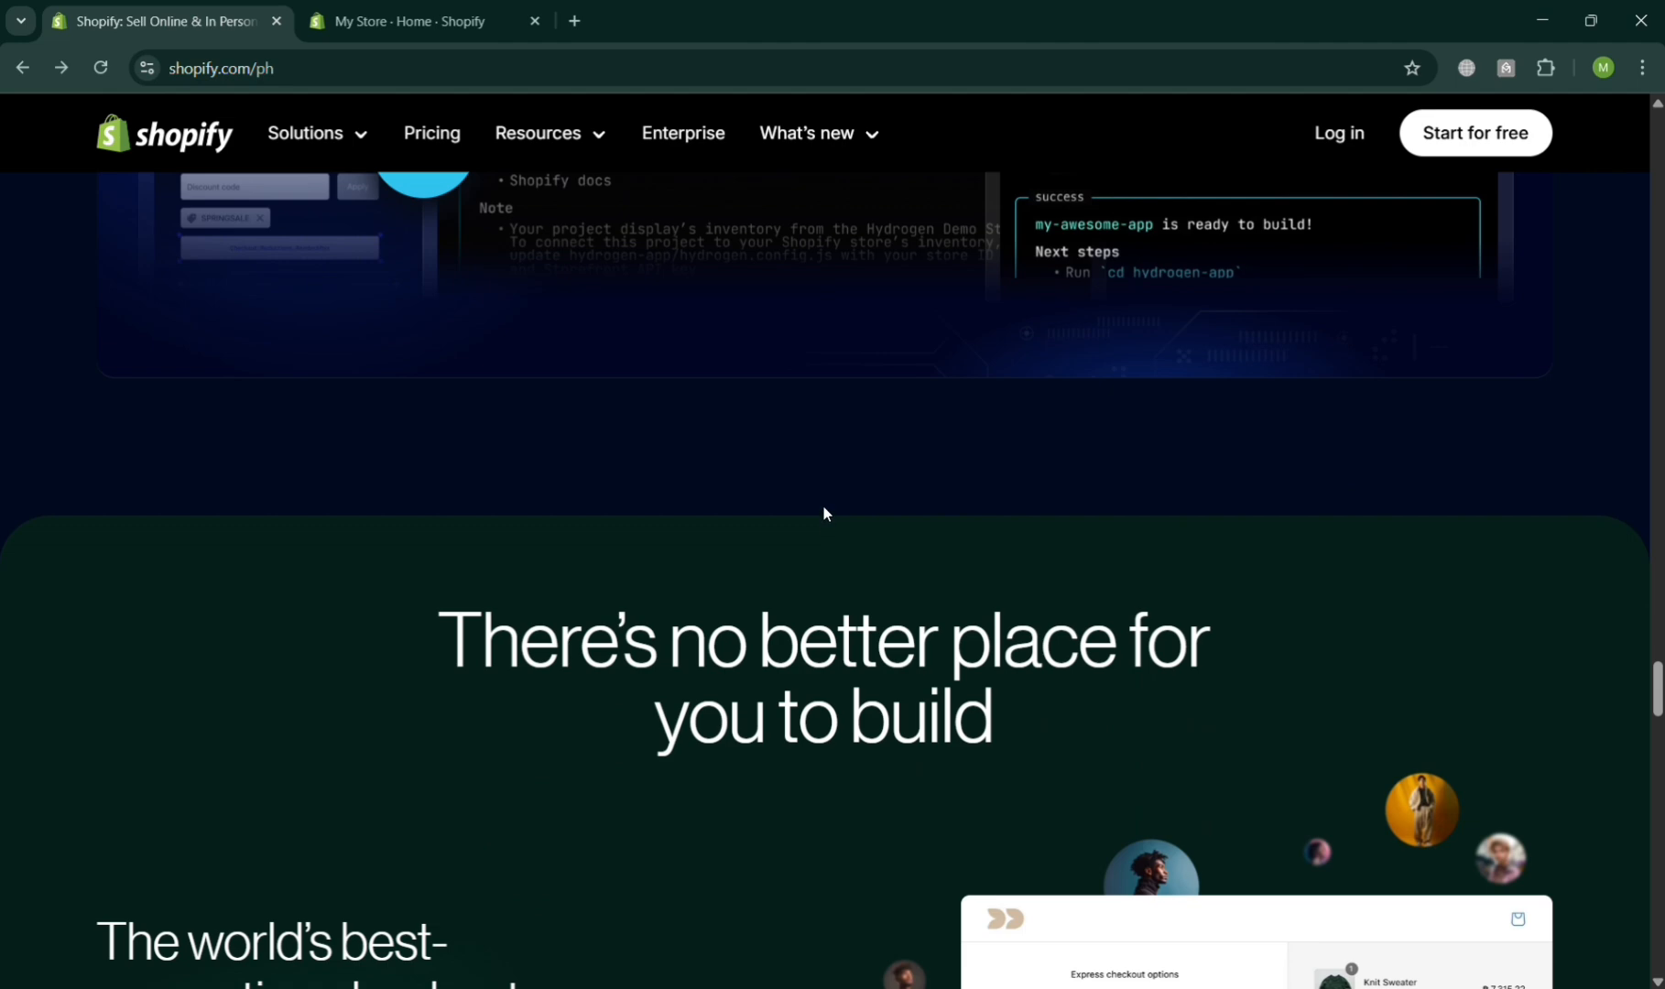
scroll(760, 384, down, 4)
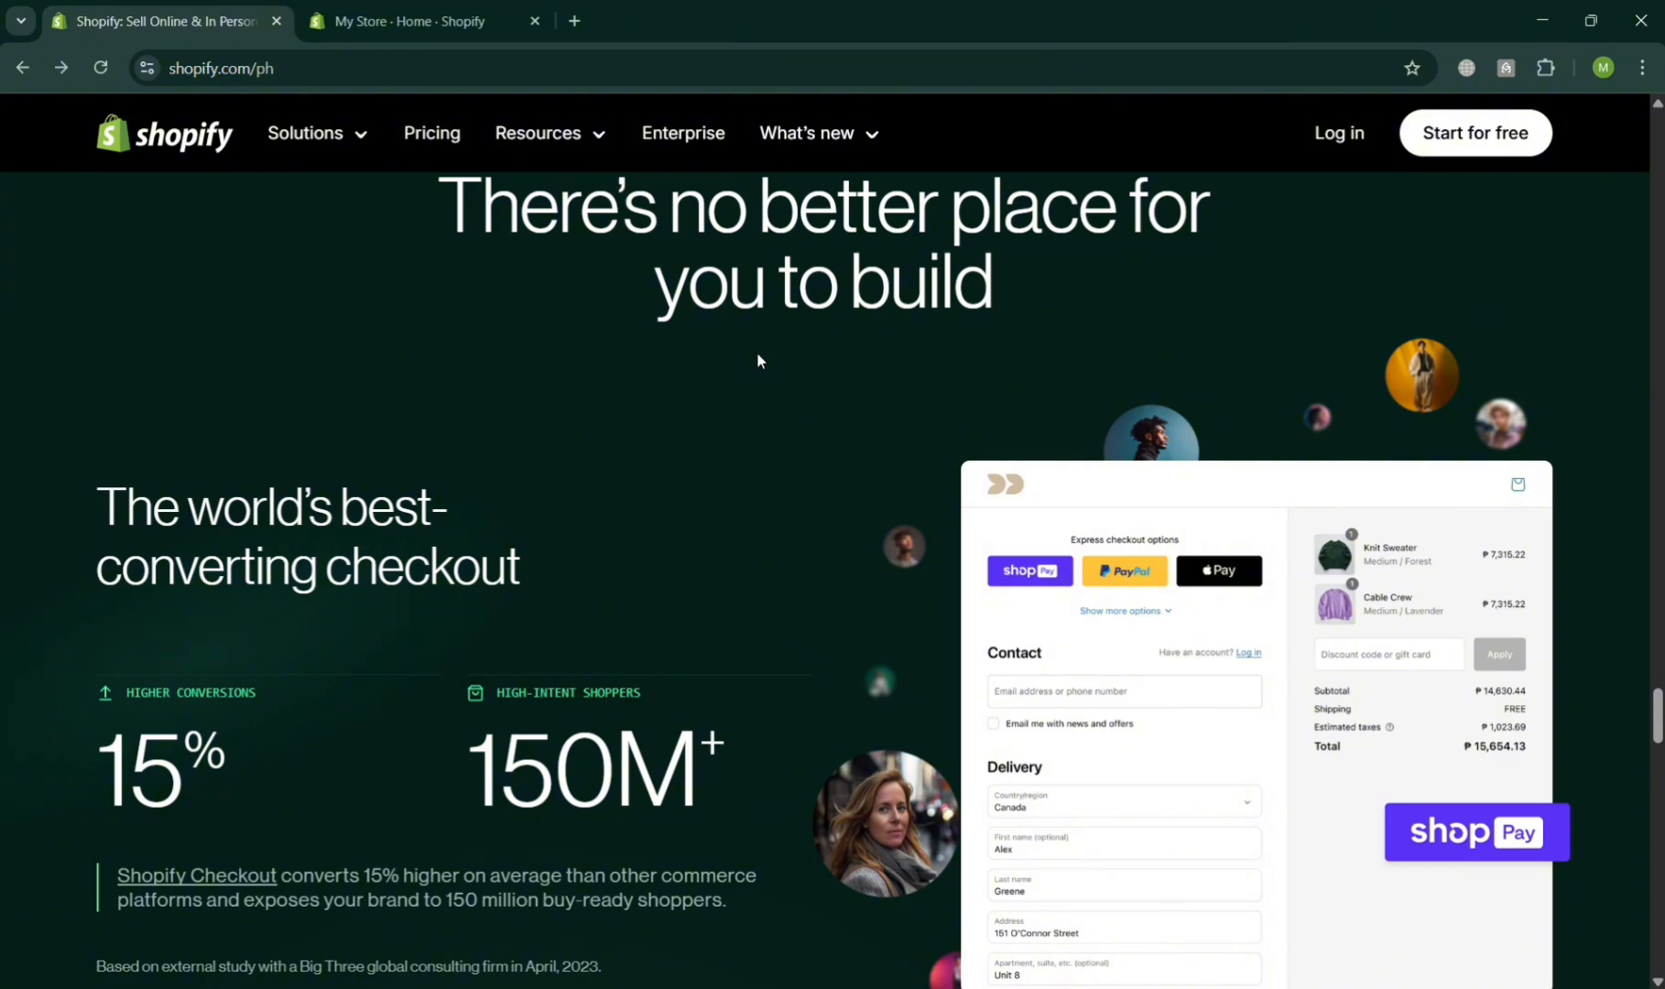
scroll(758, 357, down, 20)
scroll(760, 358, down, 6)
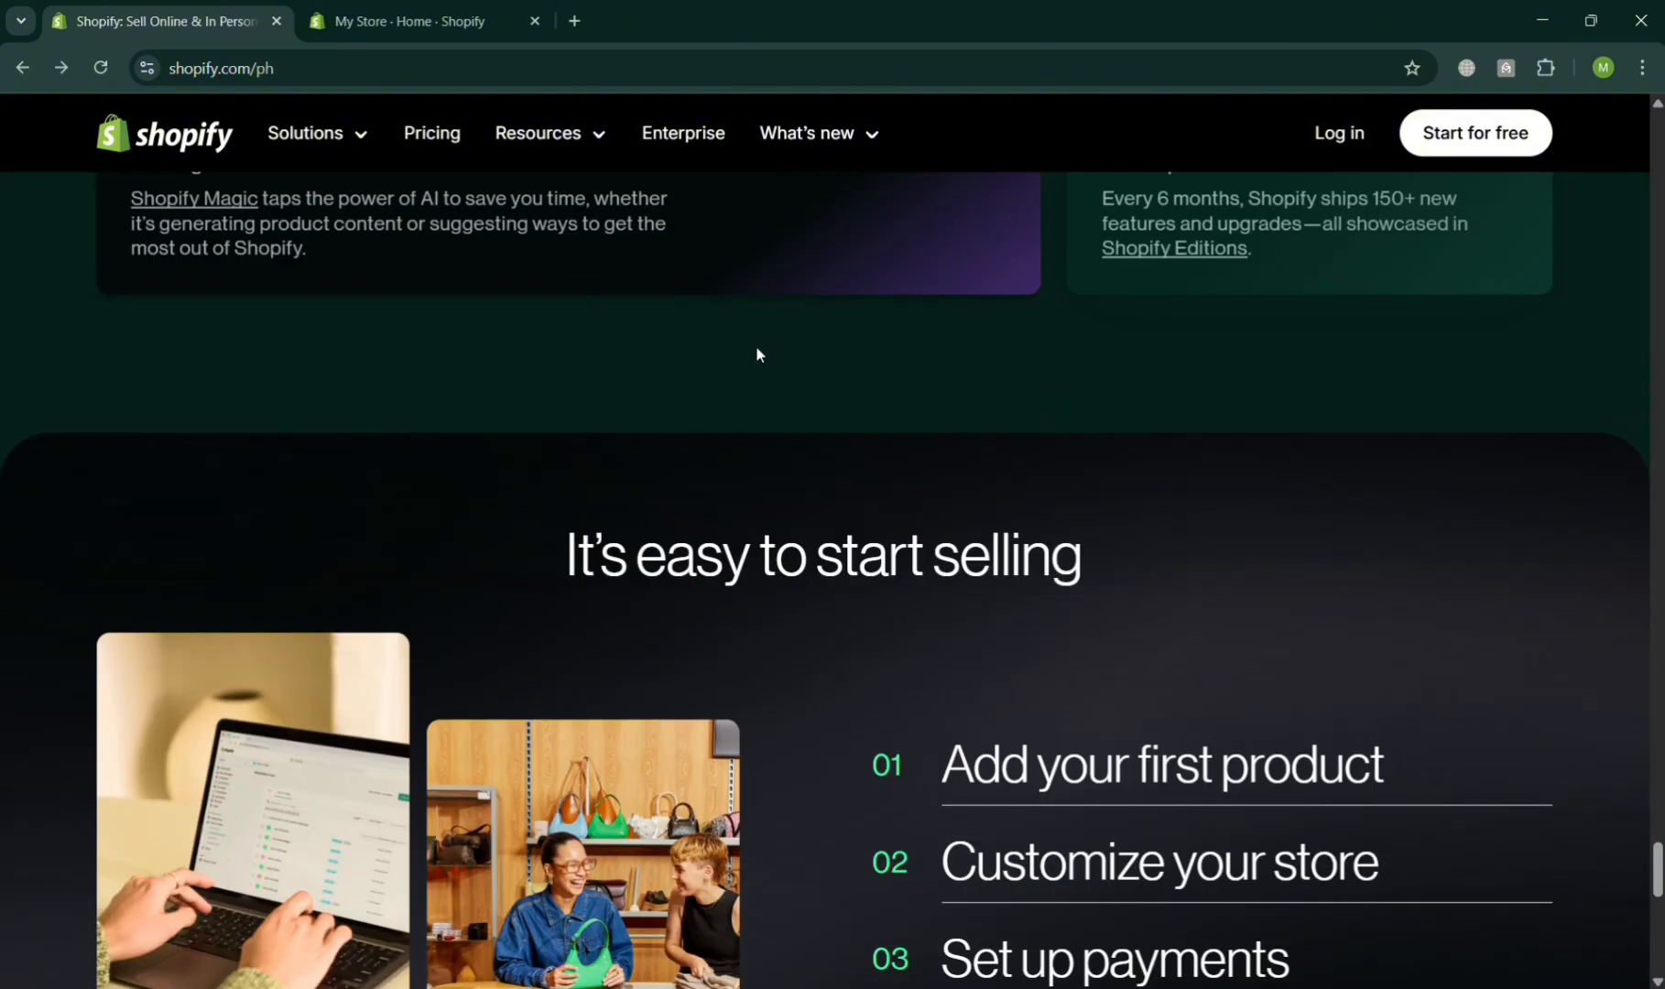
scroll(756, 348, down, 5)
scroll(764, 358, down, 4)
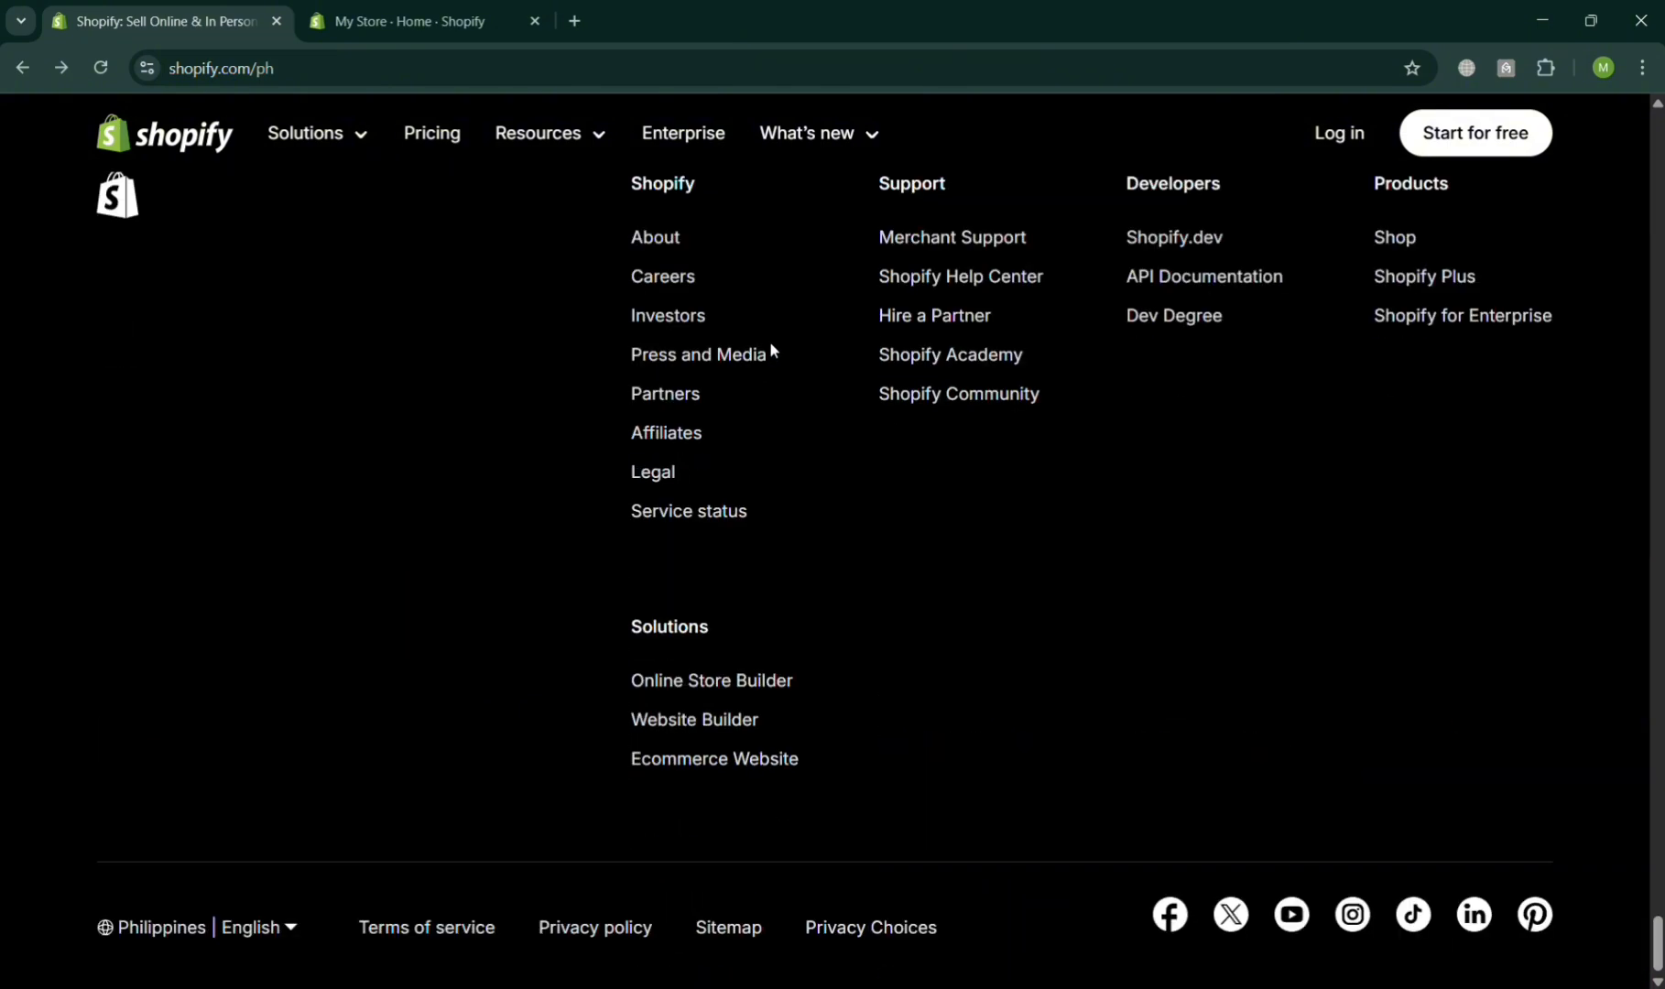
scroll(773, 341, up, 20)
scroll(773, 335, up, 15)
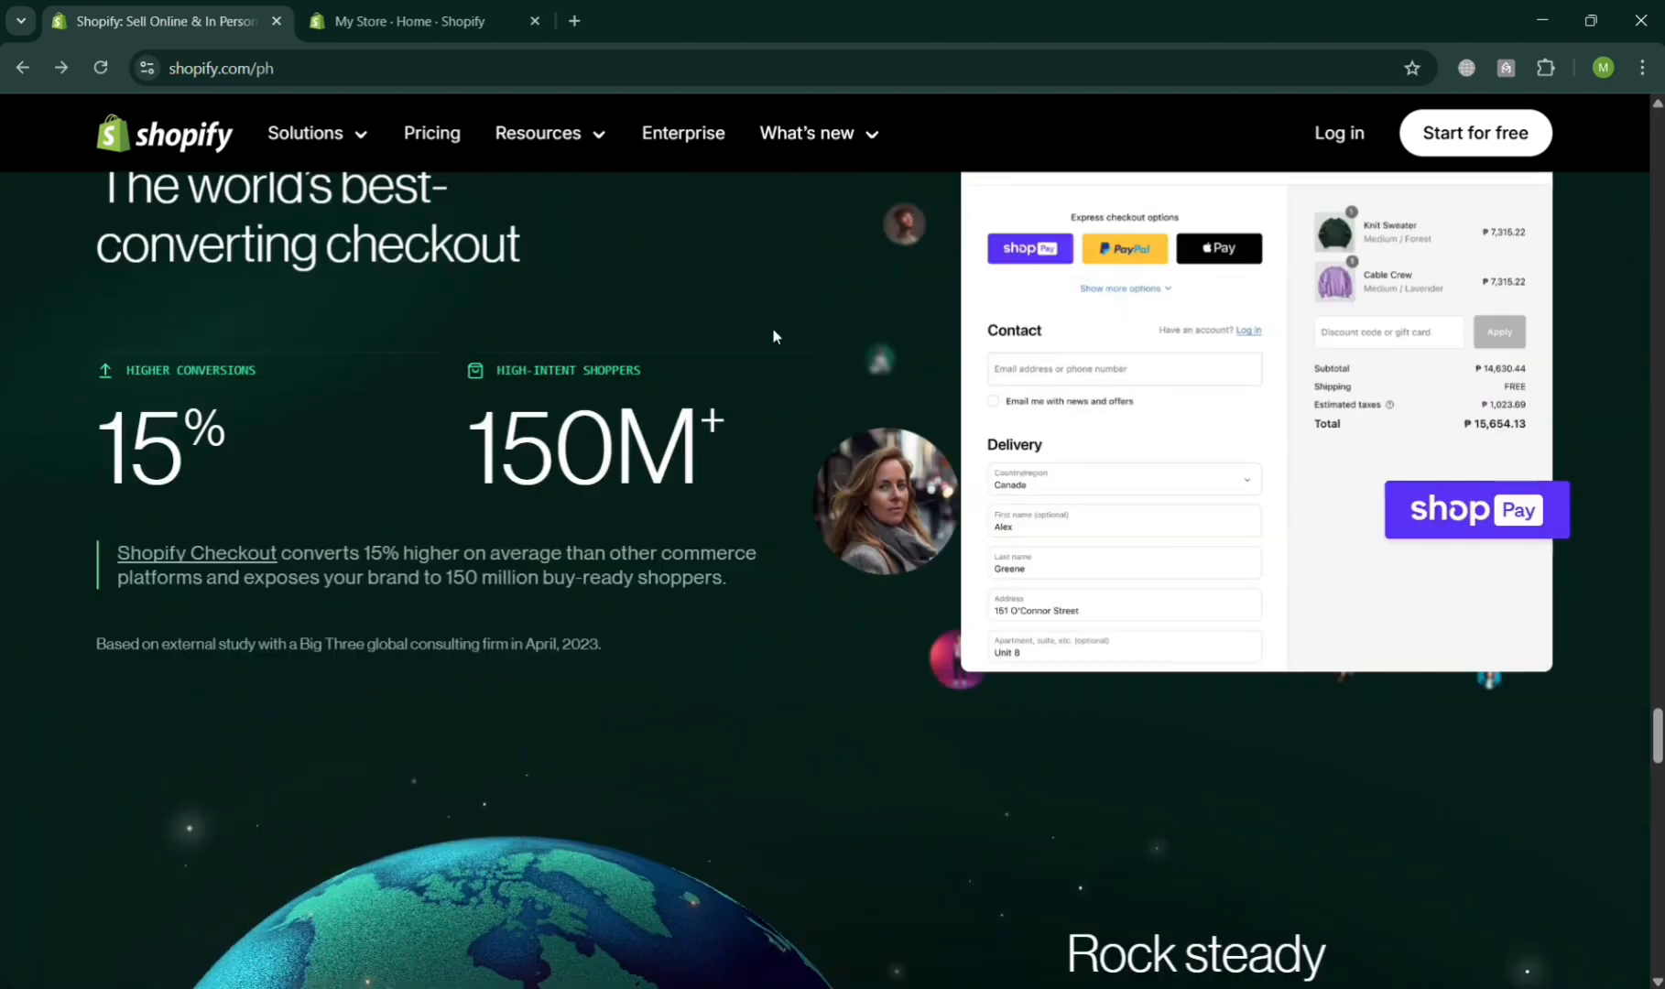
scroll(782, 320, up, 15)
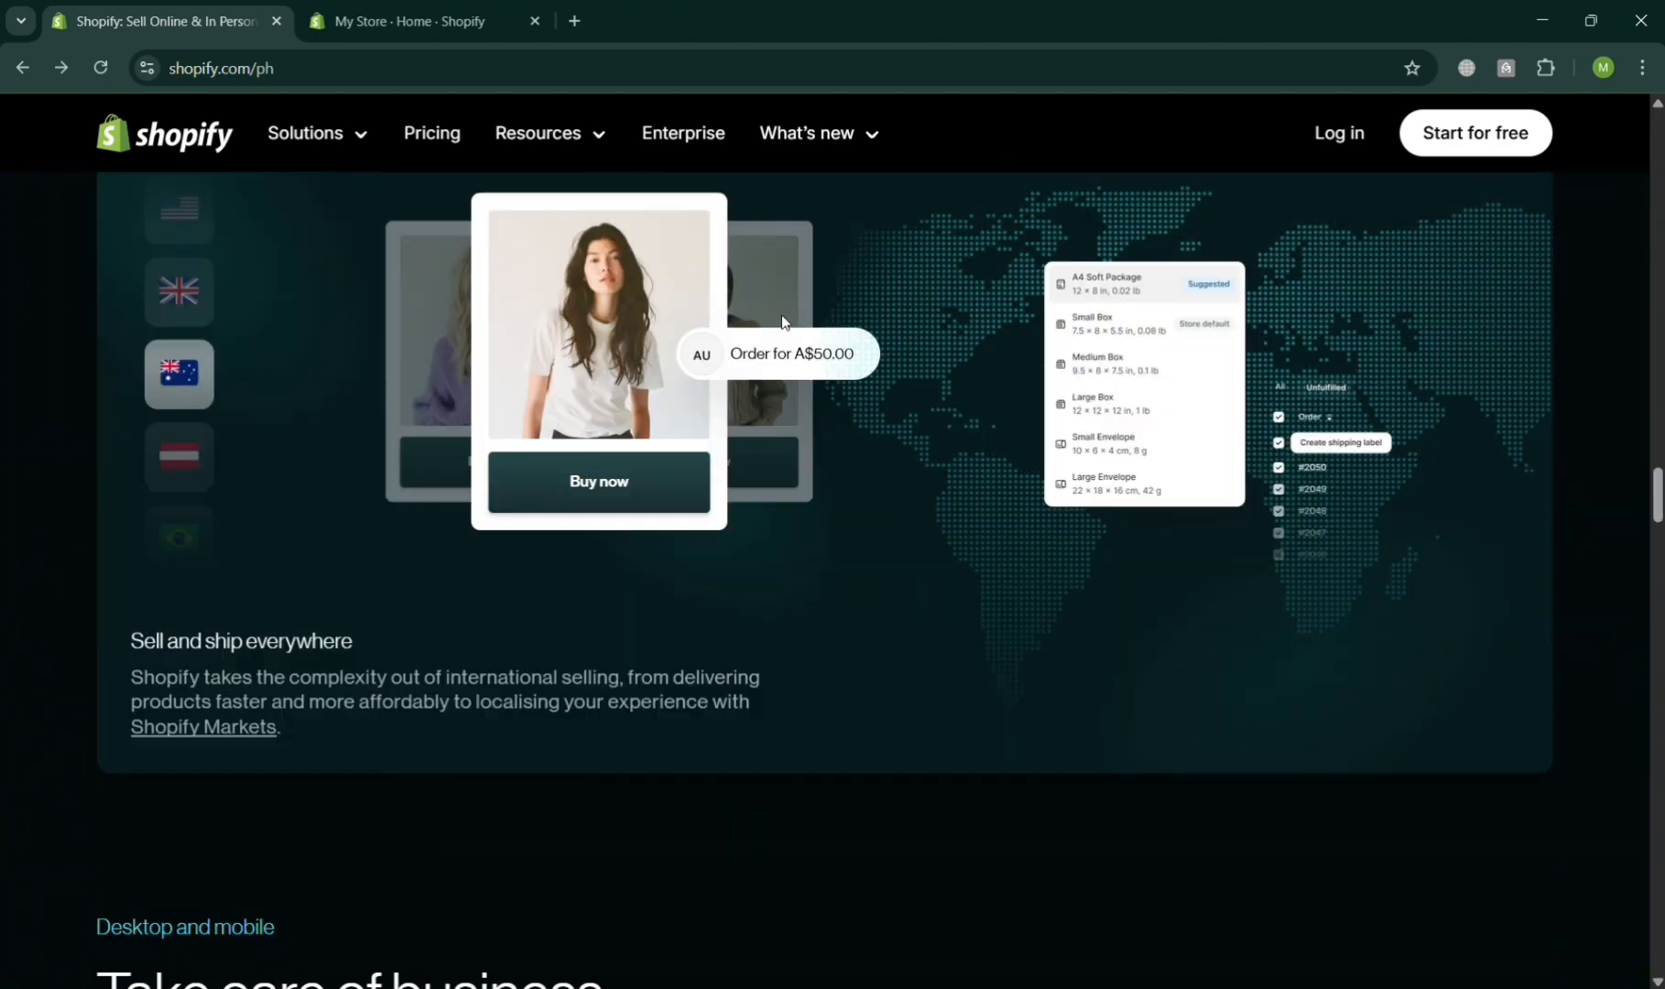
scroll(788, 312, up, 15)
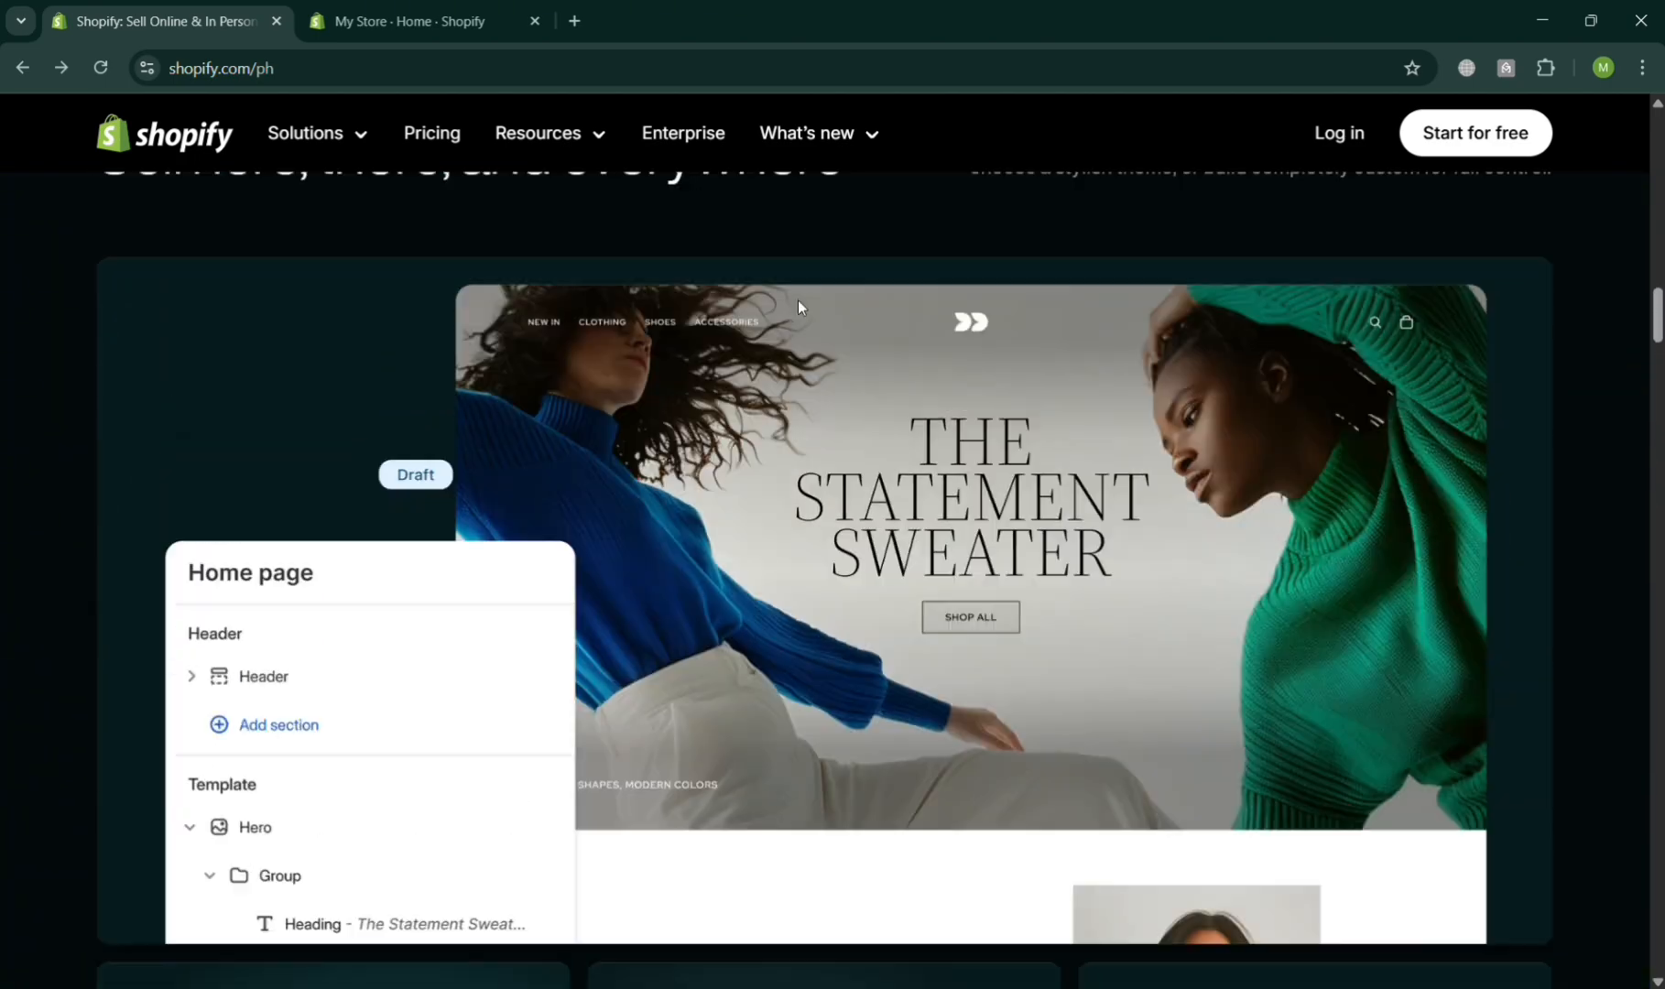
scroll(805, 304, up, 2)
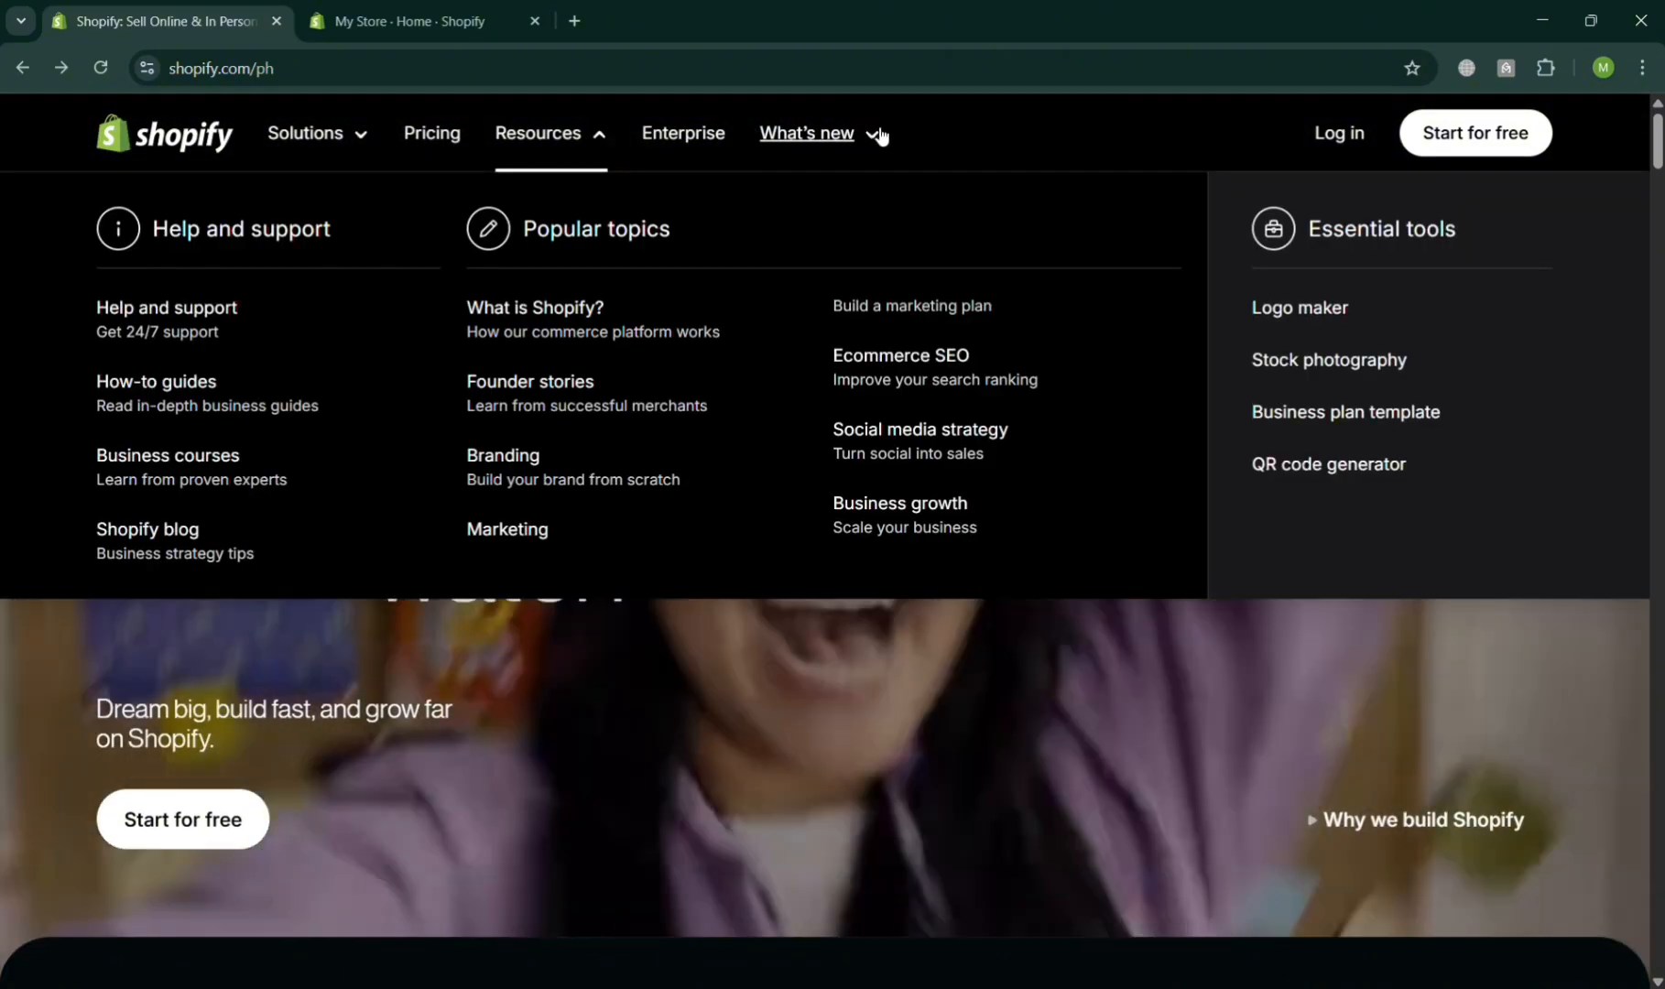
mouse_move(879, 136)
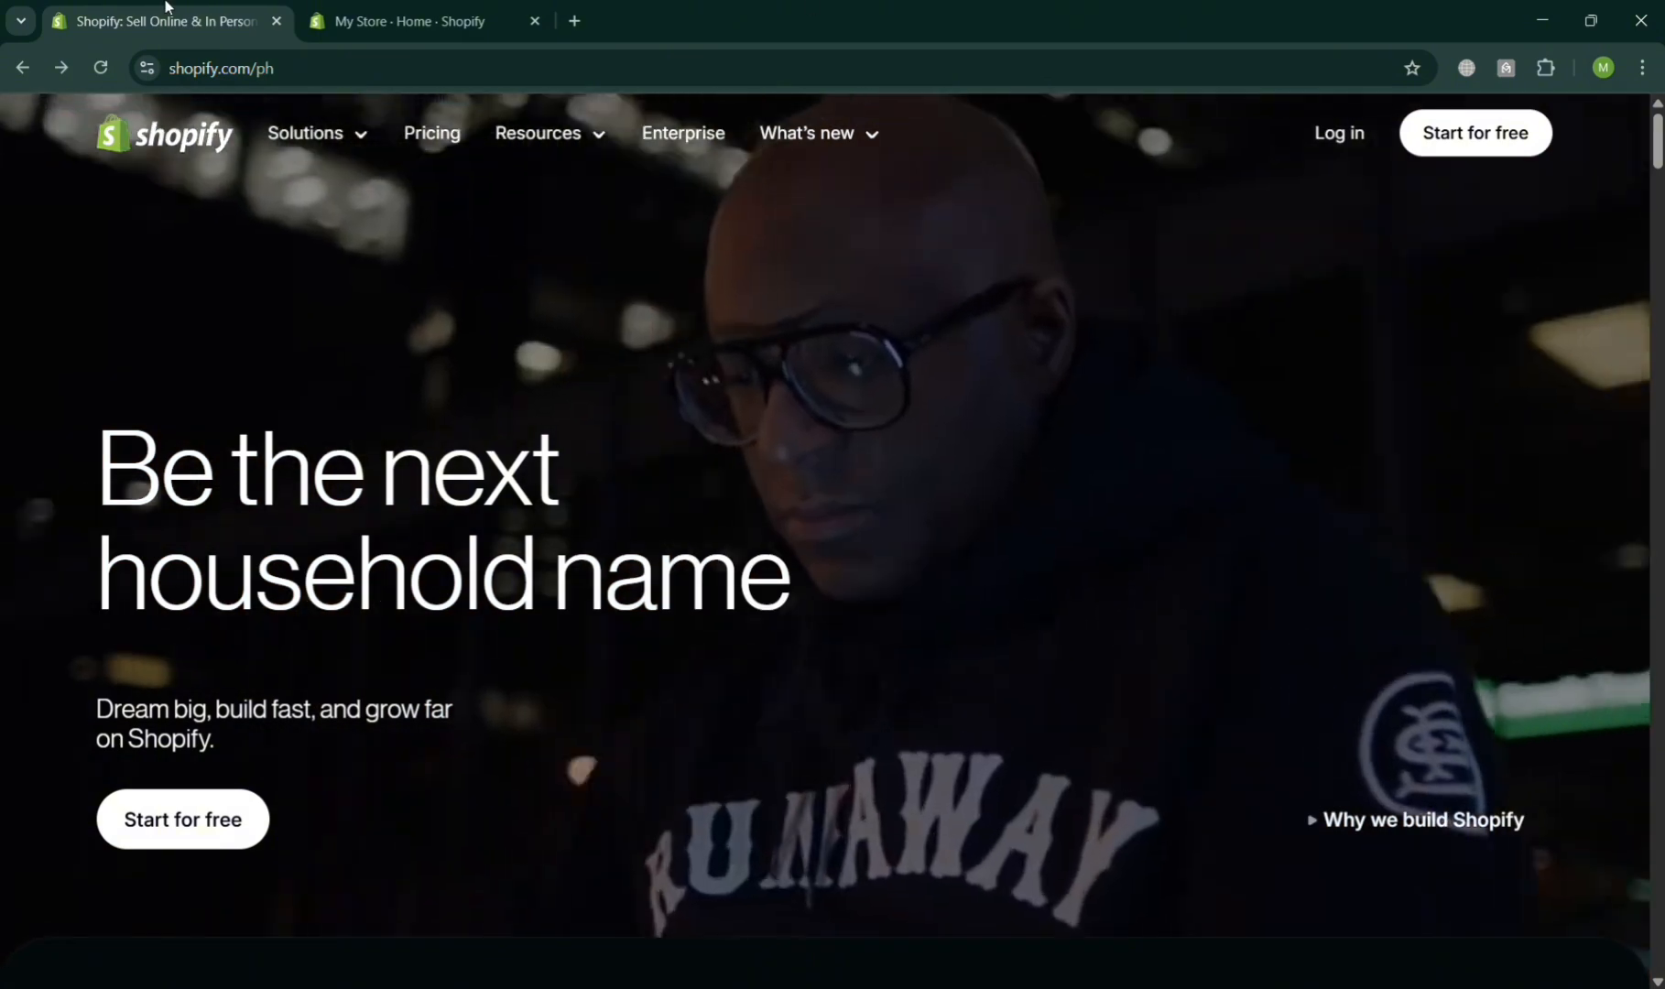
- Switch to the store admin tab and open the Payments settings
click(358, 13)
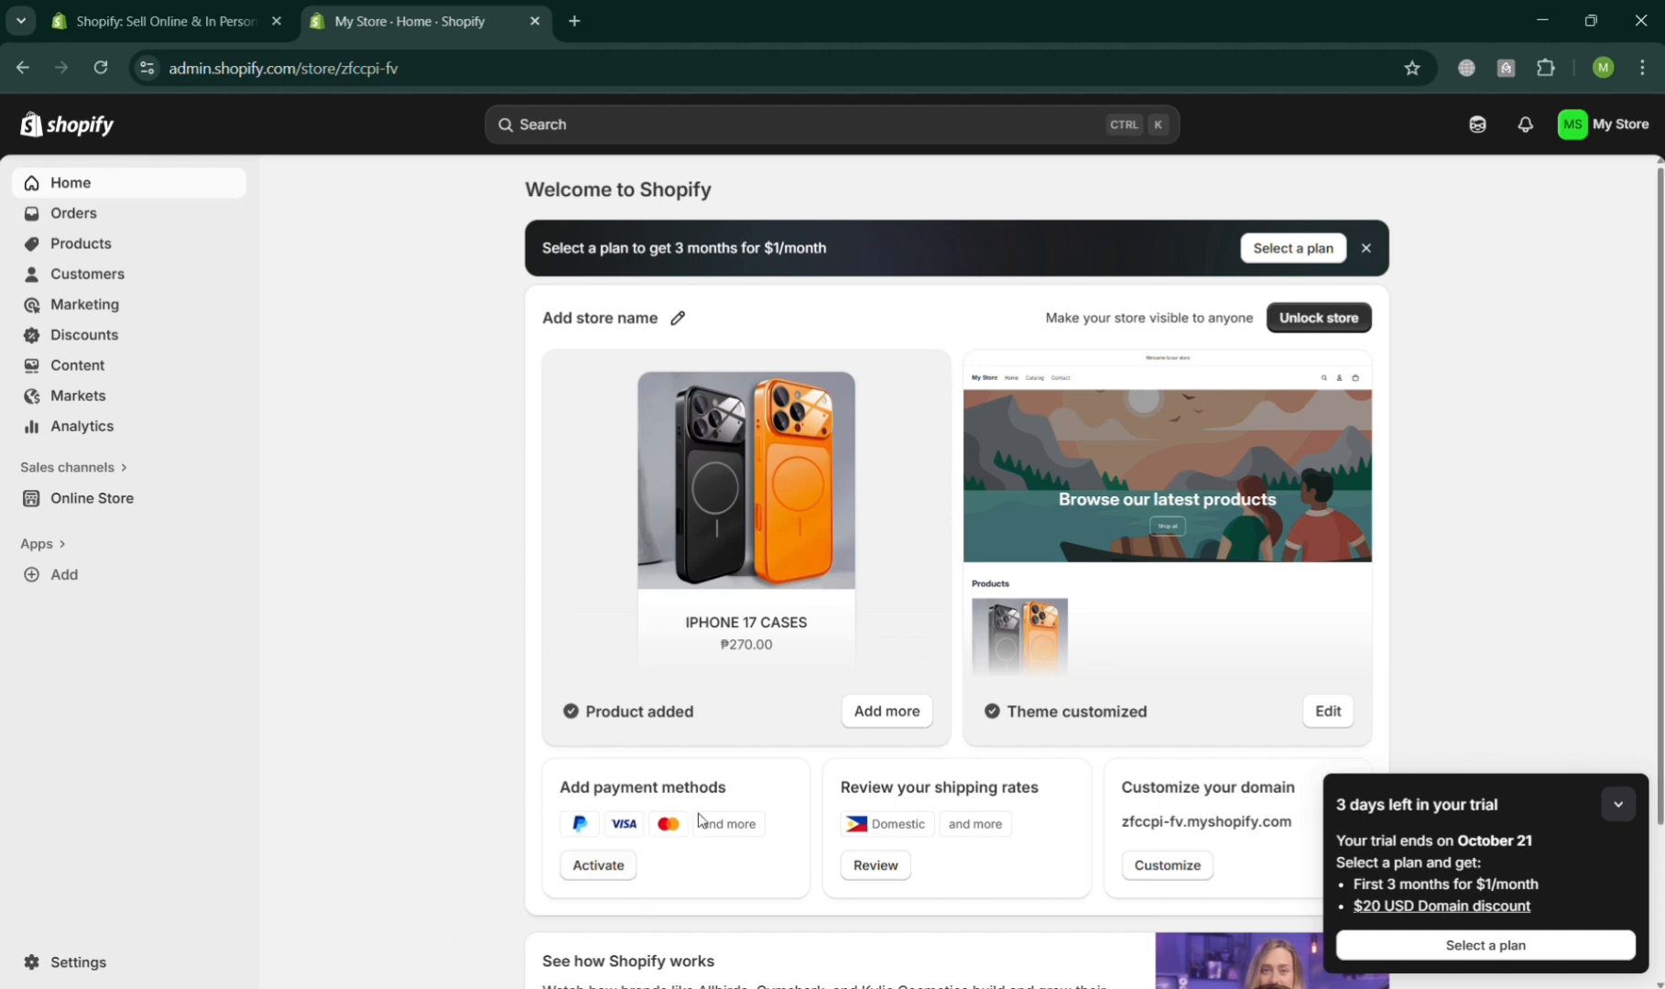
click(87, 964)
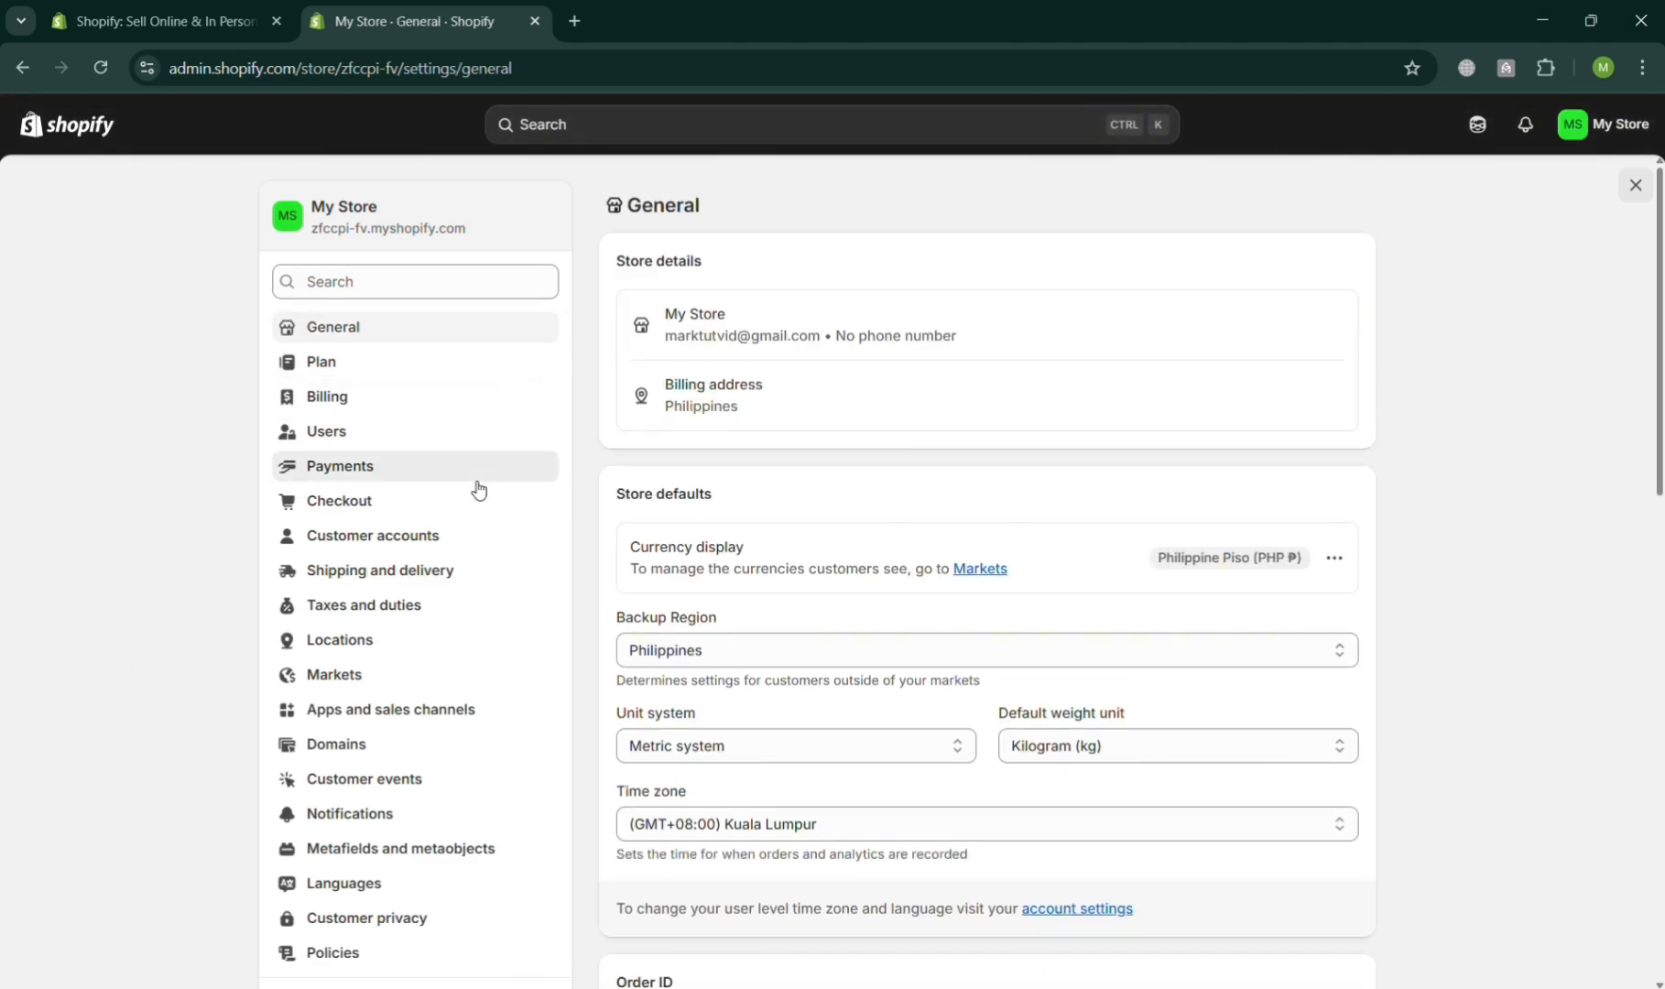
click(478, 490)
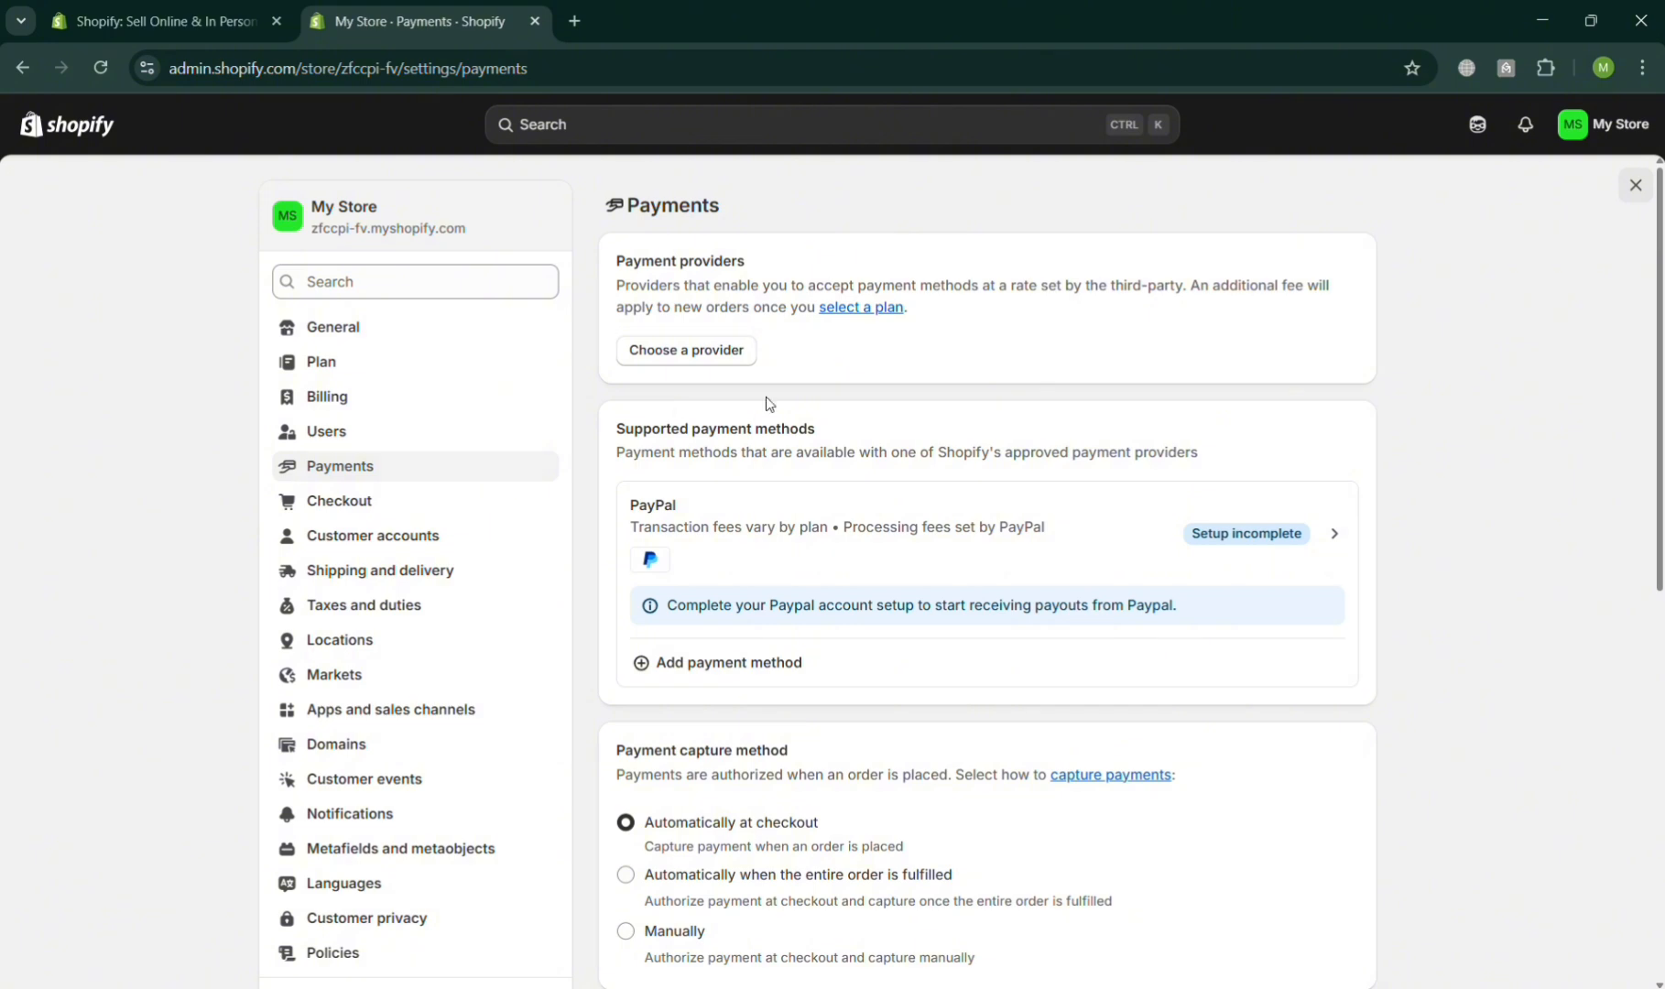
- Open Add payment method and search payment methods for razor
click(765, 672)
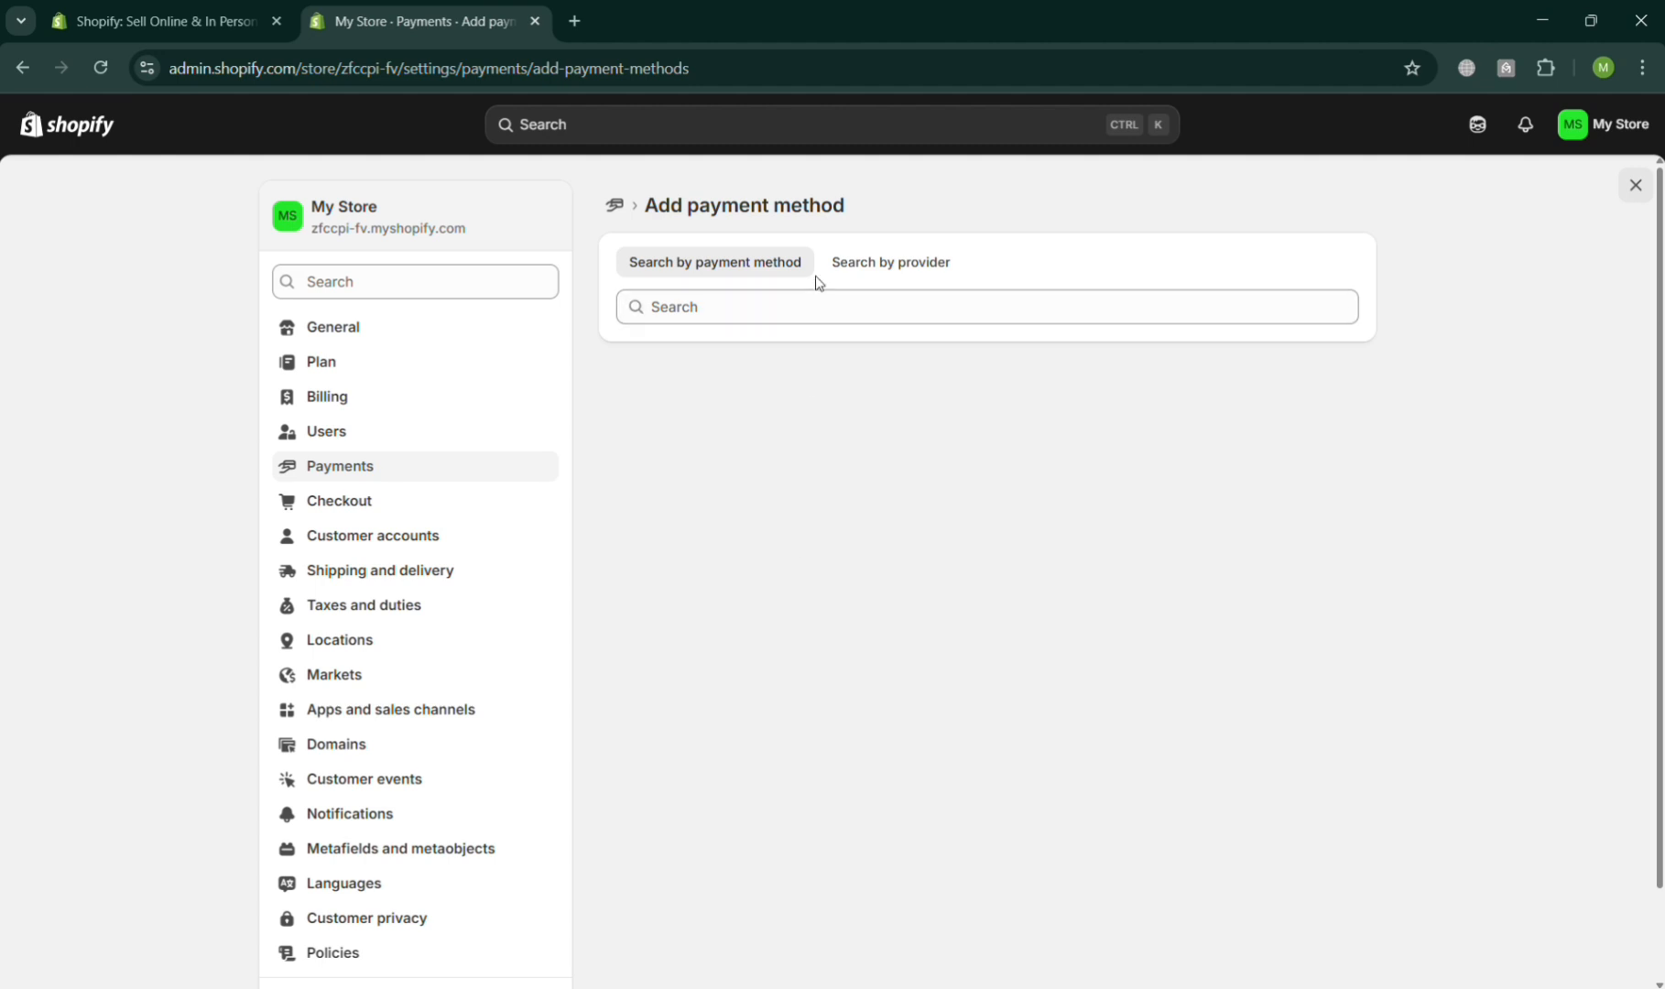
click(895, 313)
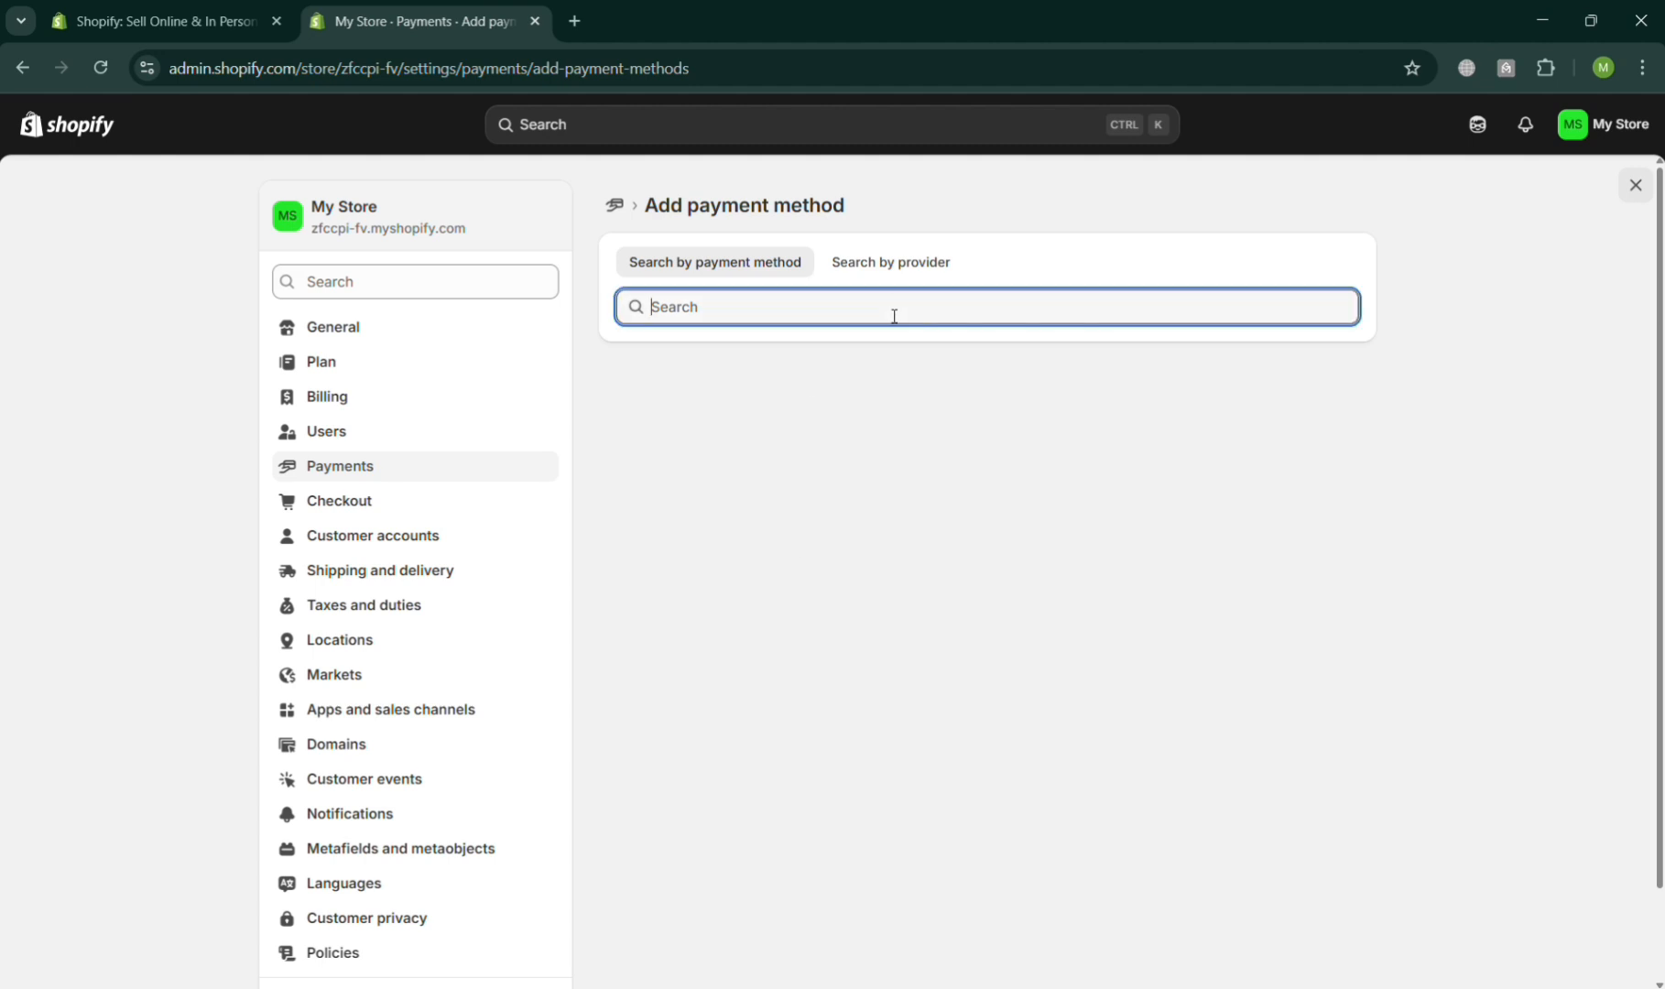
text(razor)
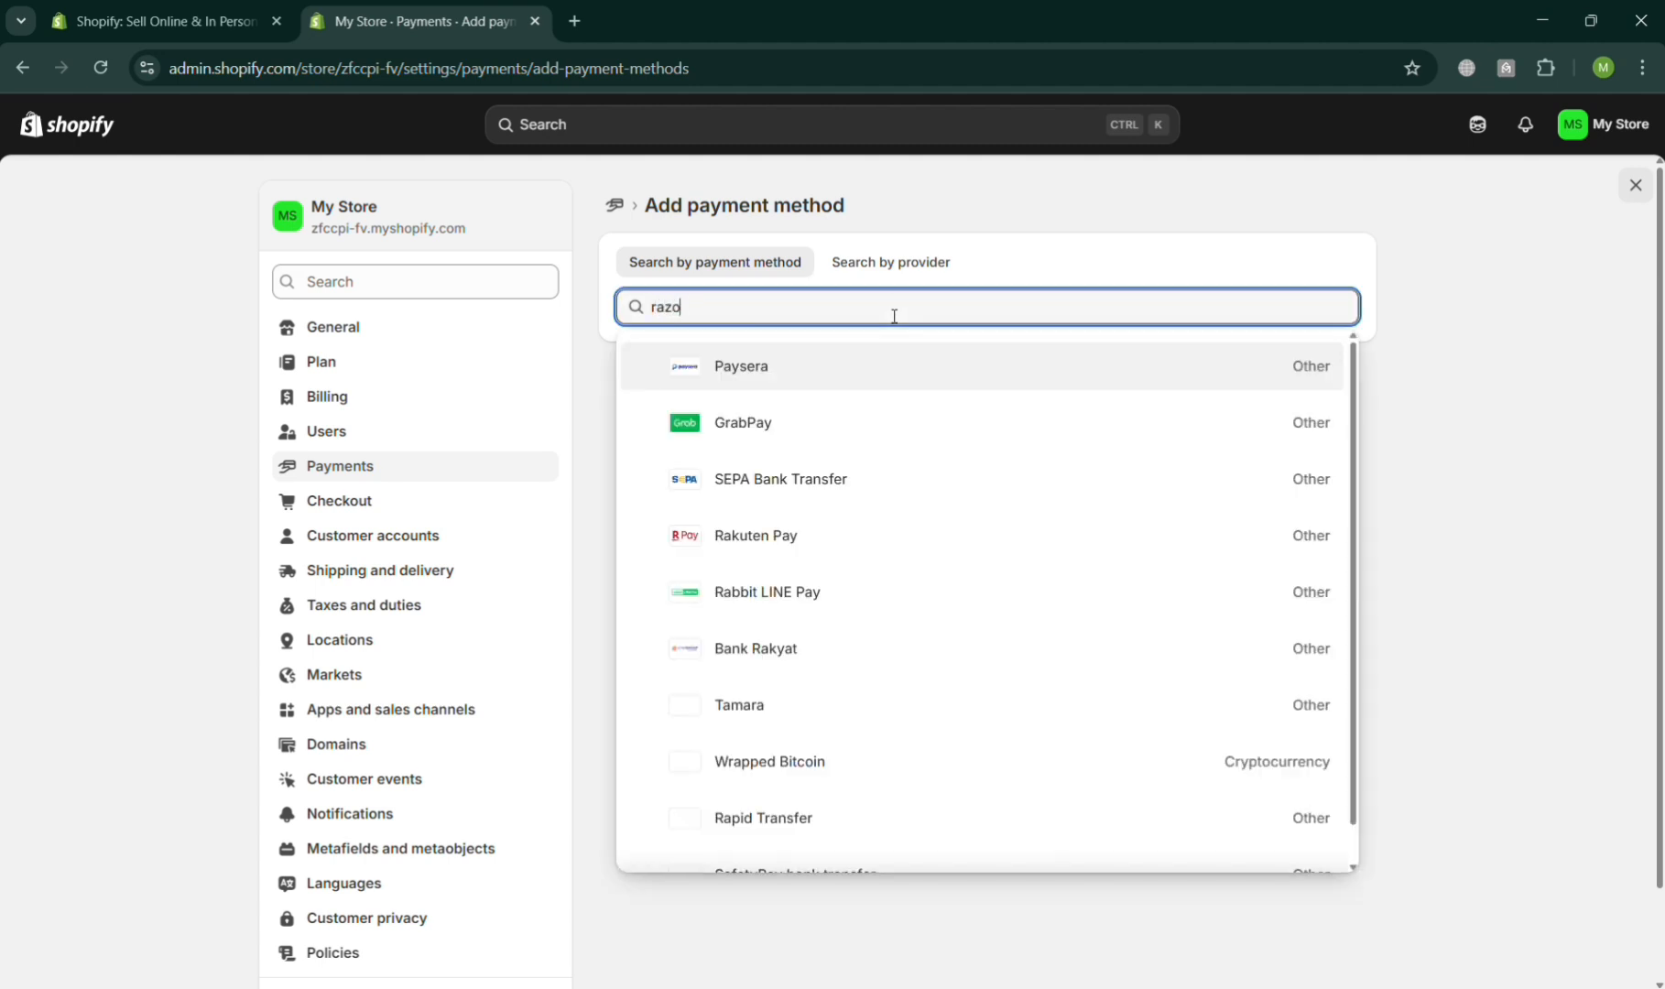
- Switch to searching by provider and search for razor
click(907, 268)
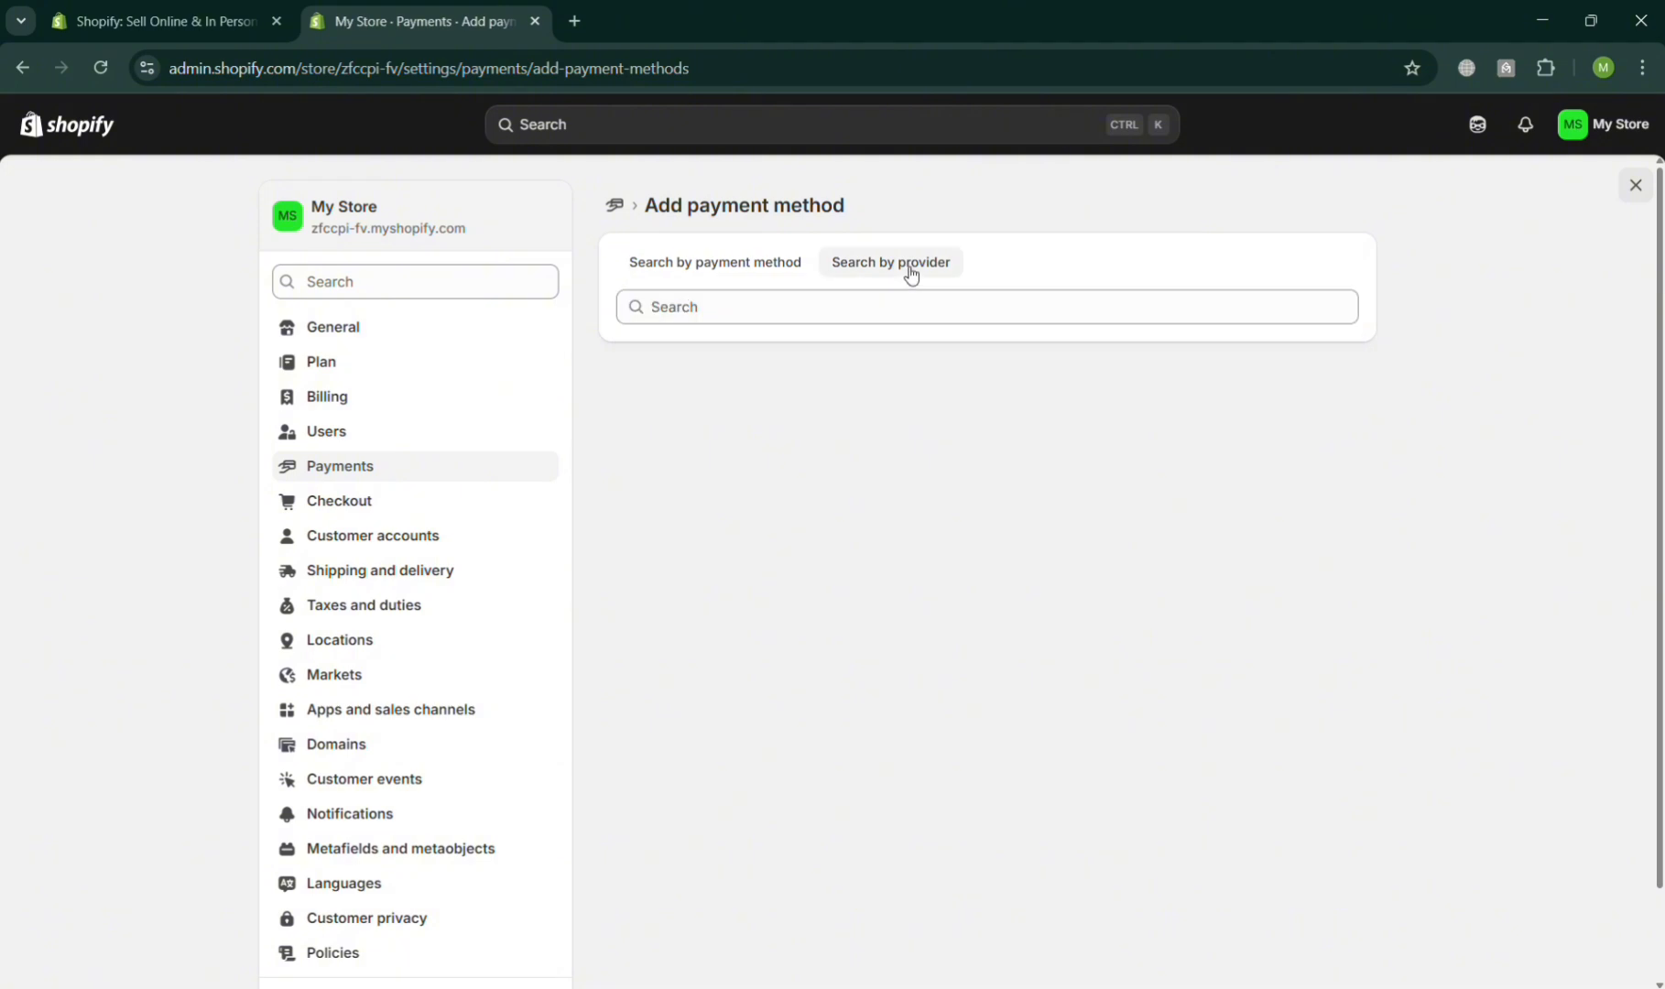
click(778, 322)
text(razor)
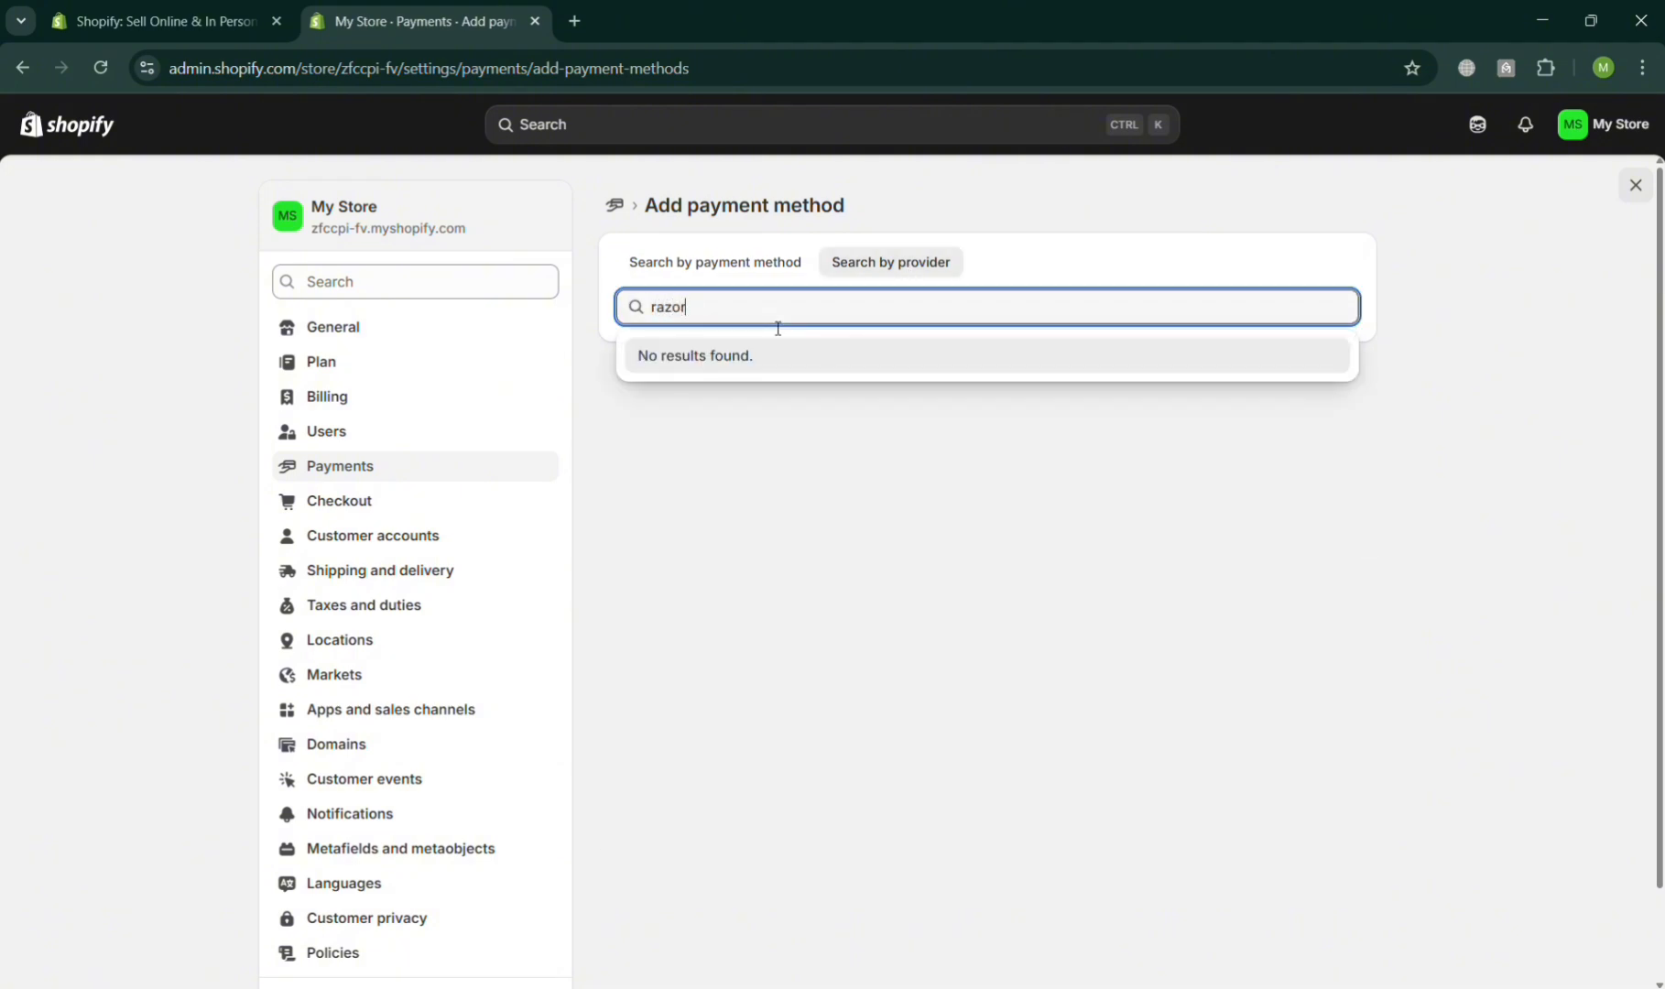
- Open the third-party payment providers list, filter it for razo, then clear the filter
click(765, 263)
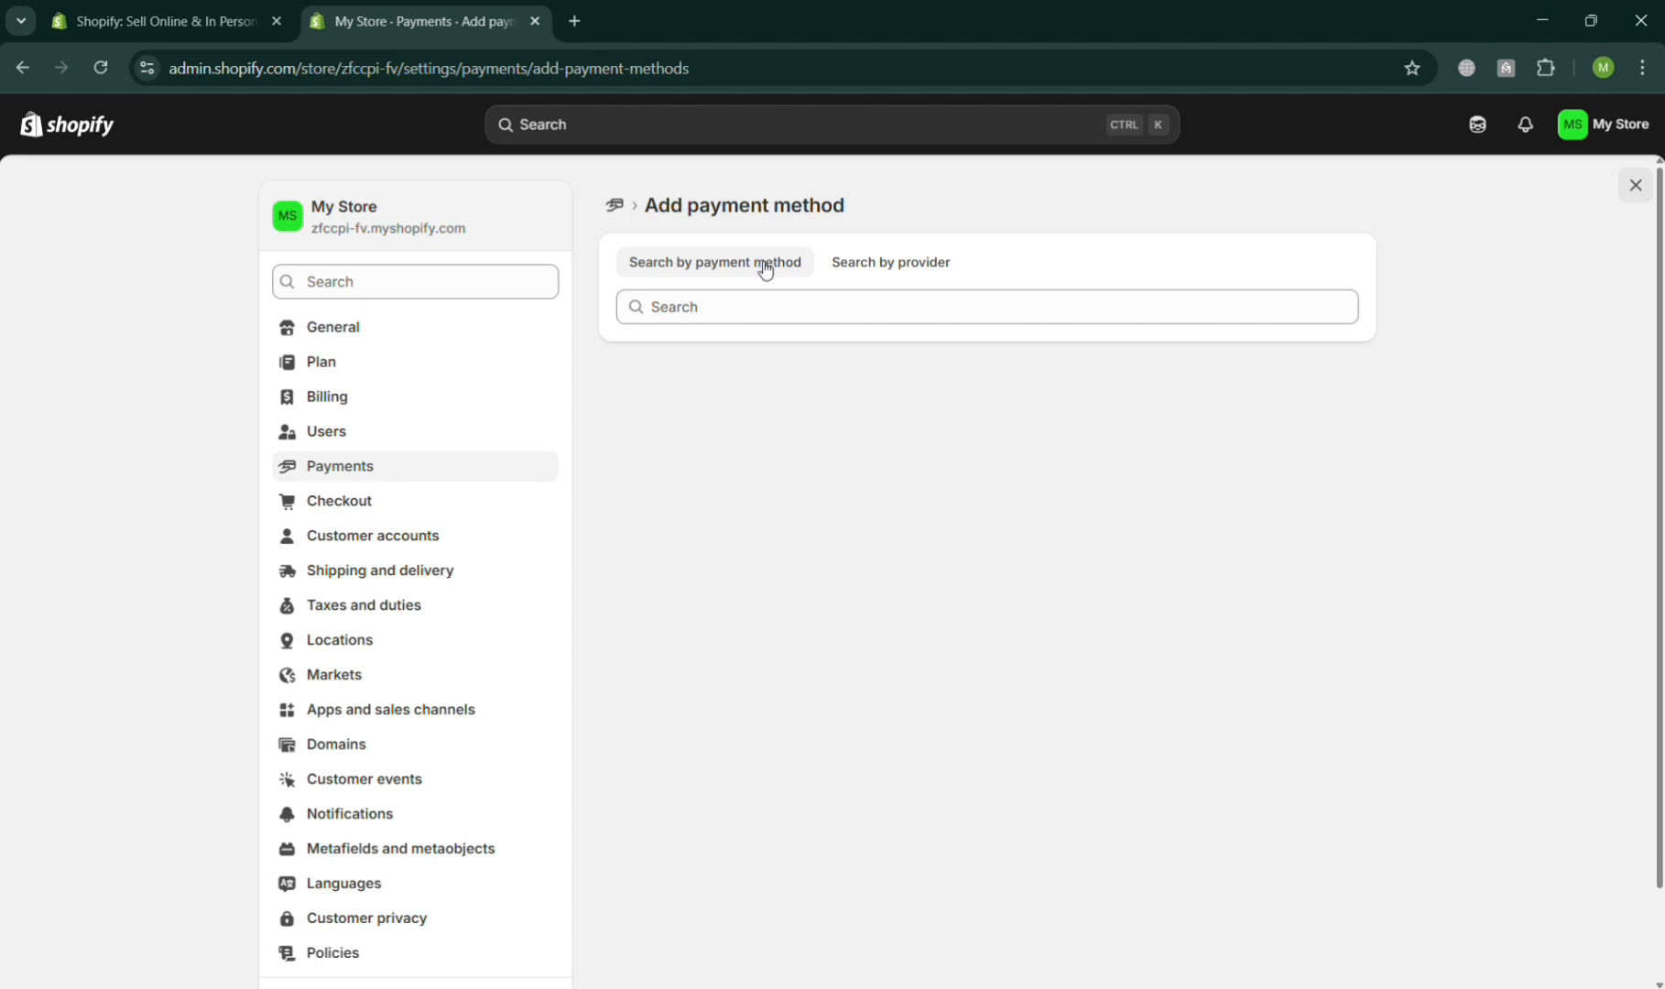
click(394, 468)
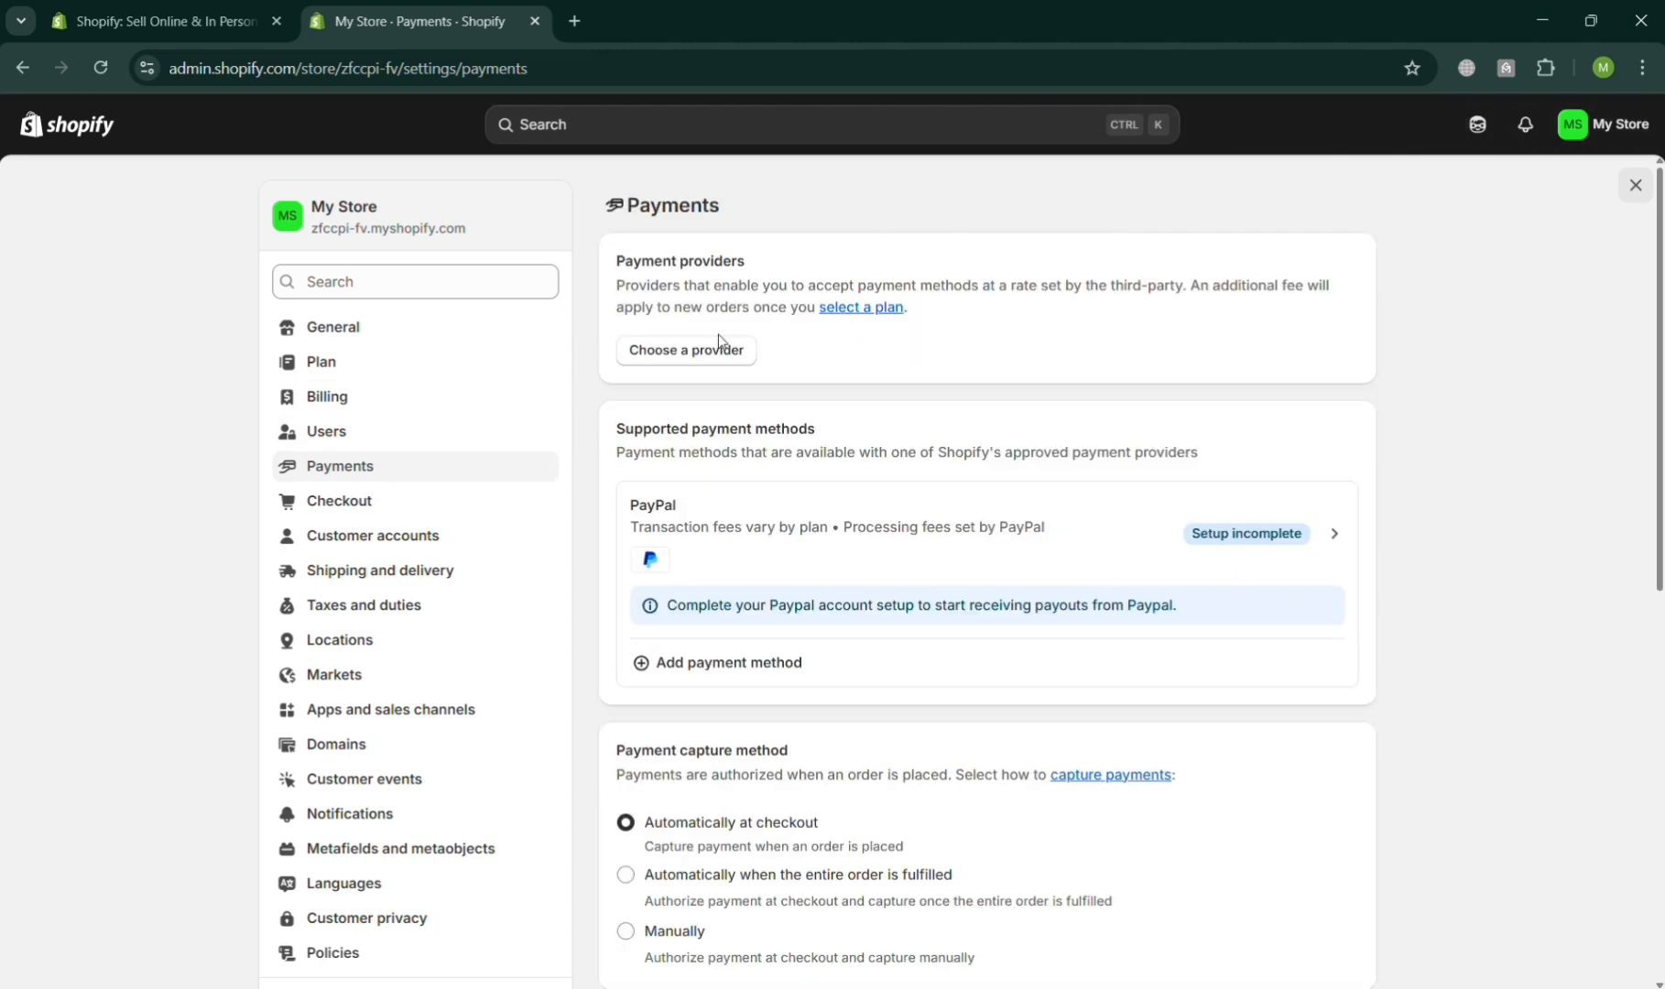
click(722, 360)
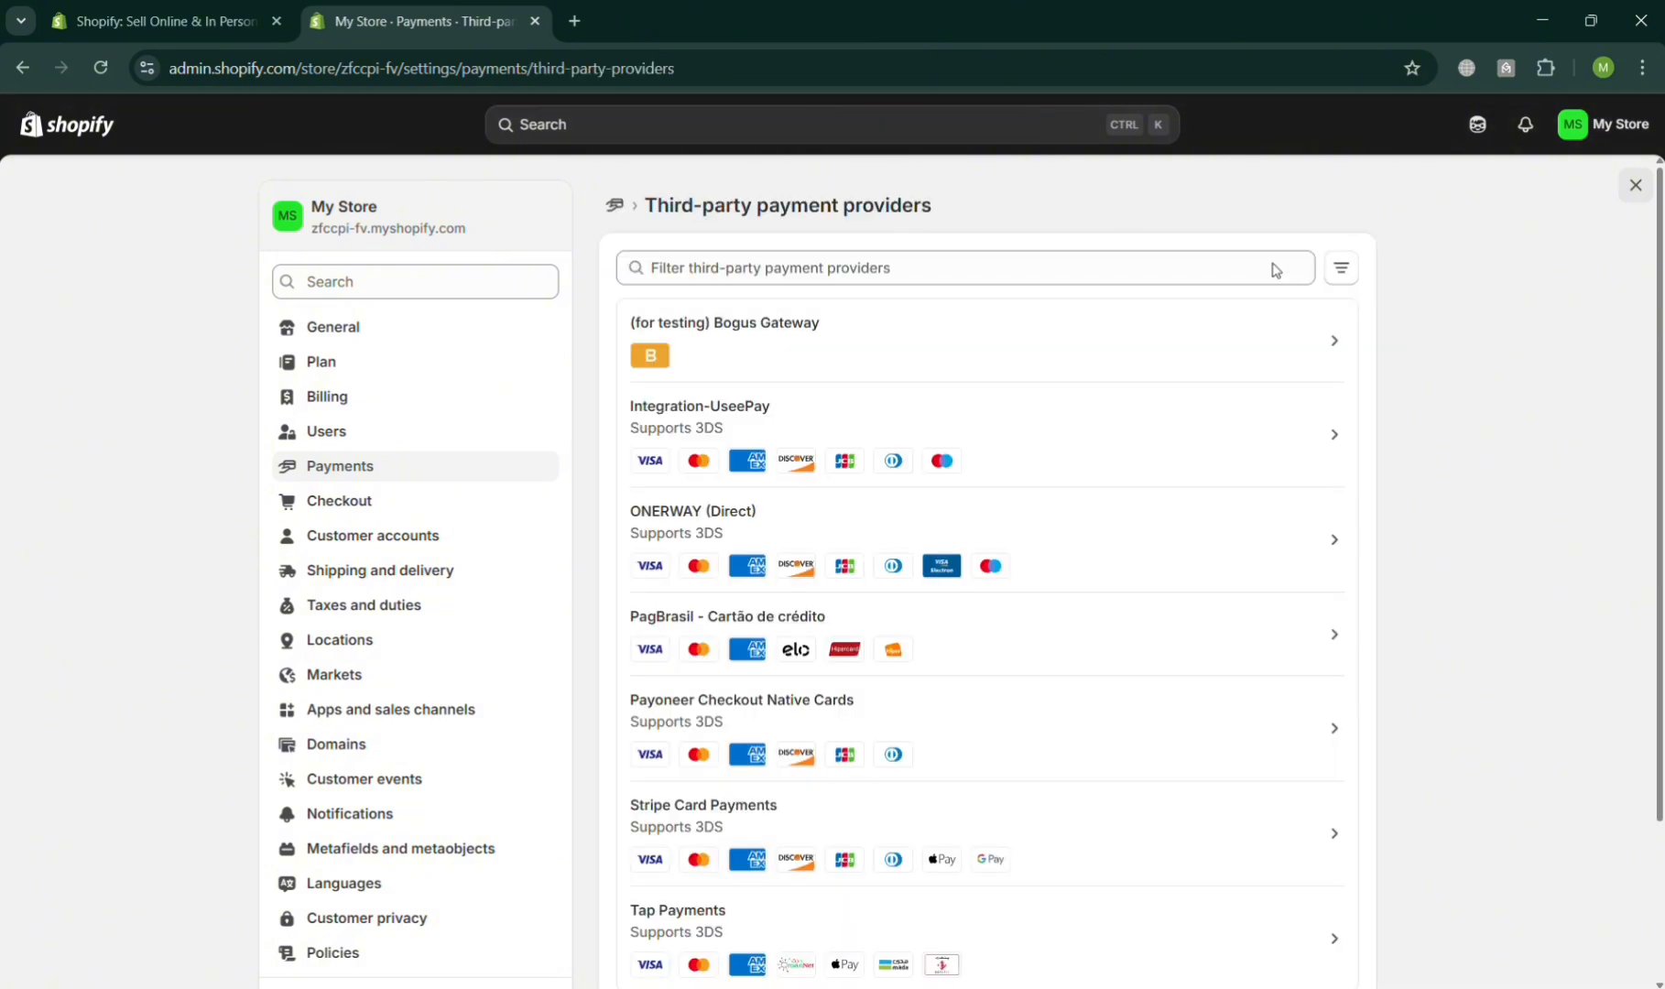
click(1090, 274)
text(razo)
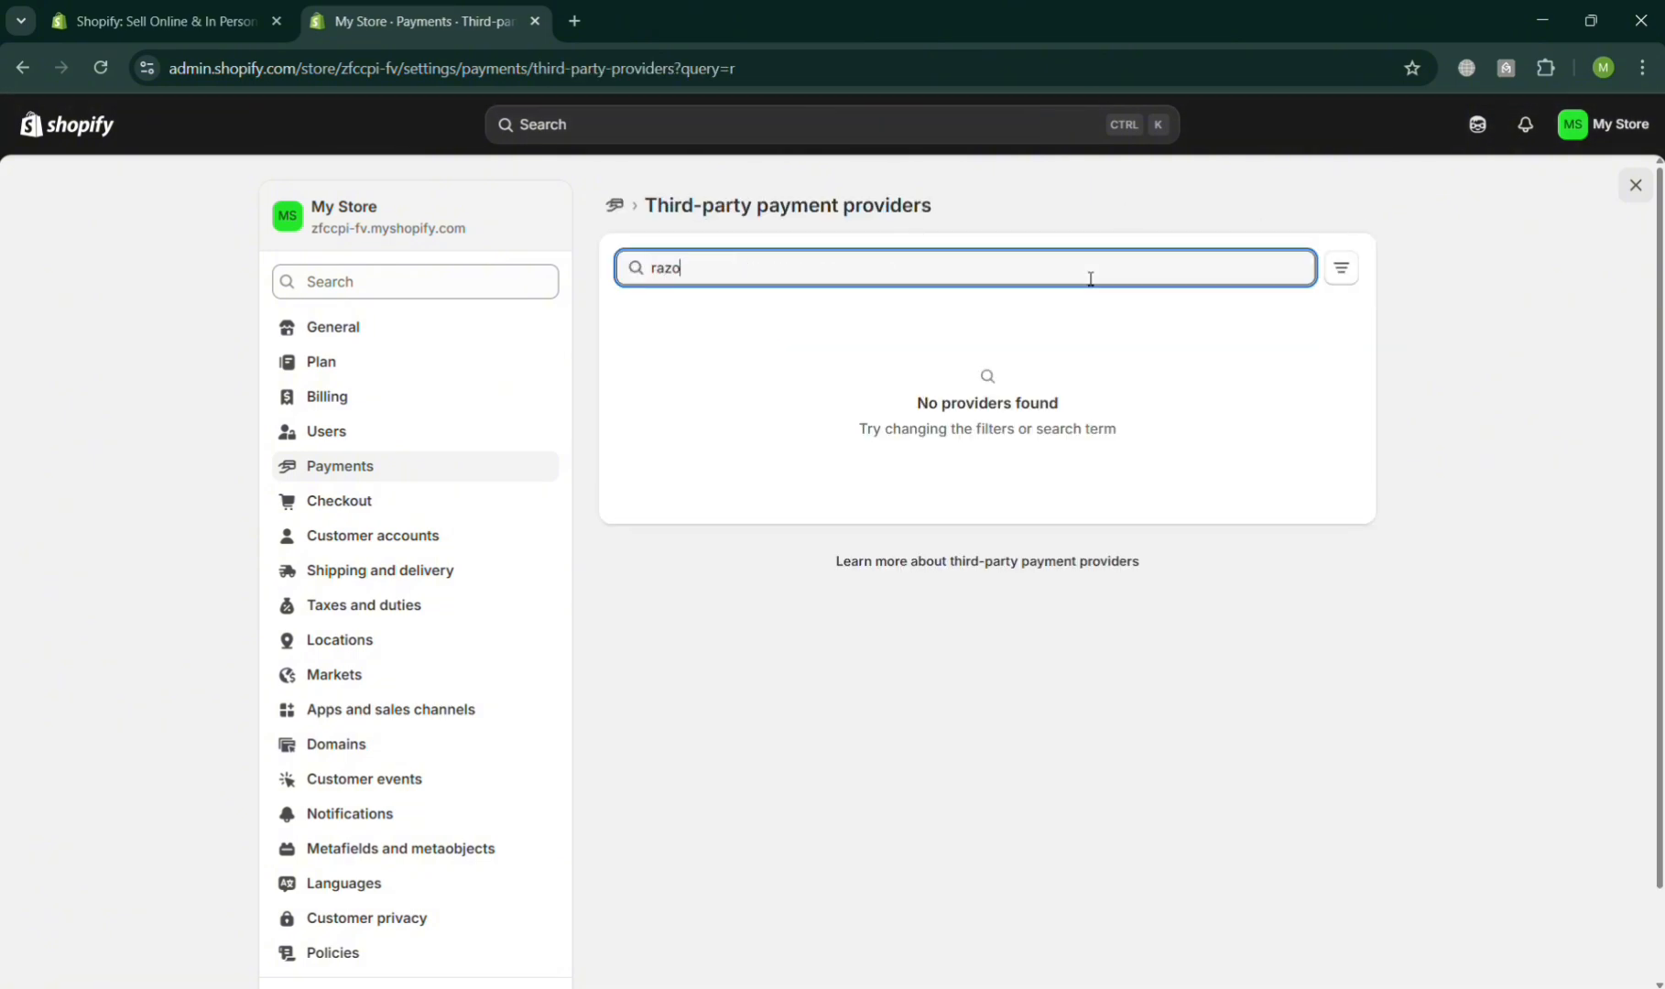
key(BackSpace)
key(BackSpace)
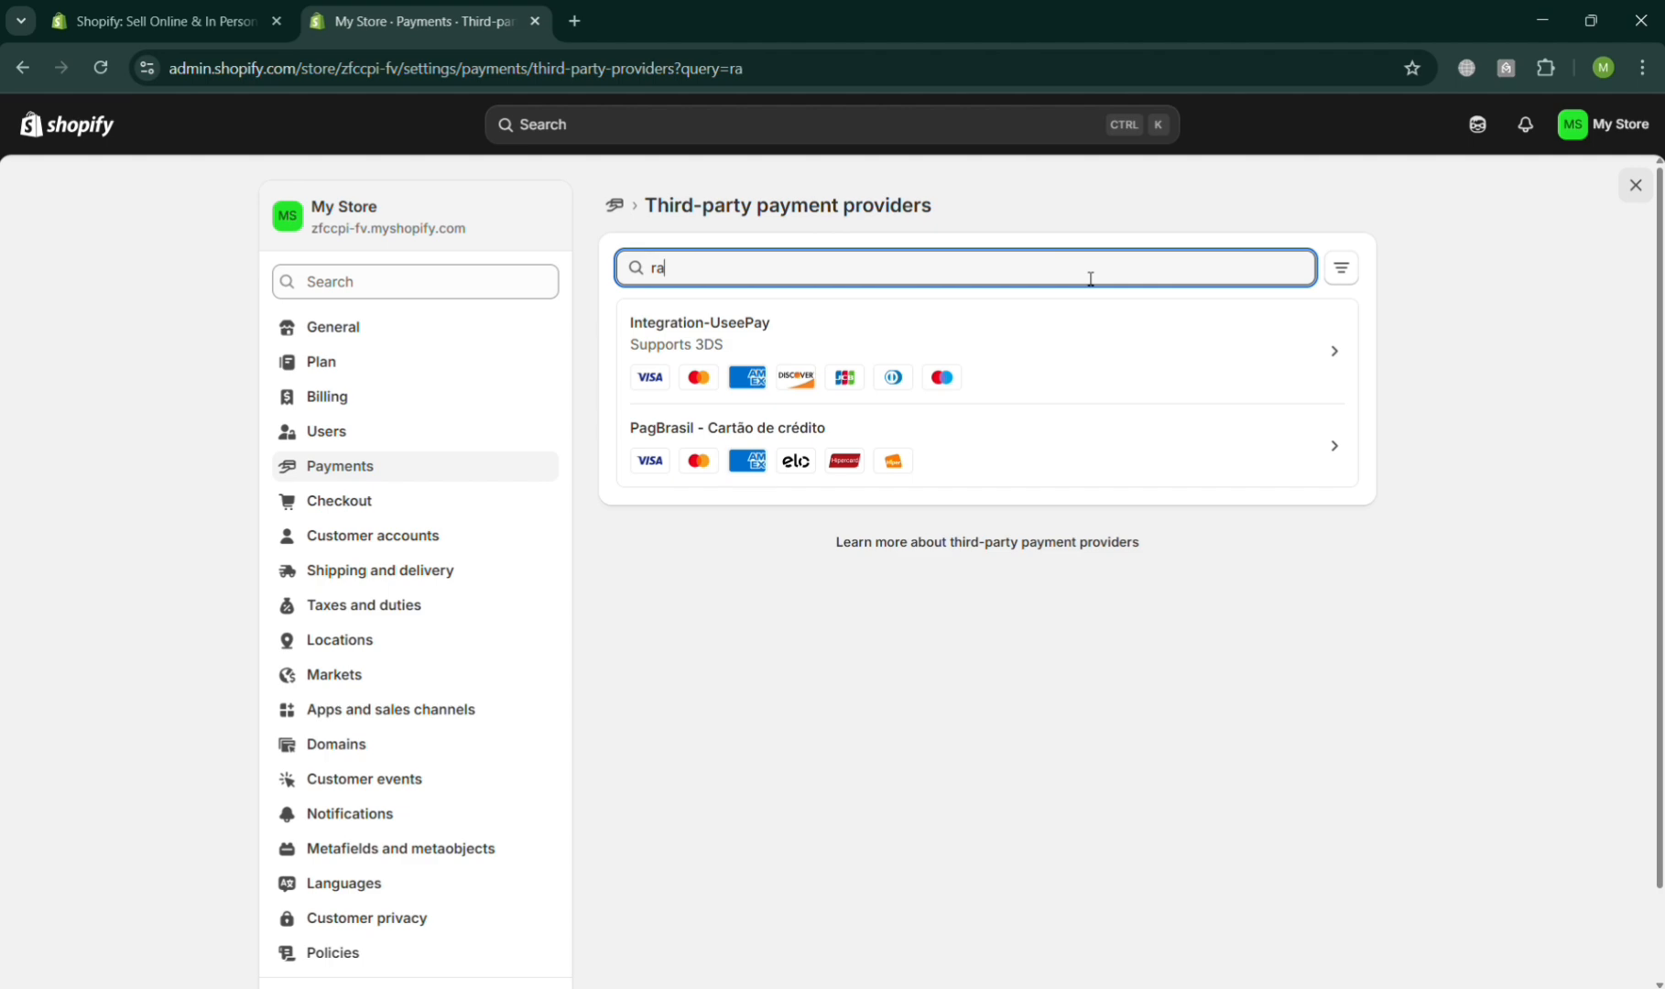
key(BackSpace)
key(BackSpace)
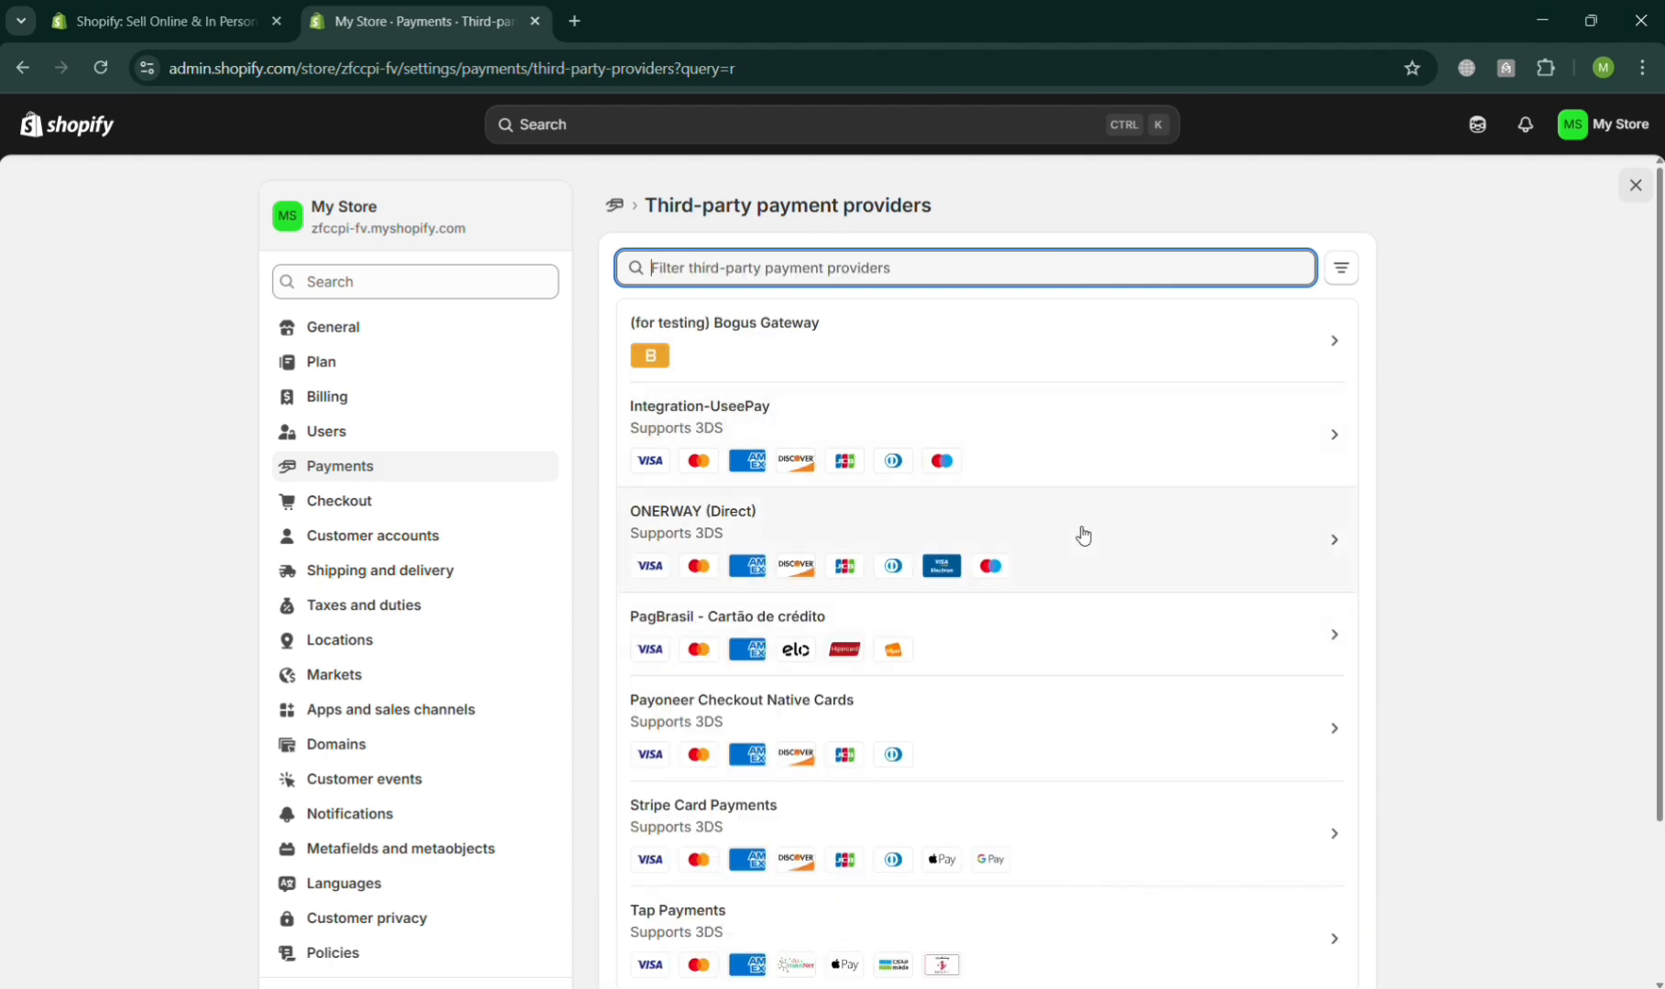
- Browse the third-party provider list and examine the card-type filter options
scroll(854, 763, down, 2)
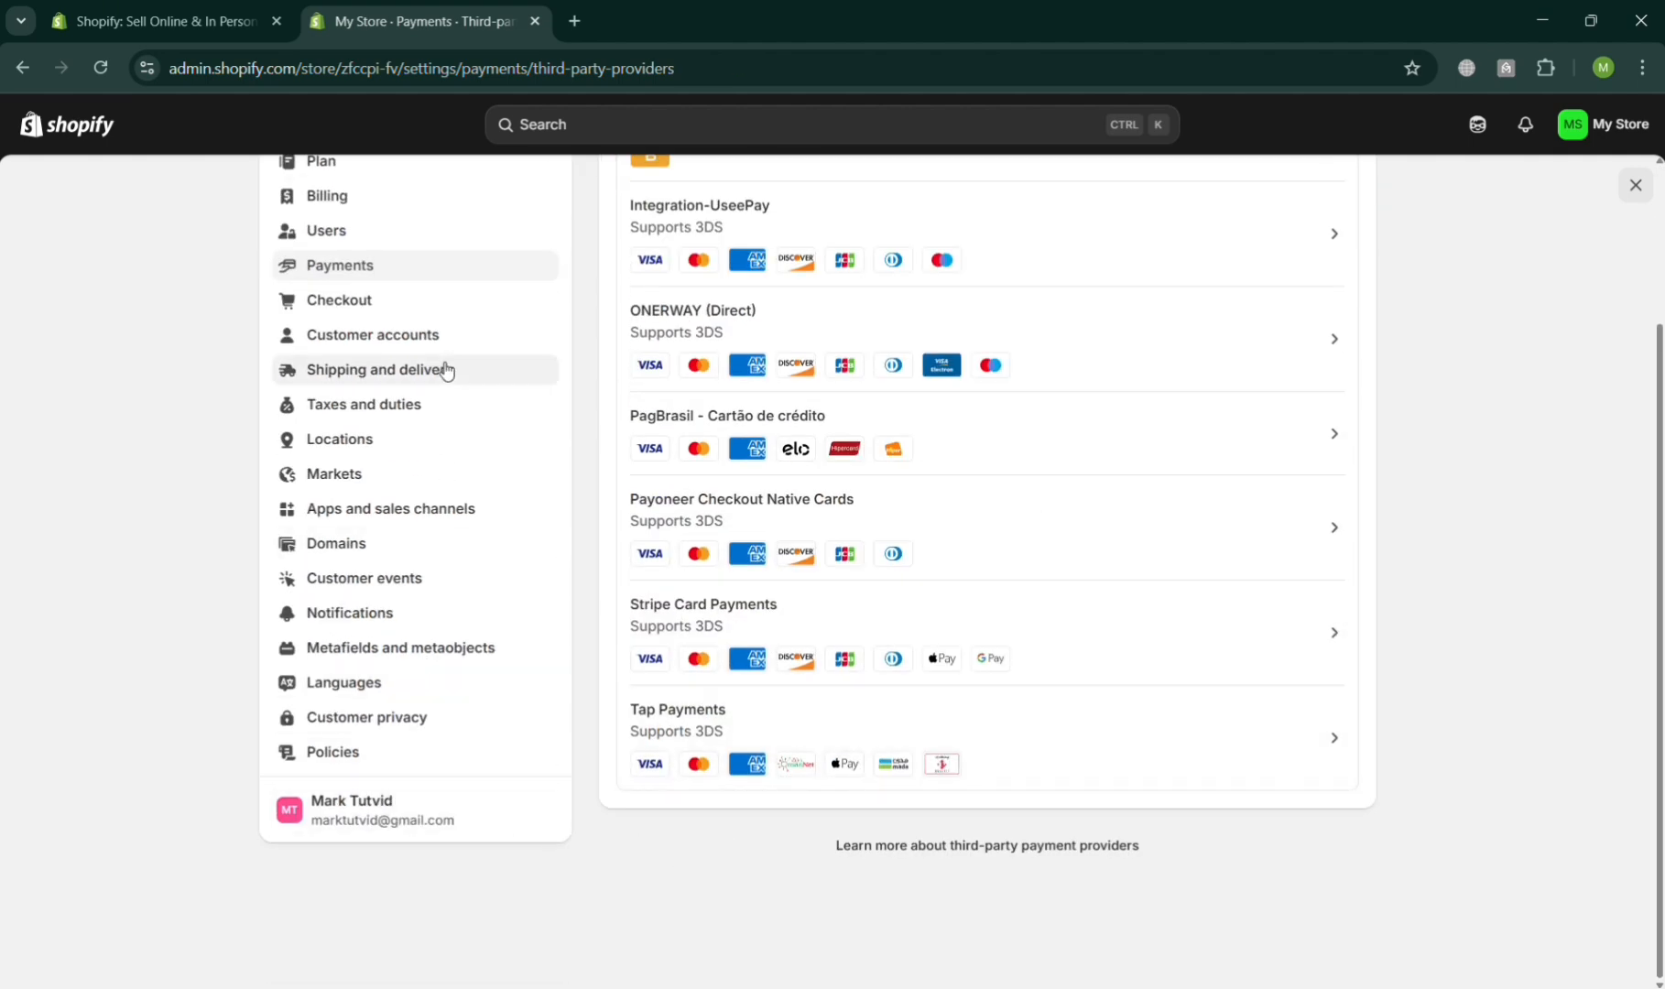
scroll(777, 428, up, 3)
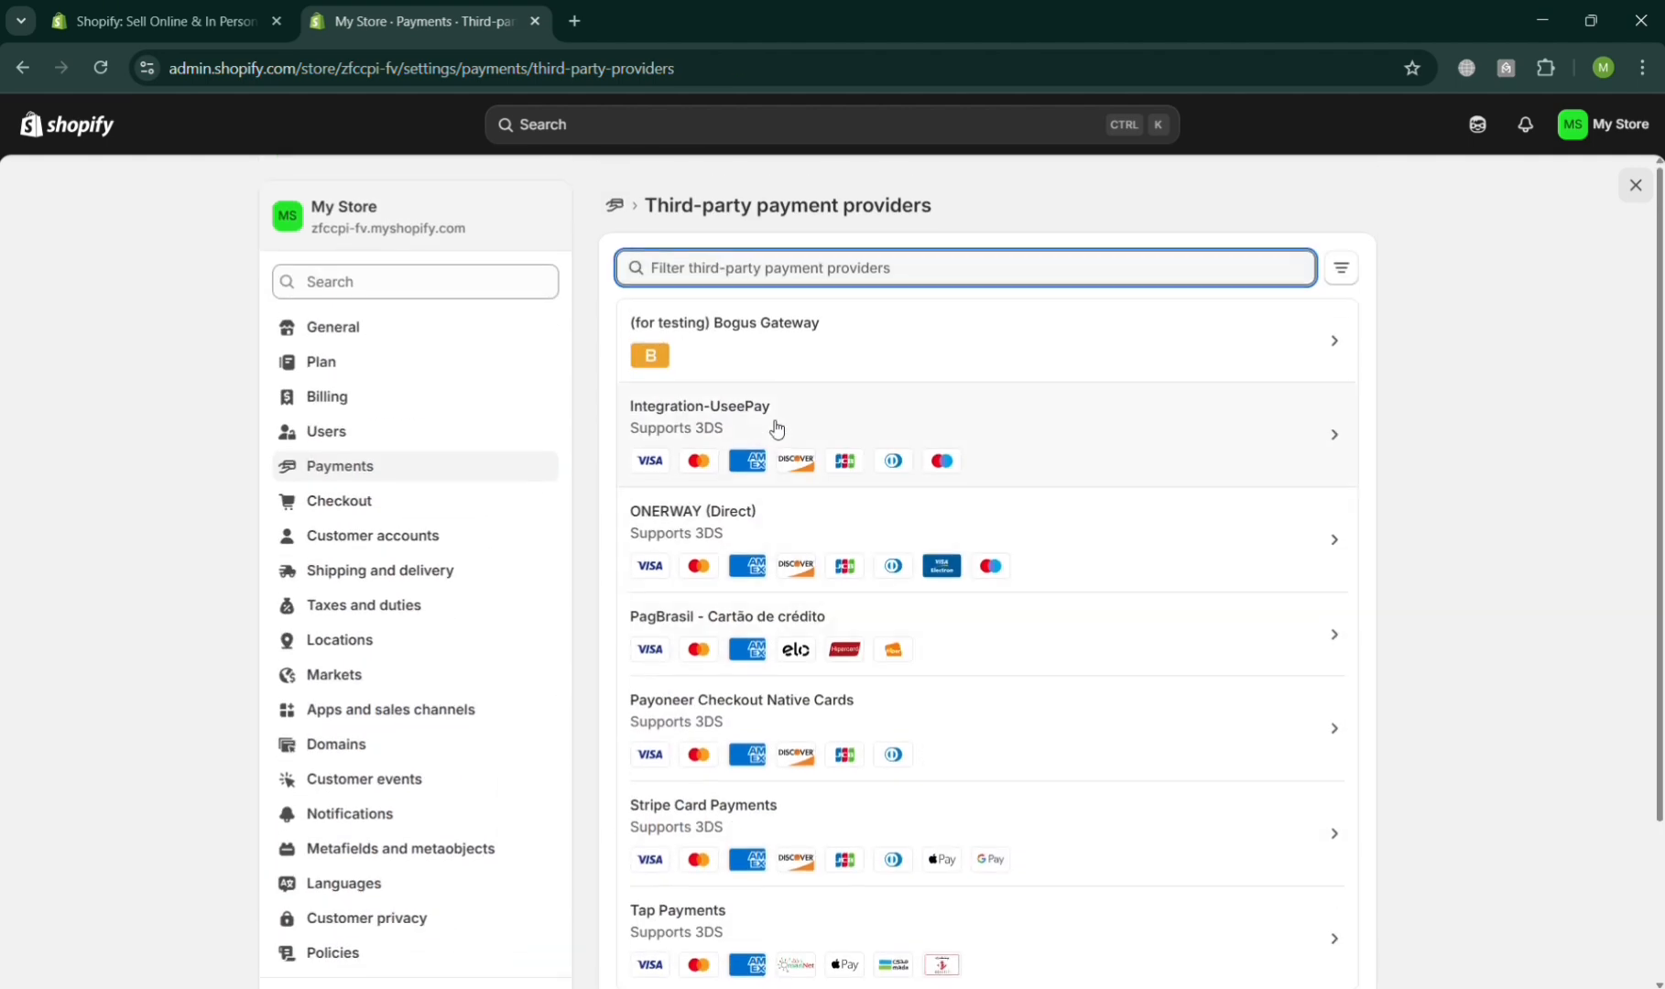
click(1356, 275)
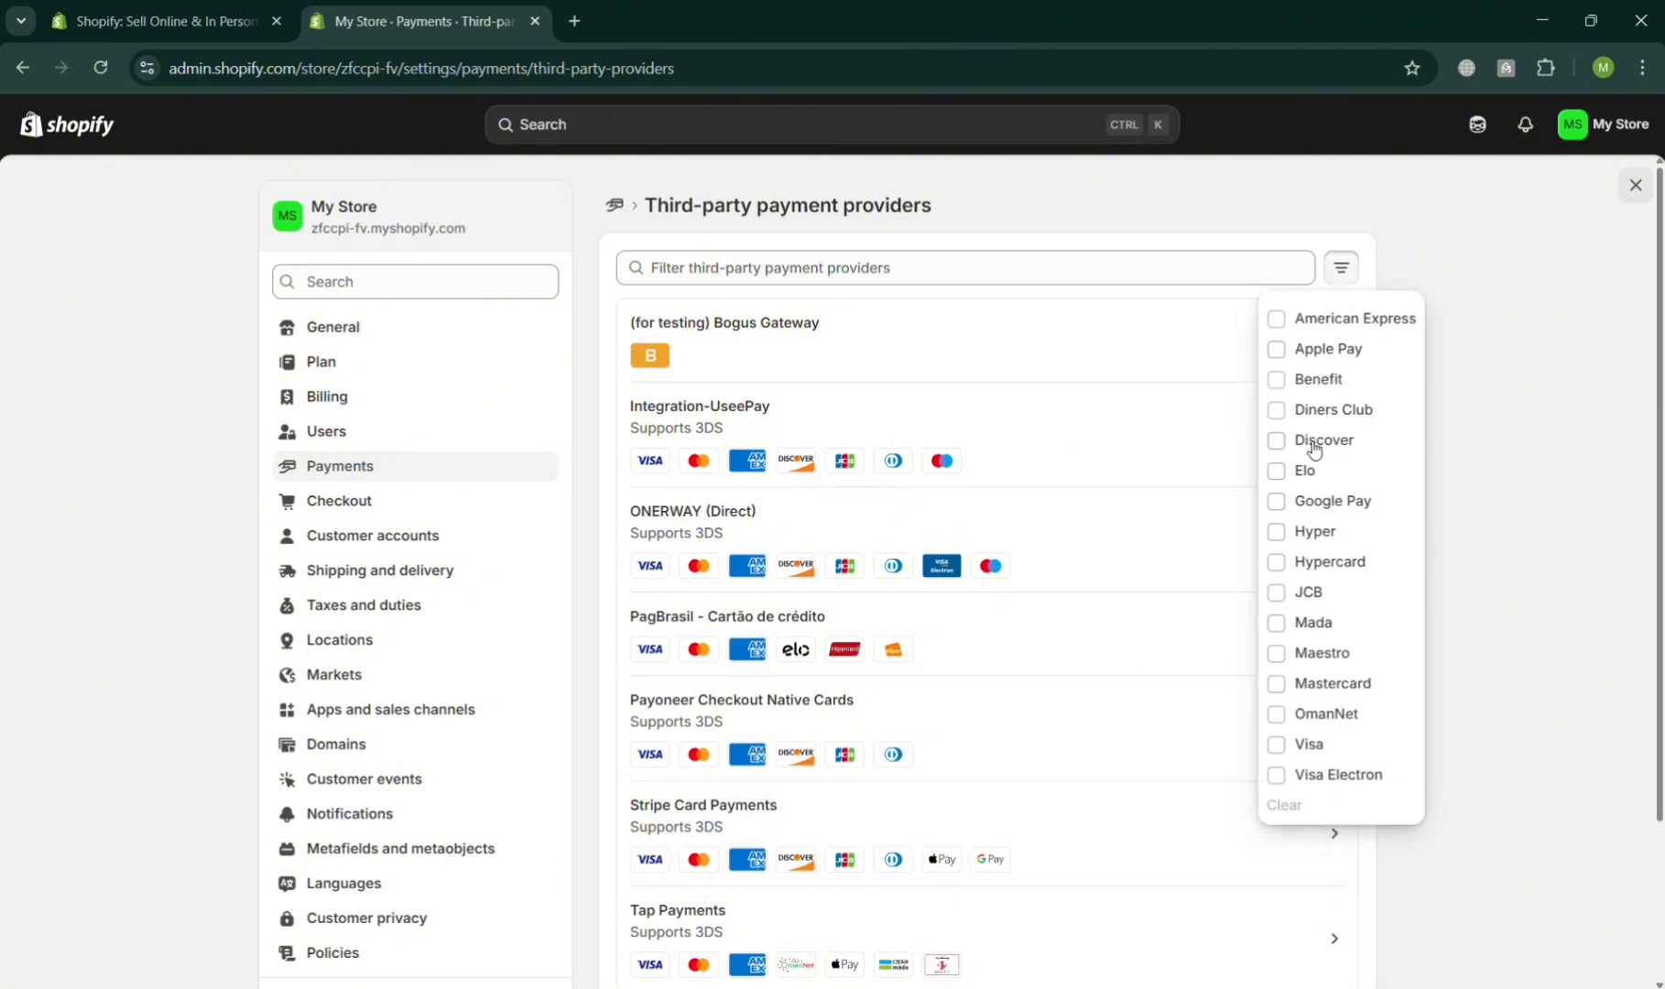
click(1540, 515)
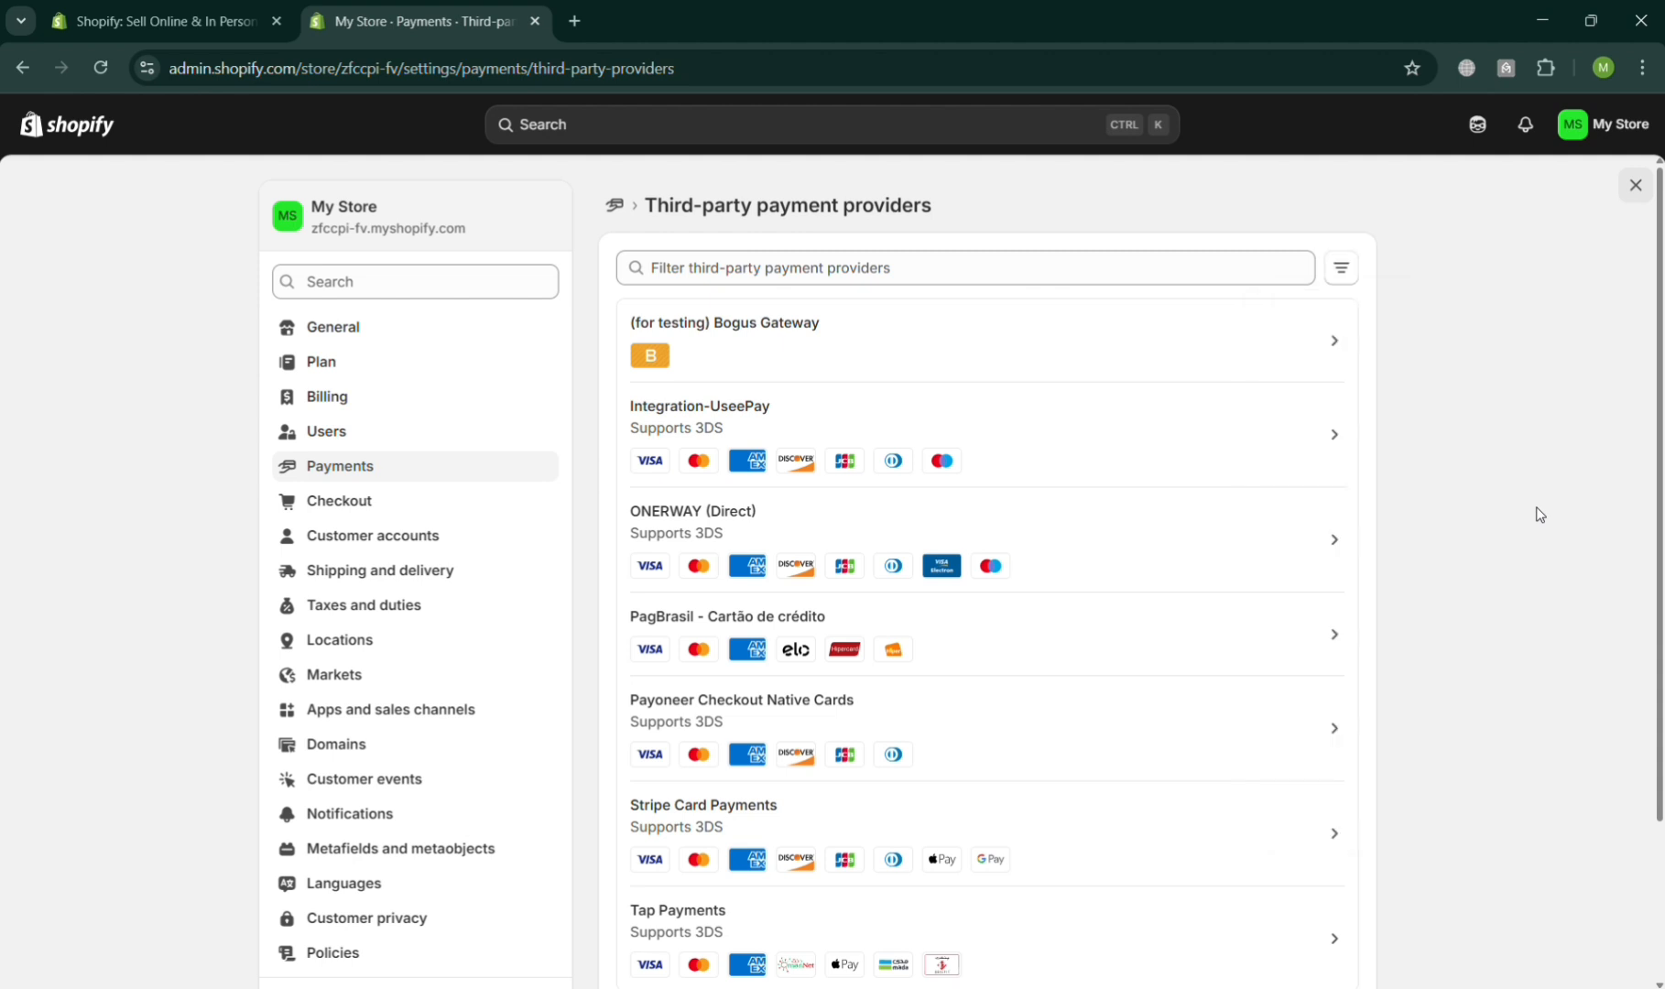
- Return to the Payments settings and open Add payment method again
click(395, 468)
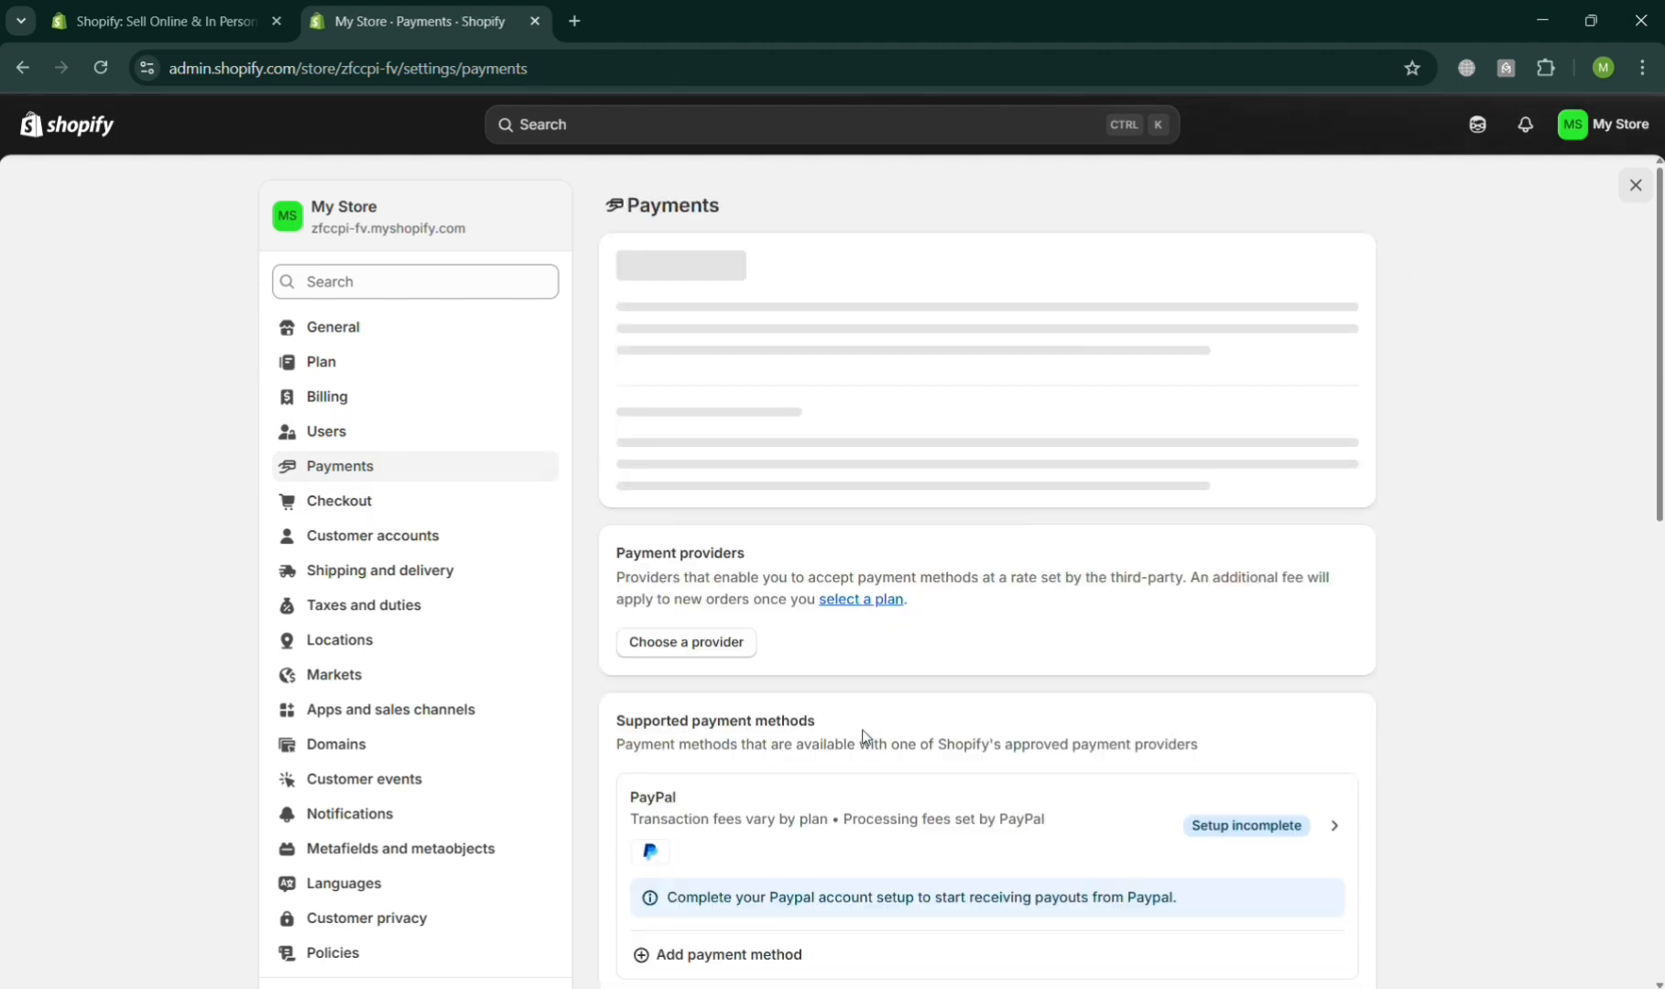
scroll(864, 567, down, 1)
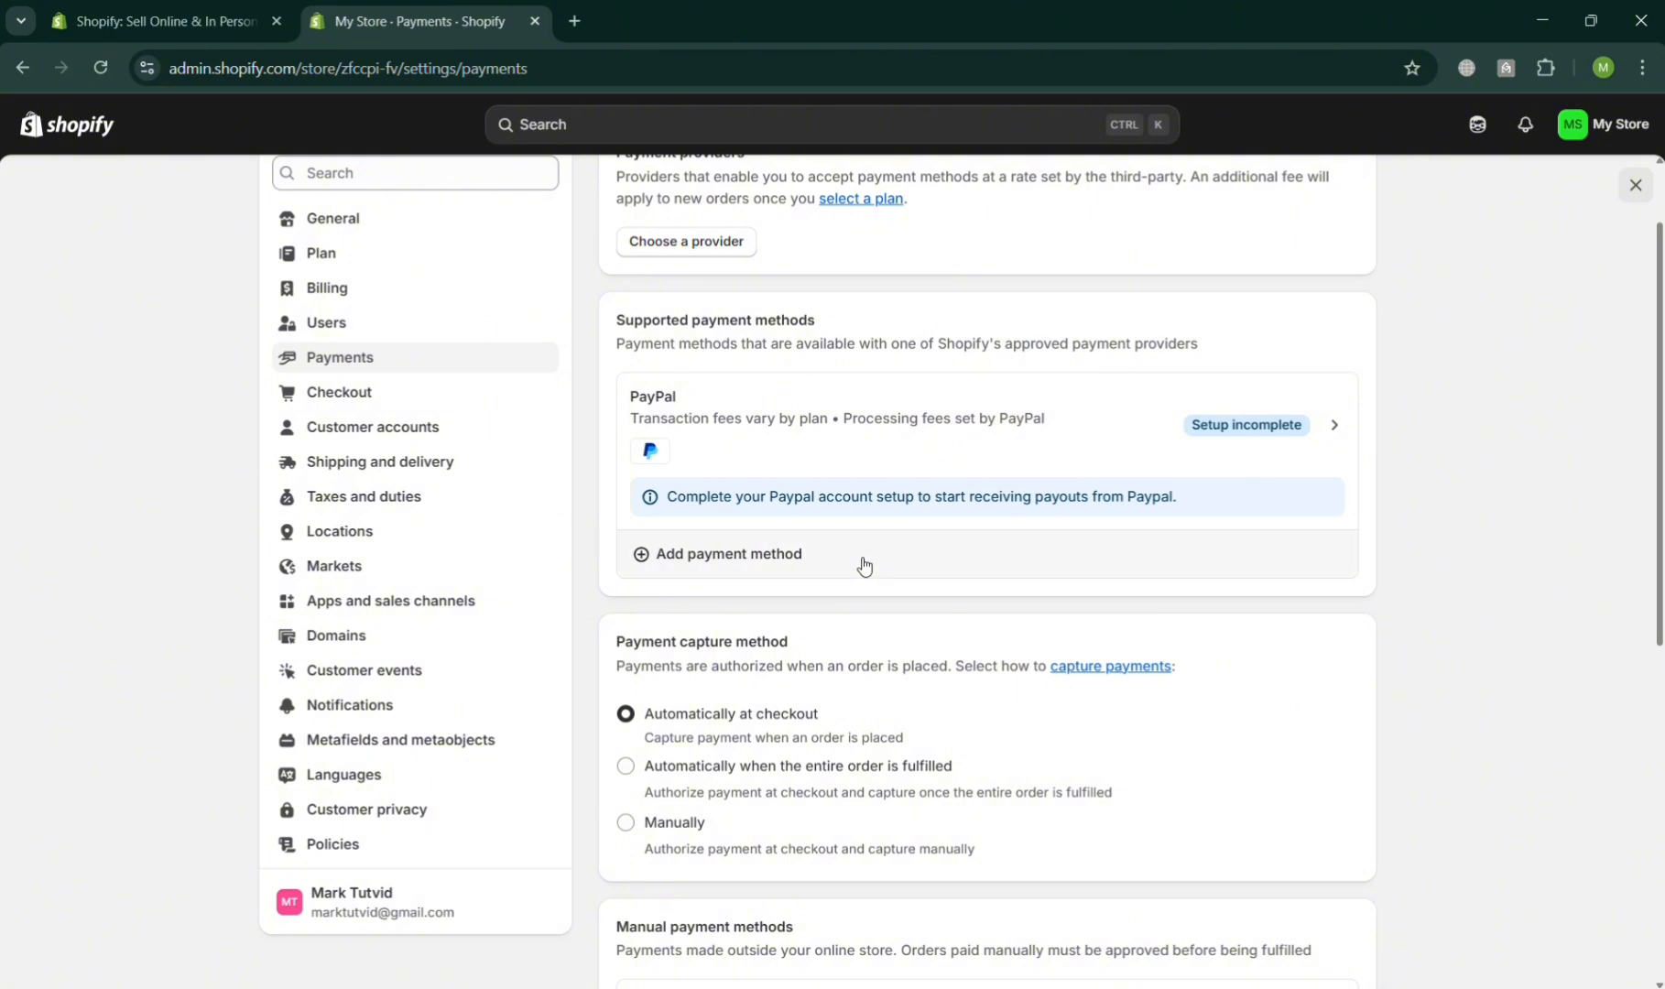
click(1003, 554)
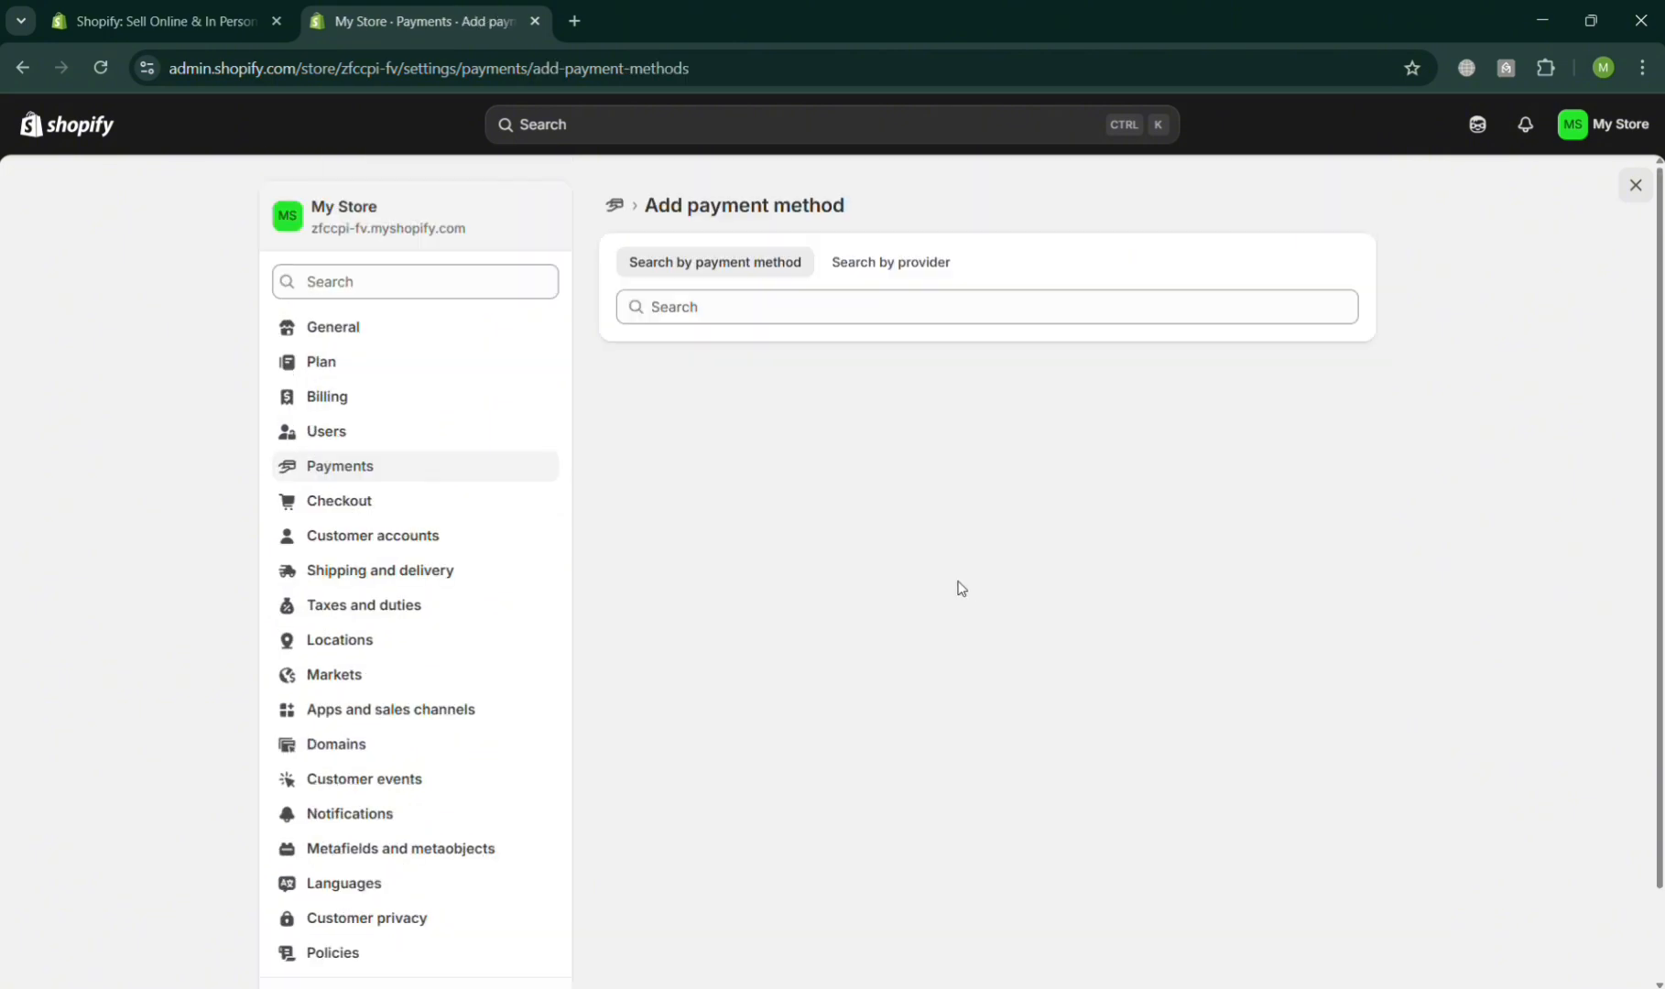
- Search payment methods for ra and filter the providers by Rakuten Pay
click(811, 307)
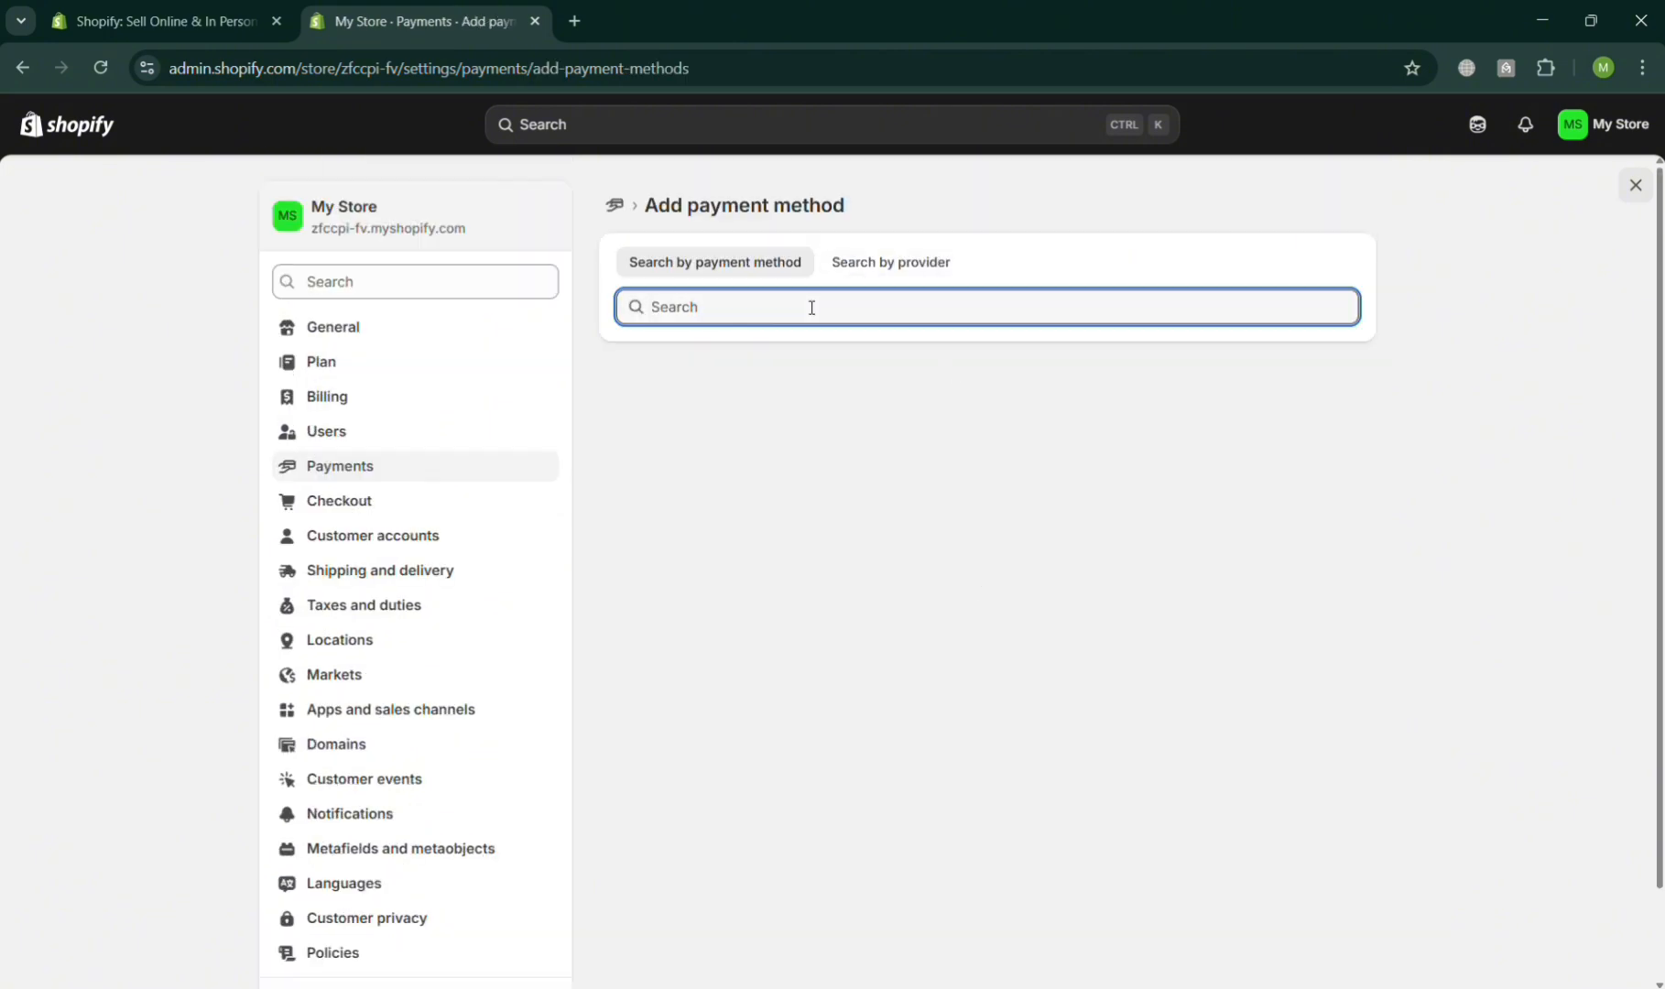
text(raz)
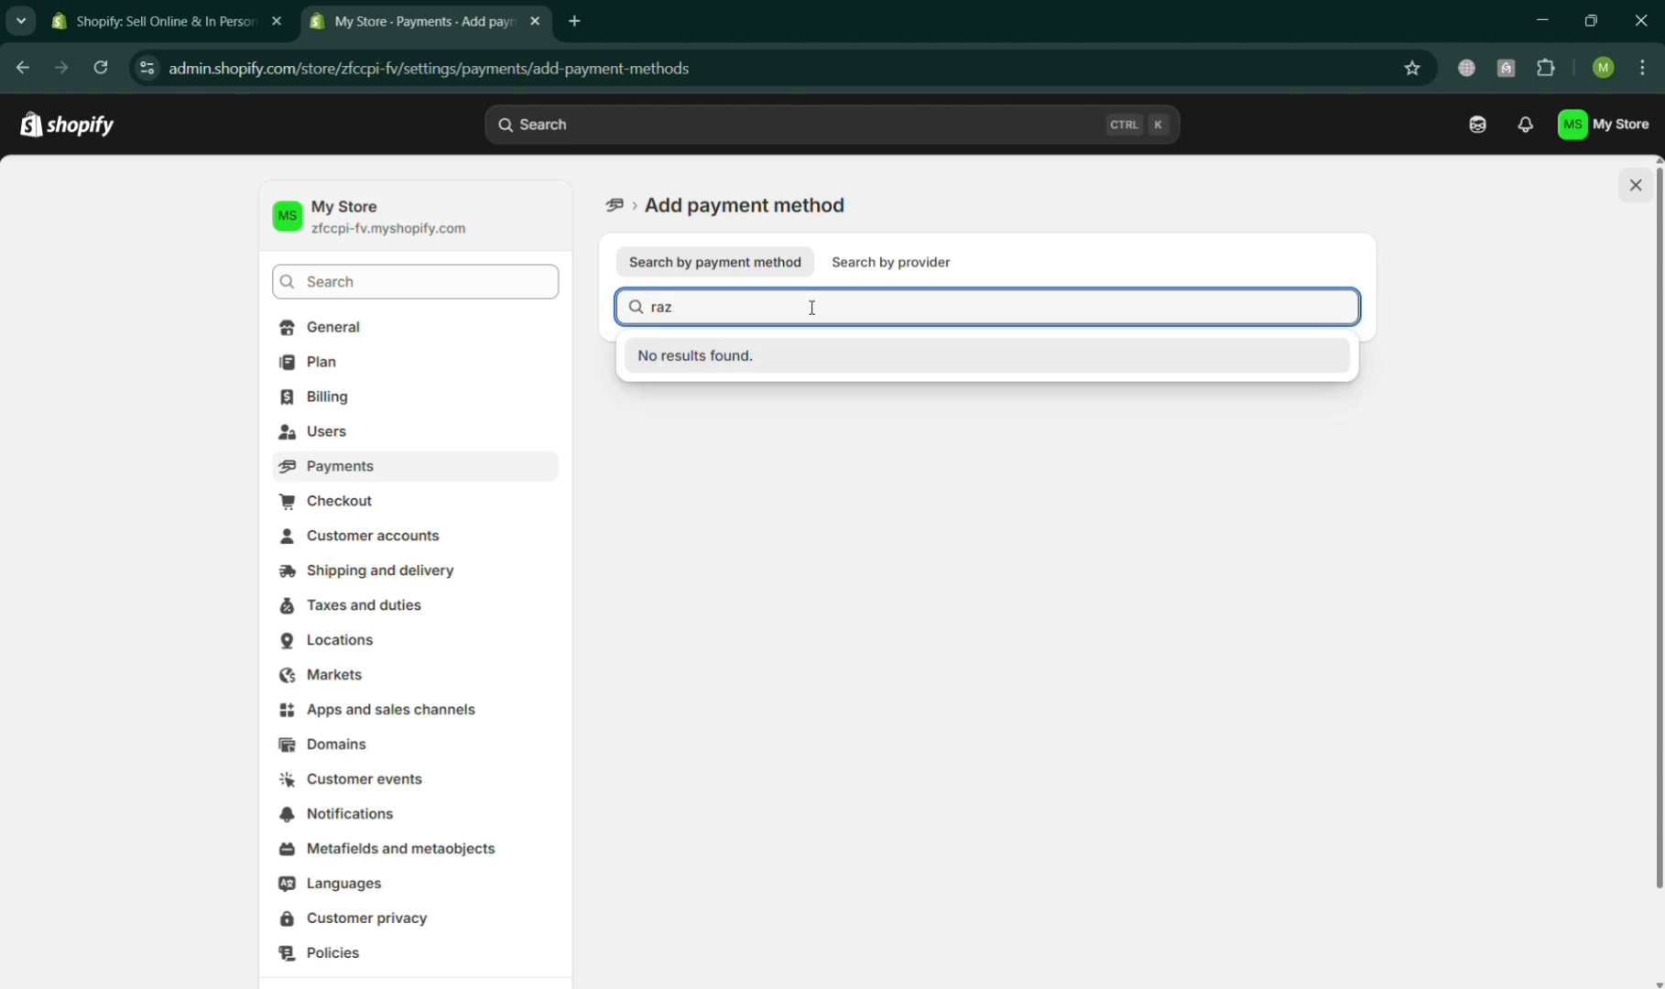
key(BackSpace)
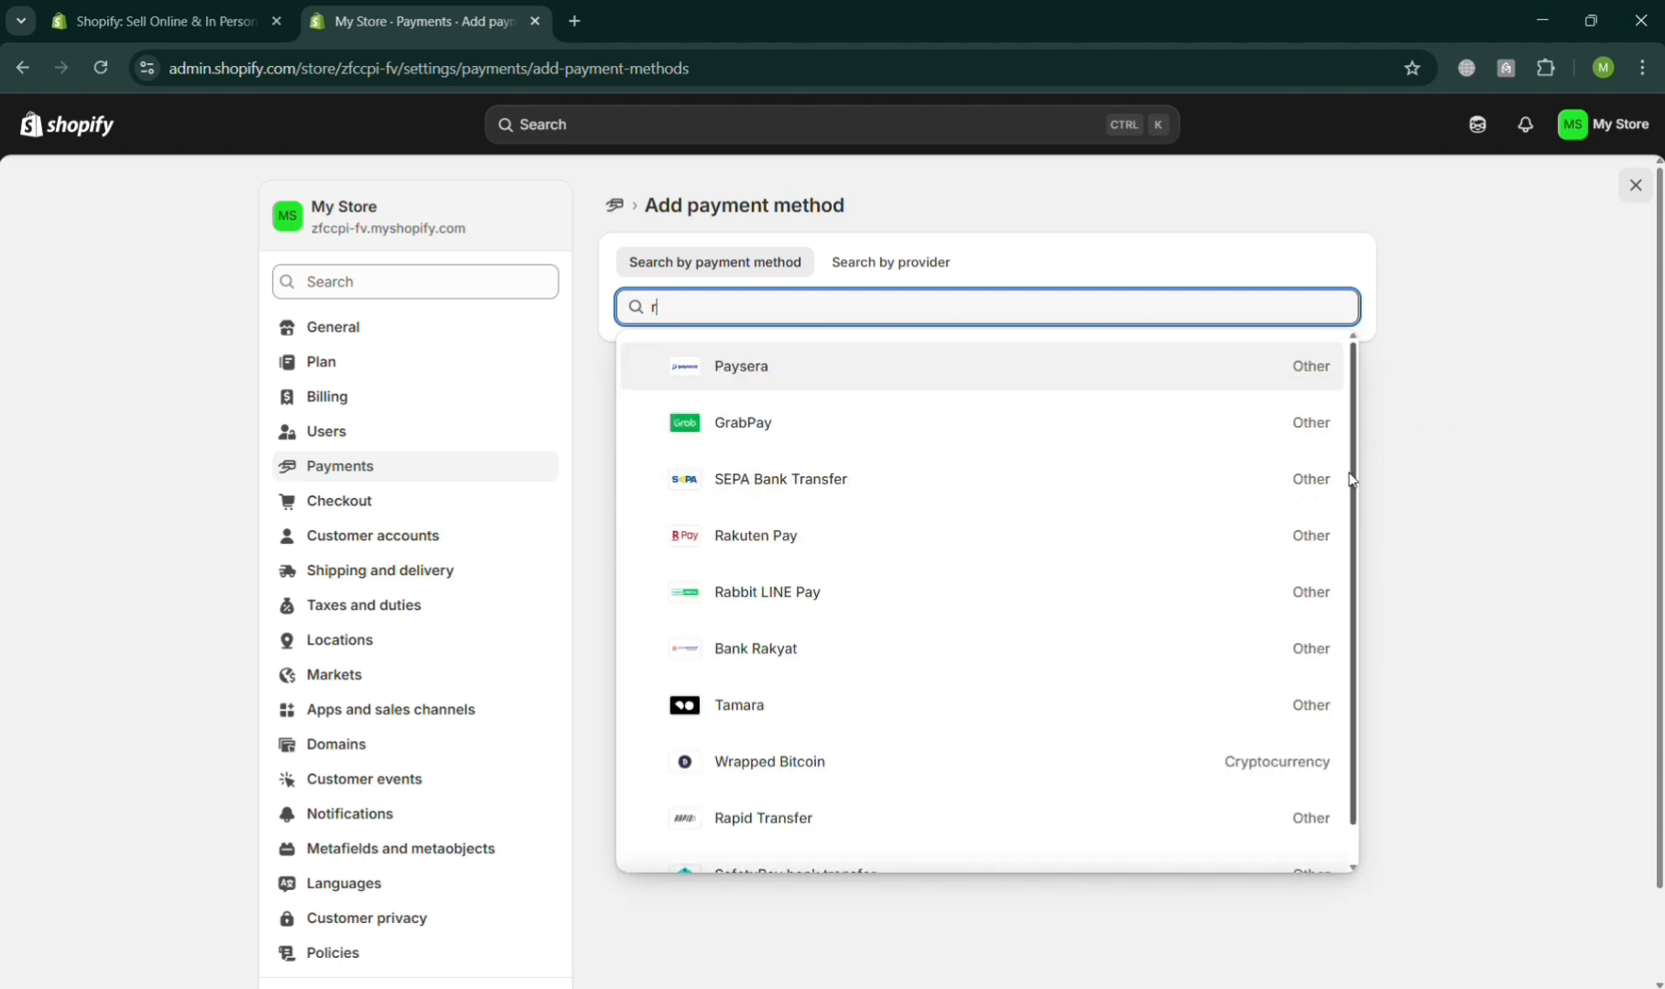
scroll(974, 494, down, 1)
click(974, 495)
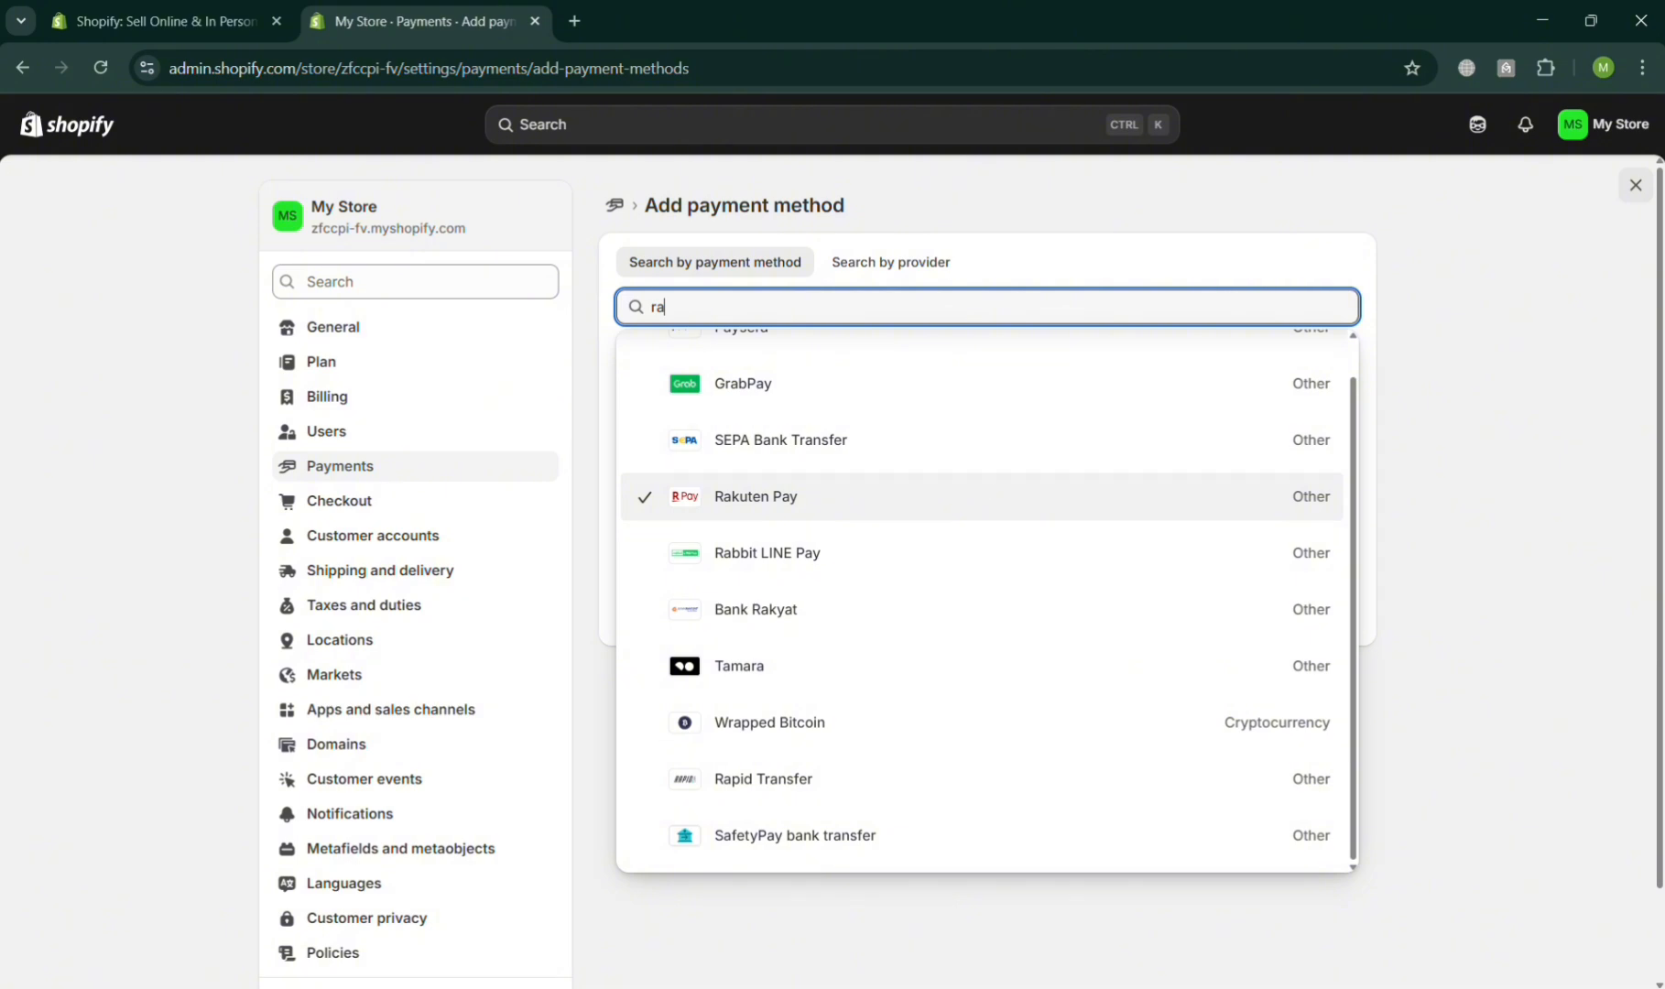
click(1620, 585)
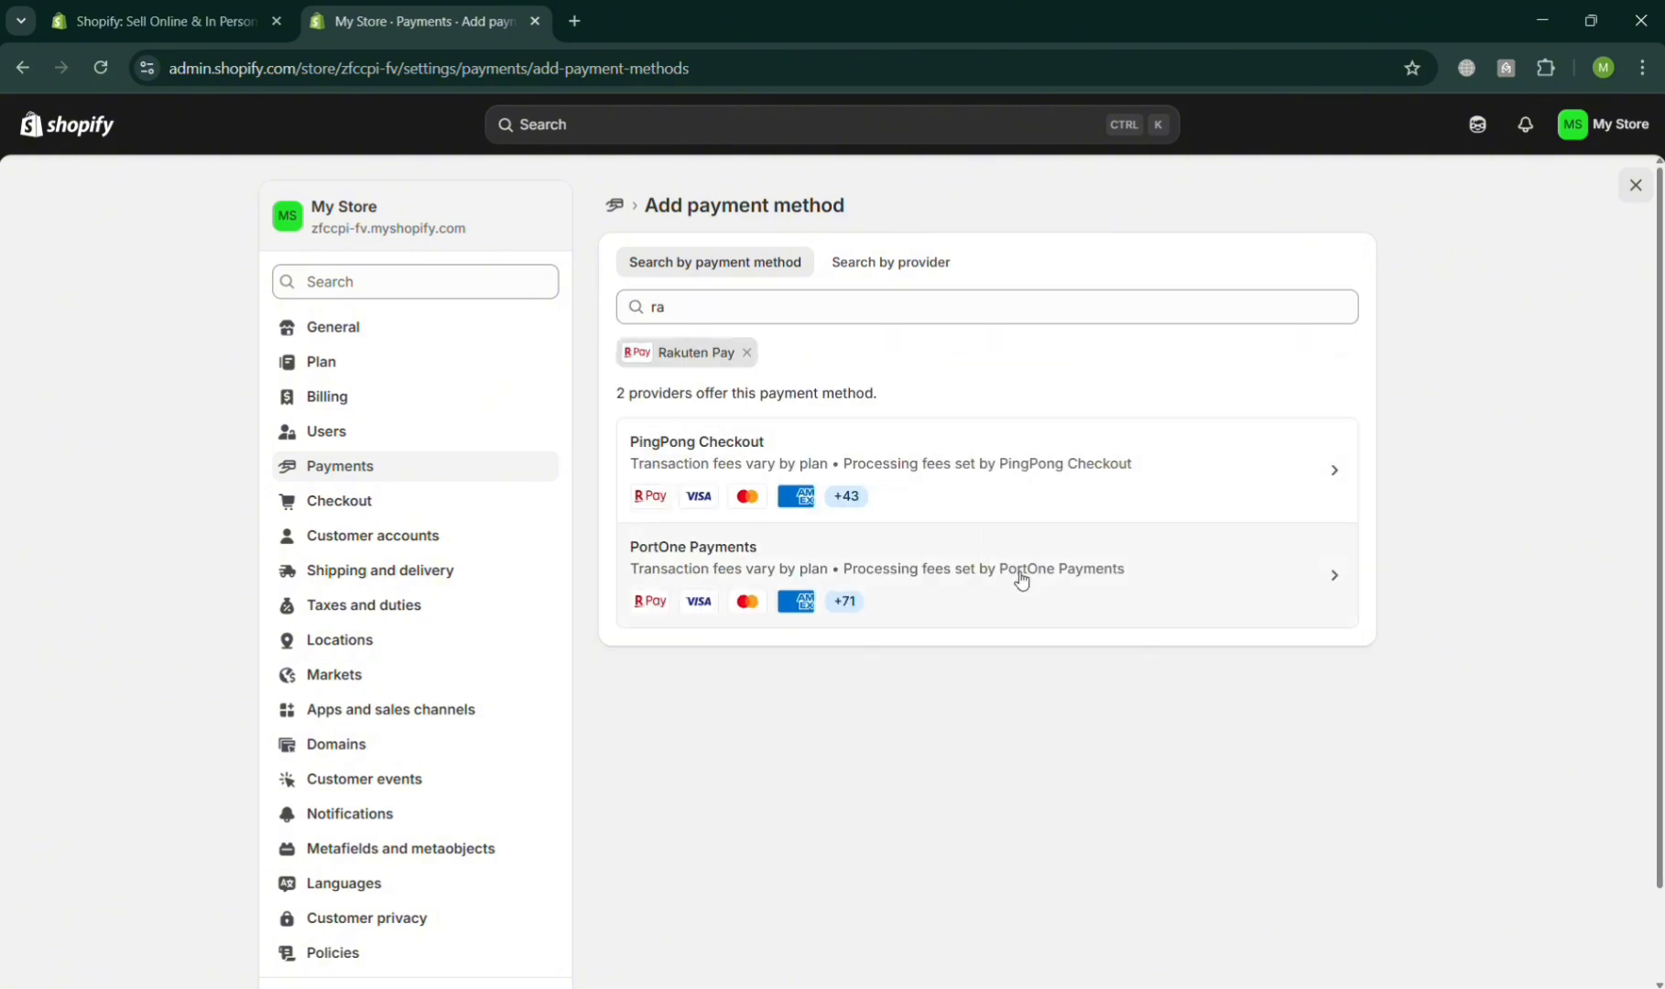
- Open the PortOne Payments provider and install its app
click(1054, 599)
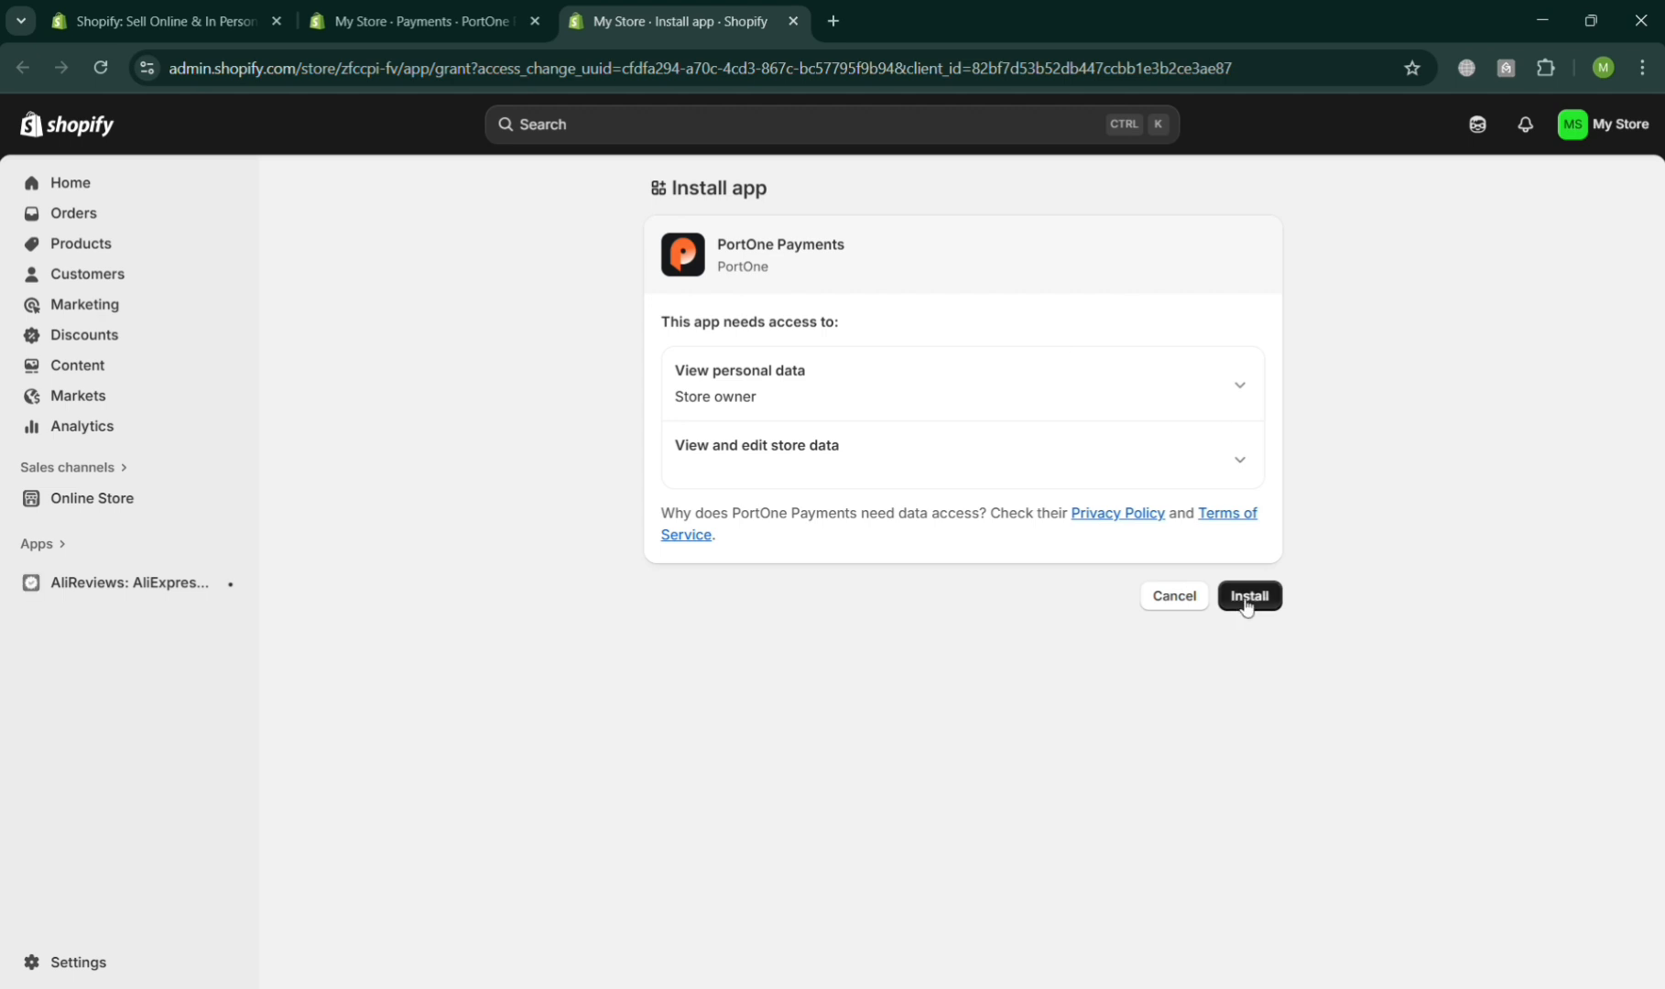
click(1247, 598)
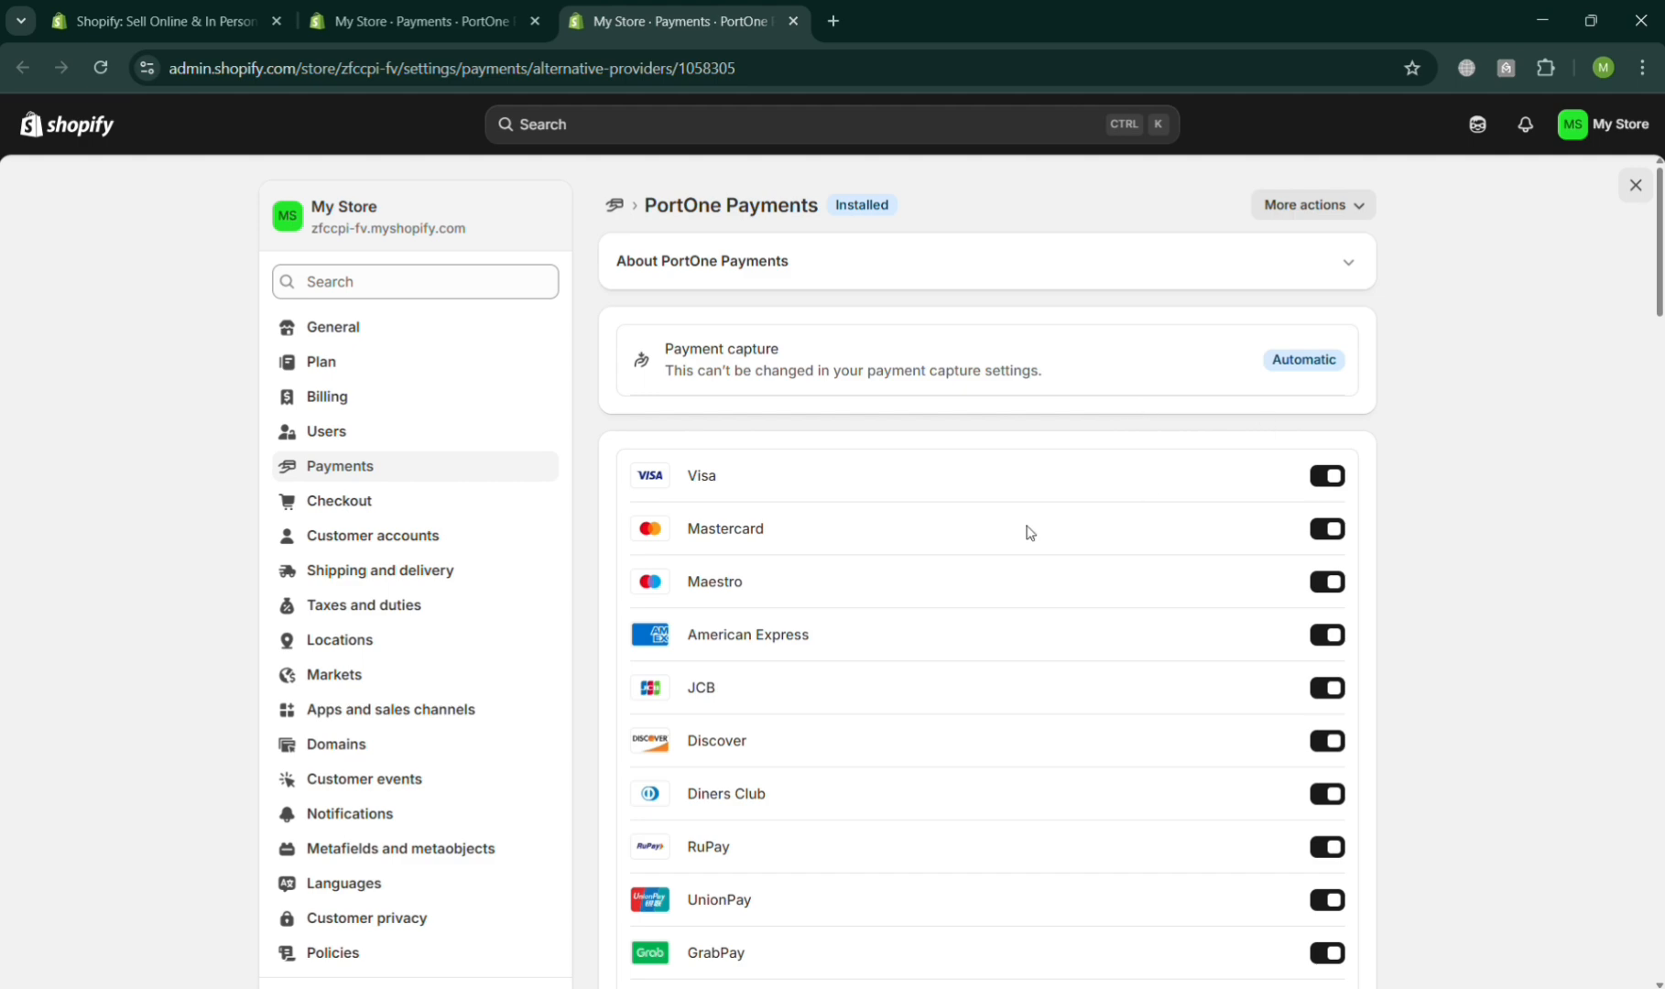
- Scroll through the list of payment methods offered by PortOne Payments
scroll(1029, 533, down, 20)
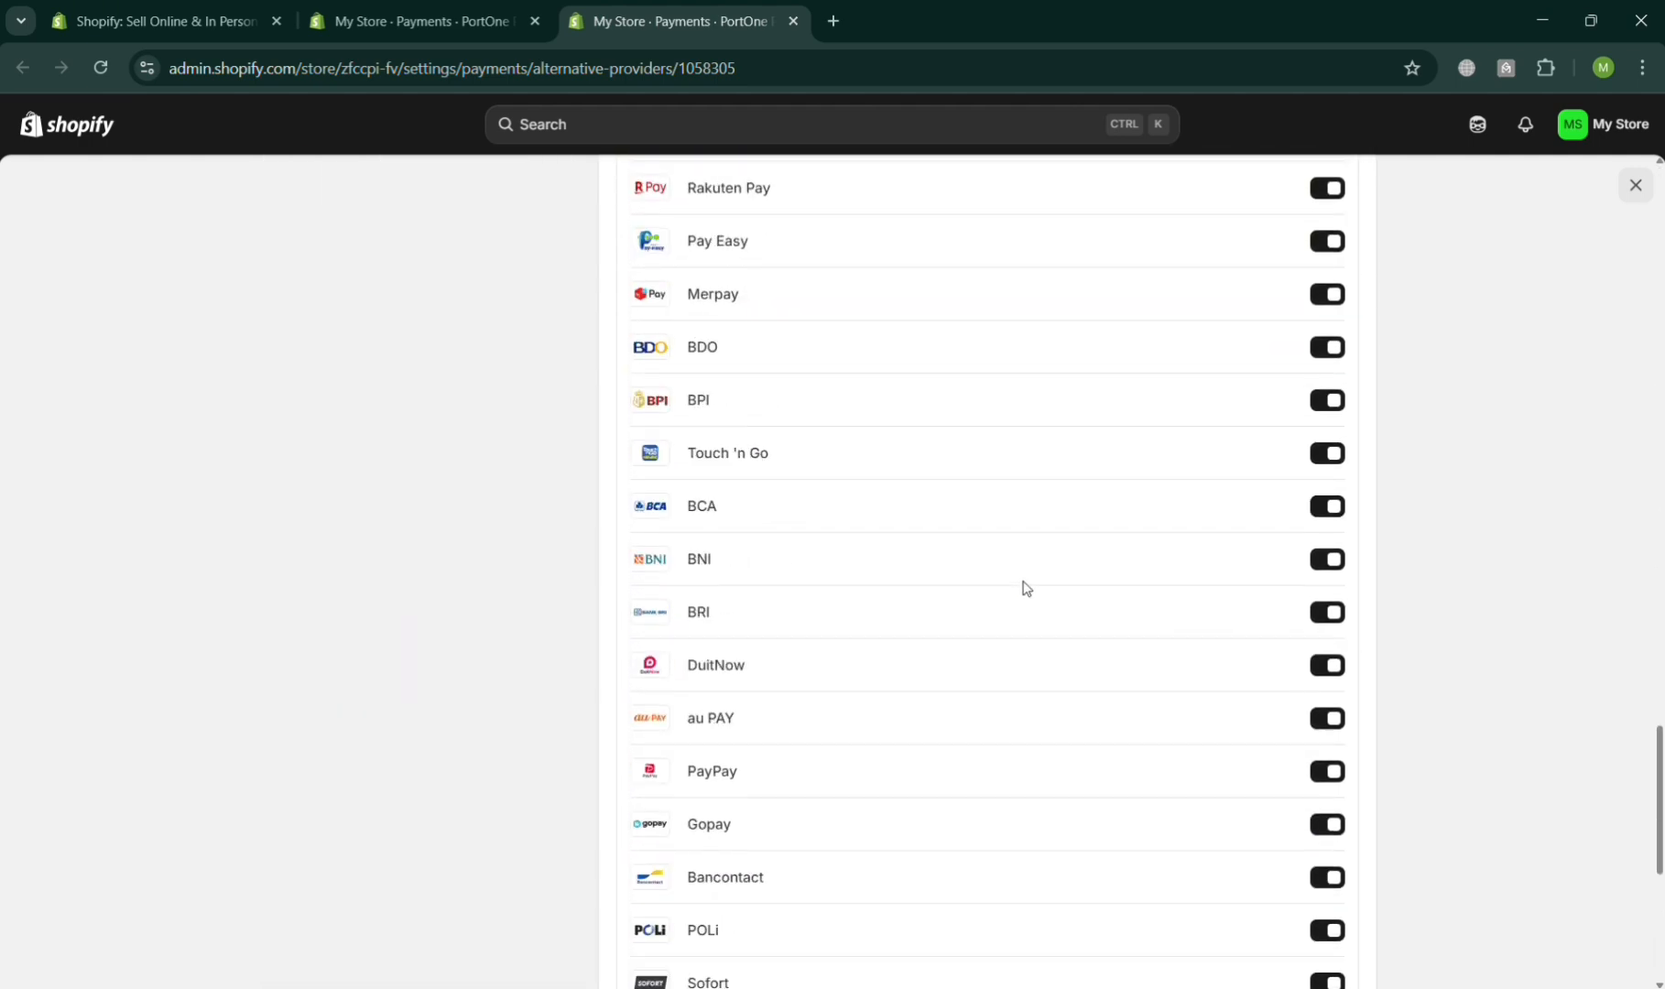
scroll(1026, 595, down, 6)
scroll(1025, 596, up, 4)
scroll(797, 774, down, 4)
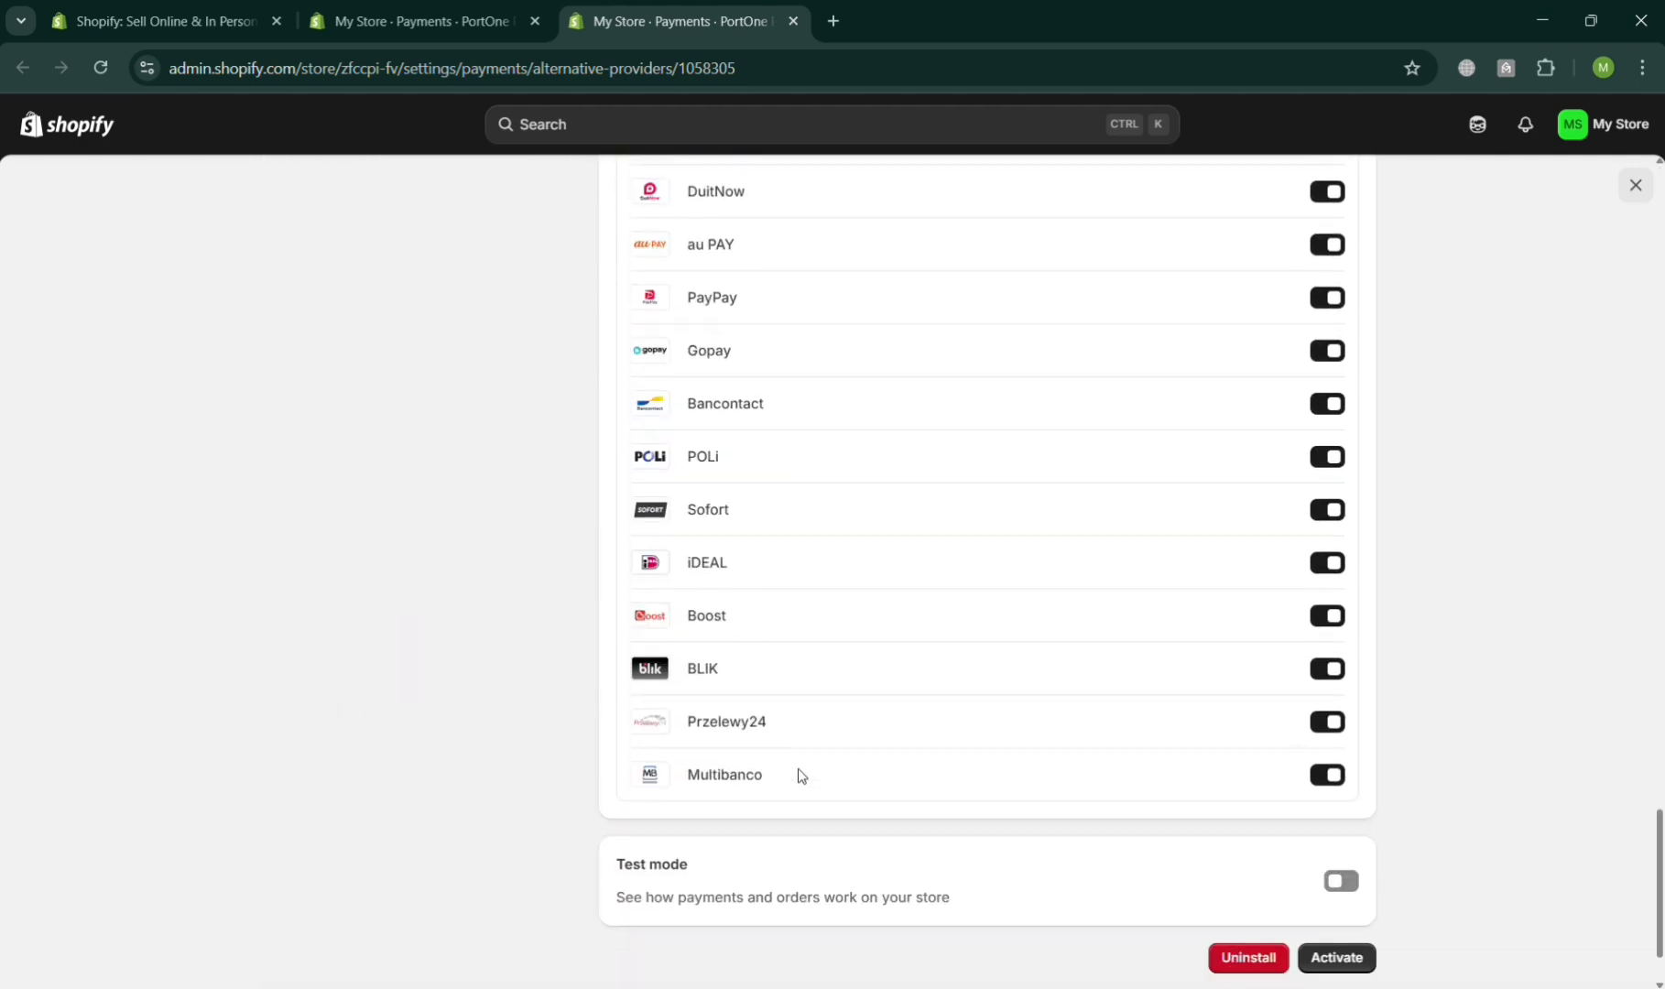
scroll(1131, 756, up, 10)
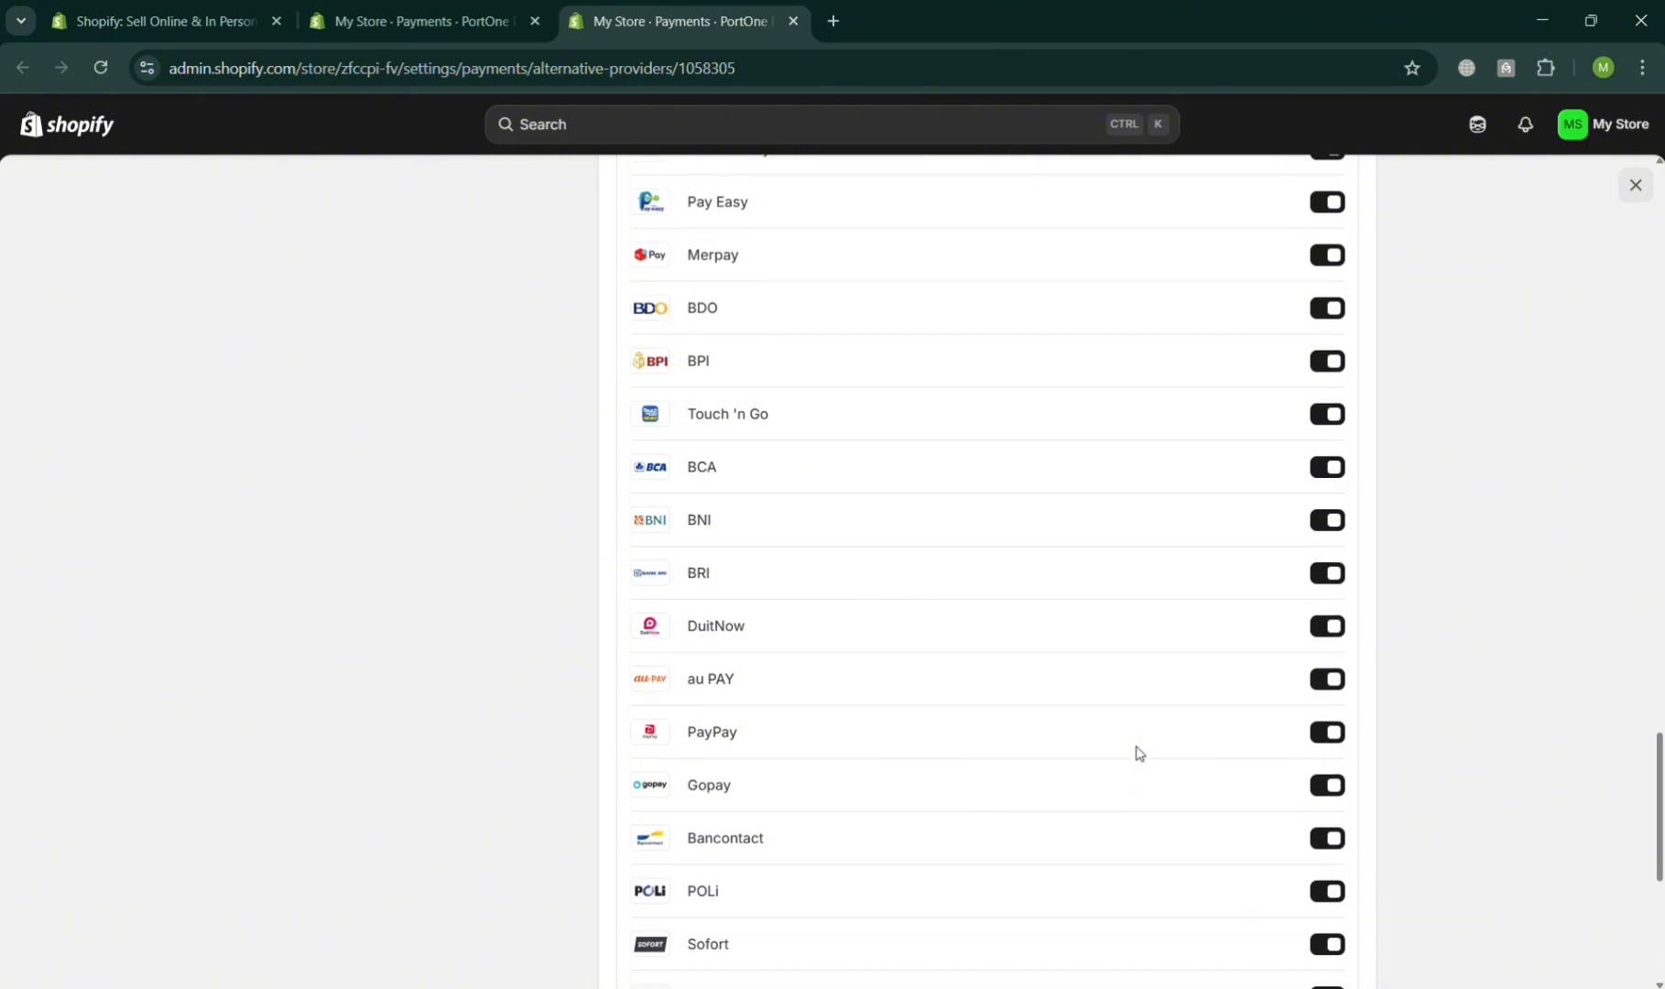
scroll(1139, 753, up, 13)
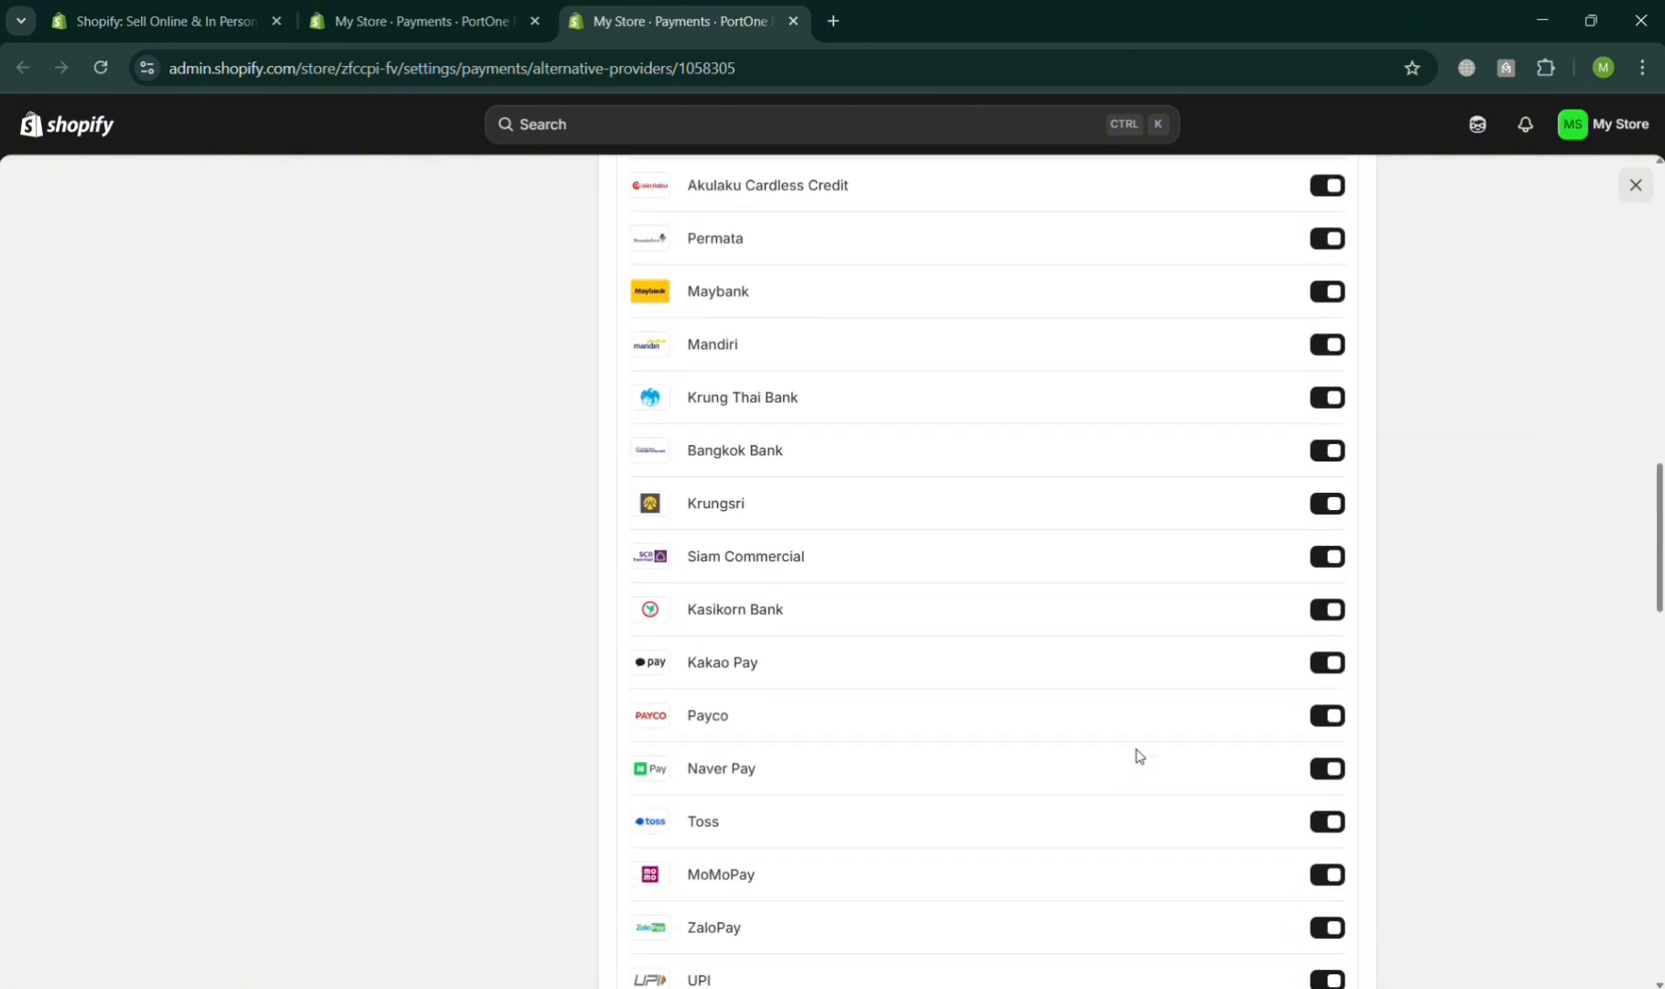
scroll(1139, 756, up, 5)
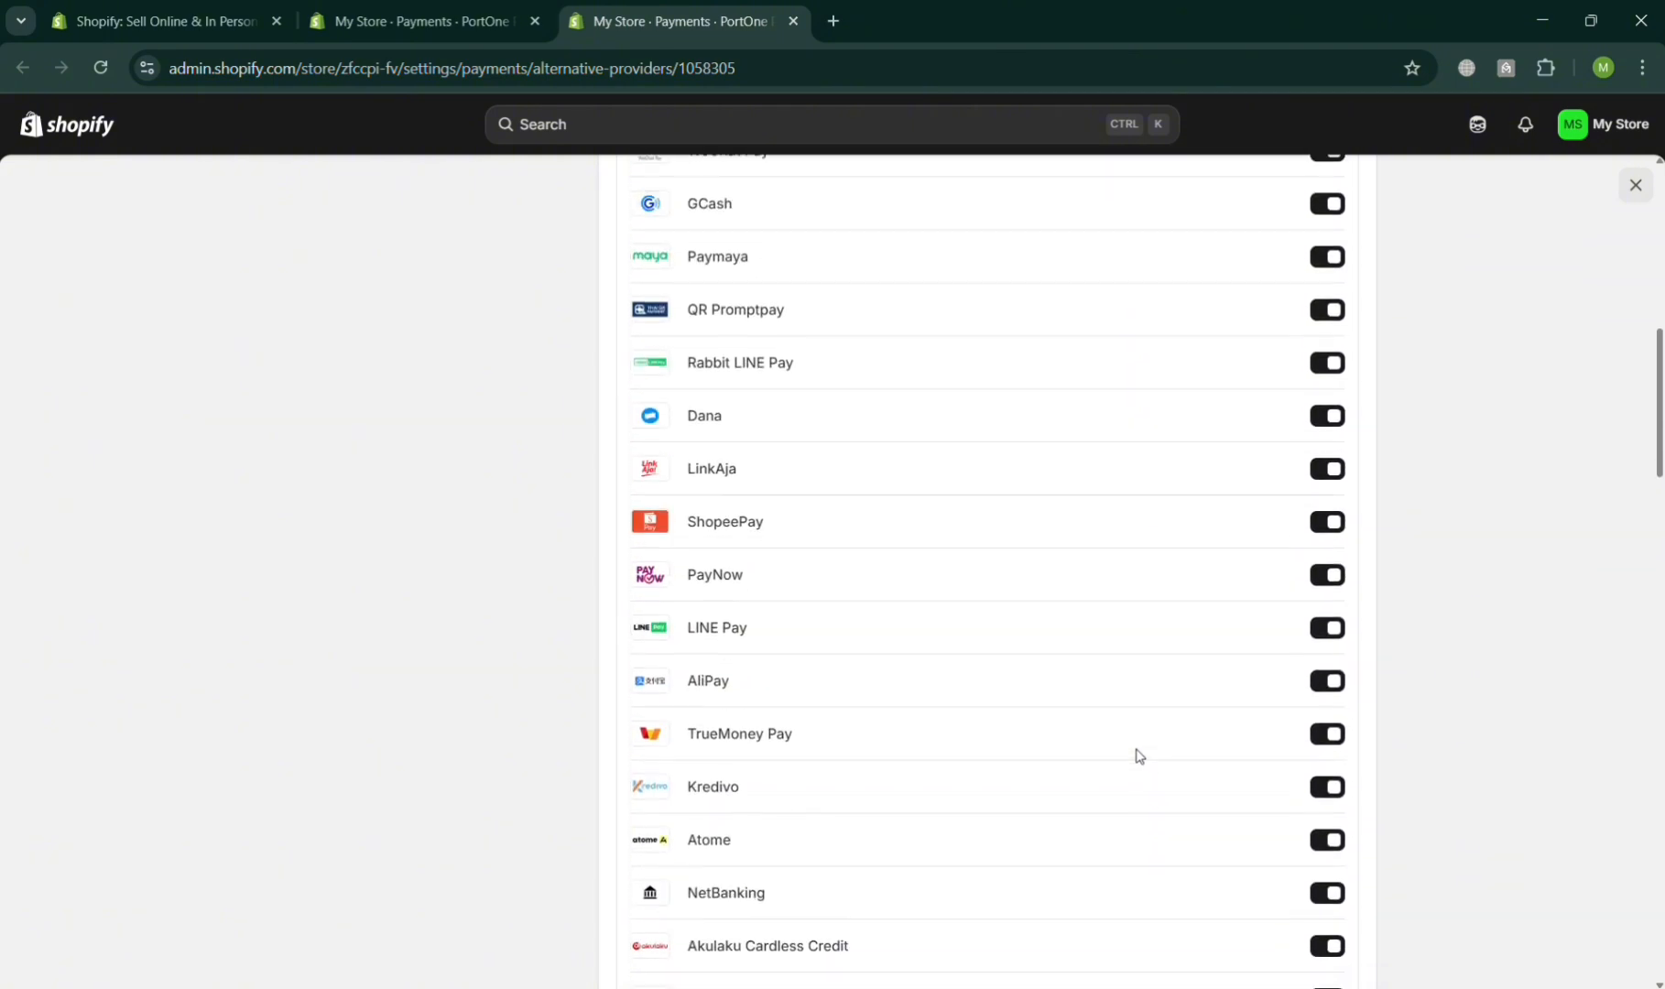
scroll(785, 550, up, 10)
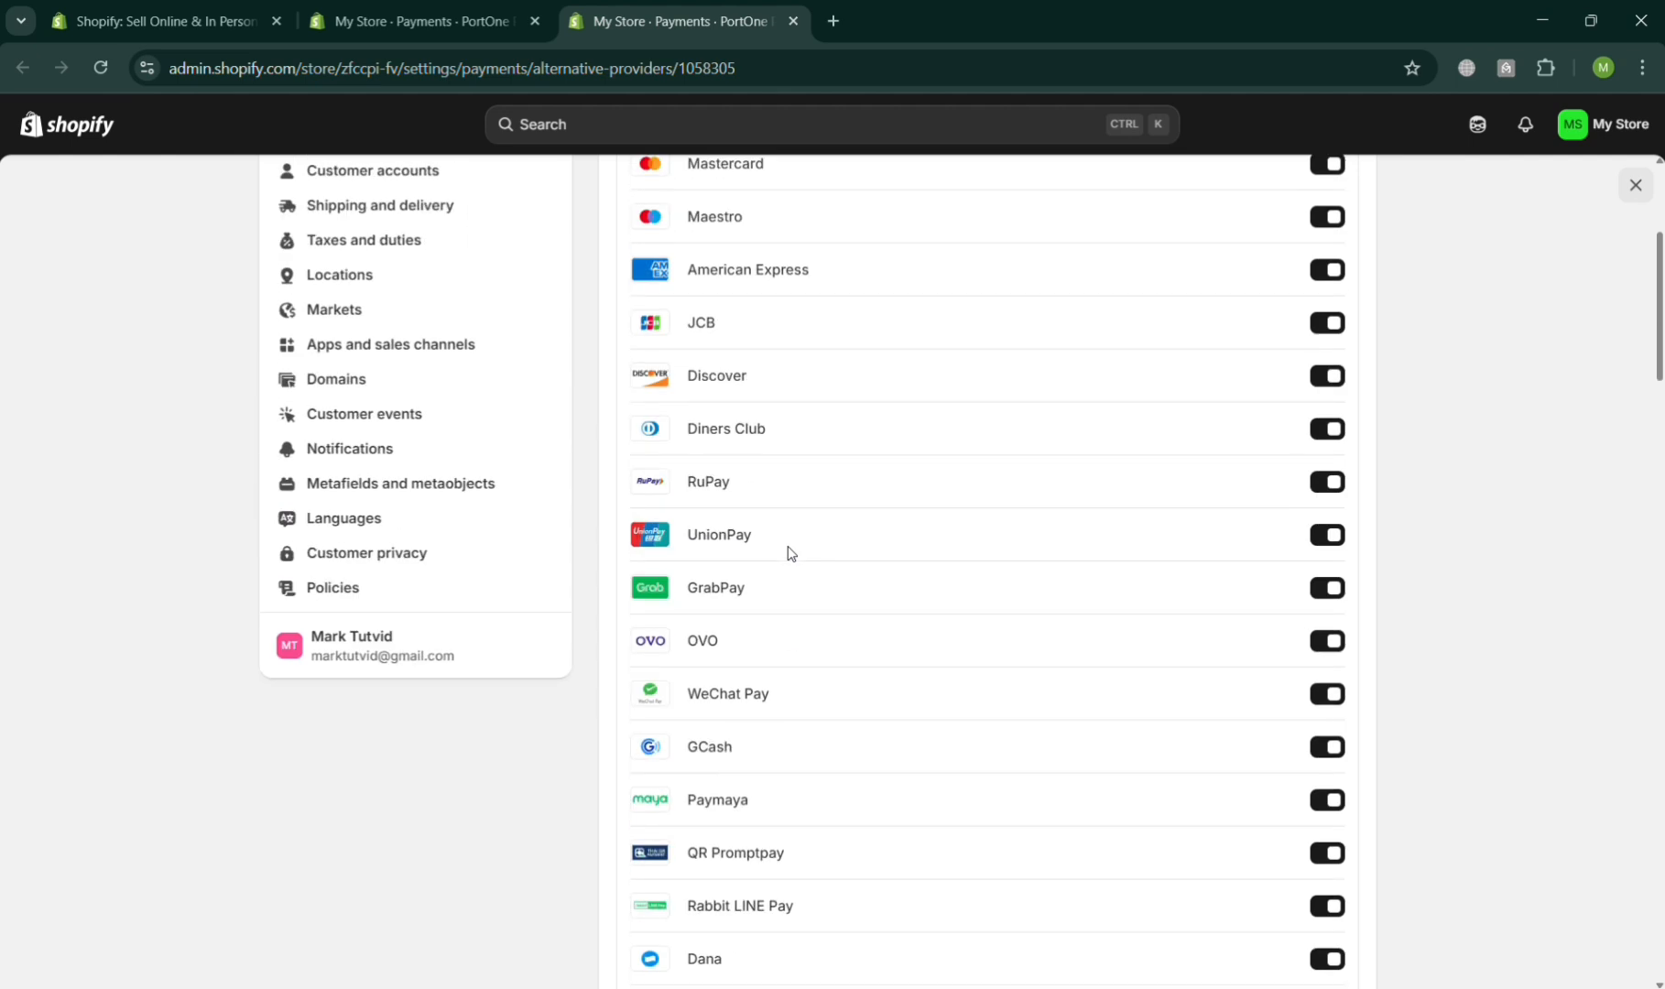
scroll(786, 547, up, 3)
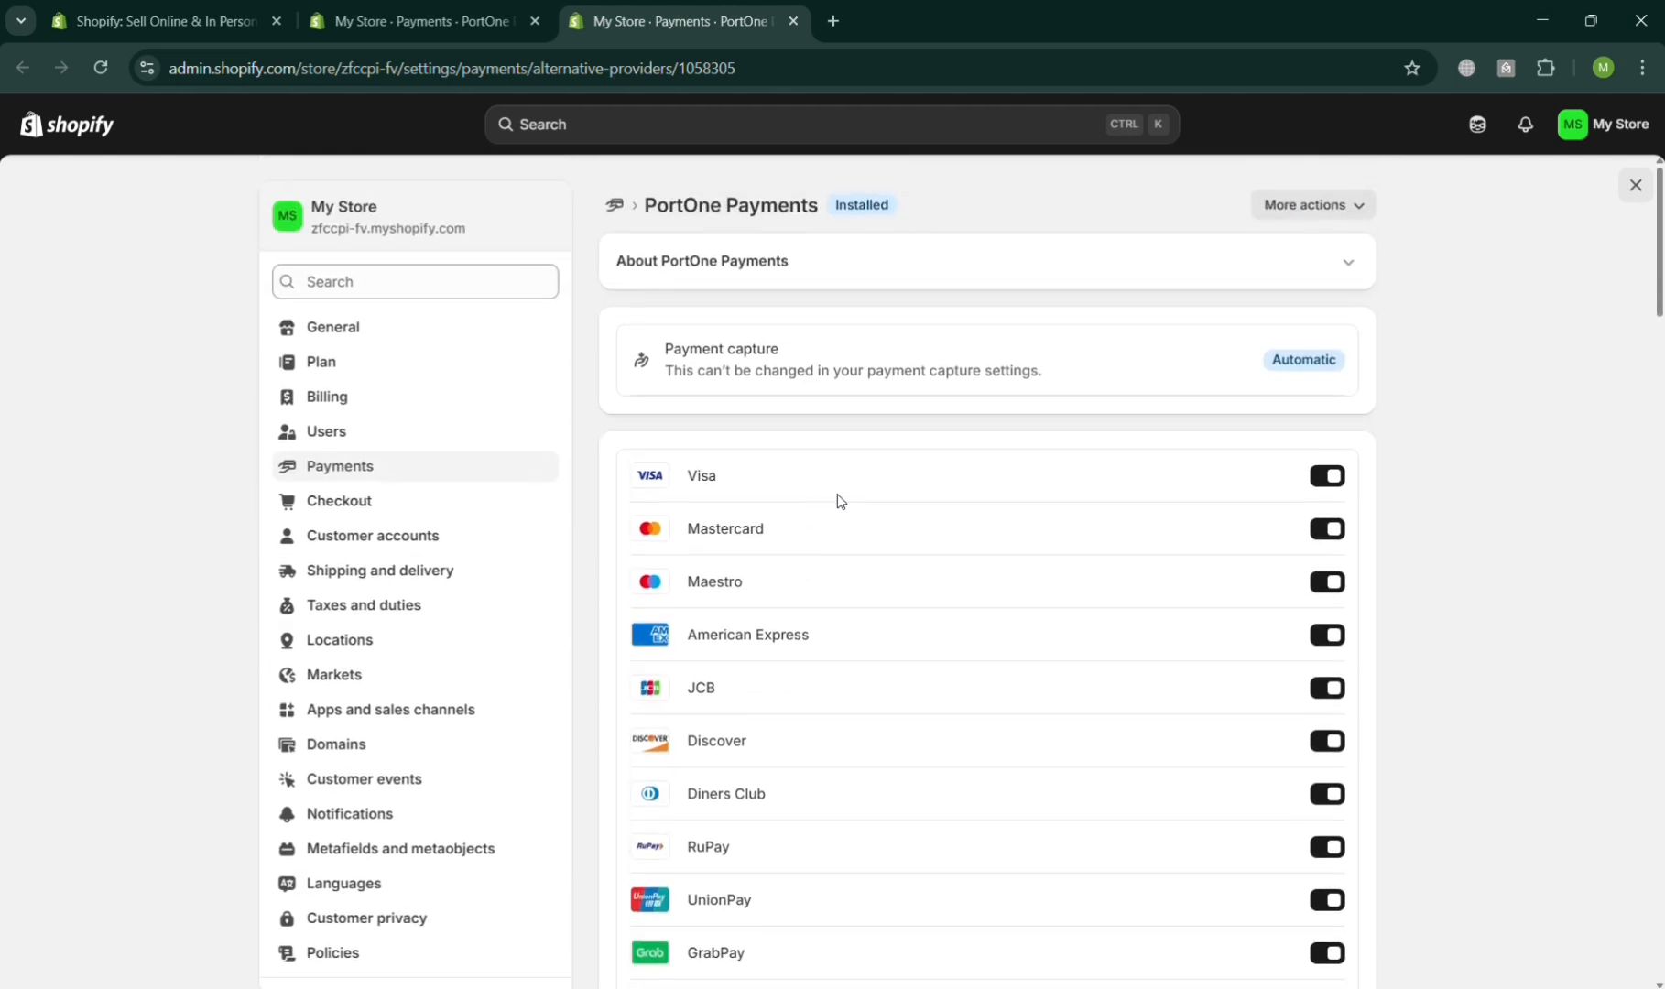
- Expand the About PortOne Payments section and switch on Test mode
click(1351, 267)
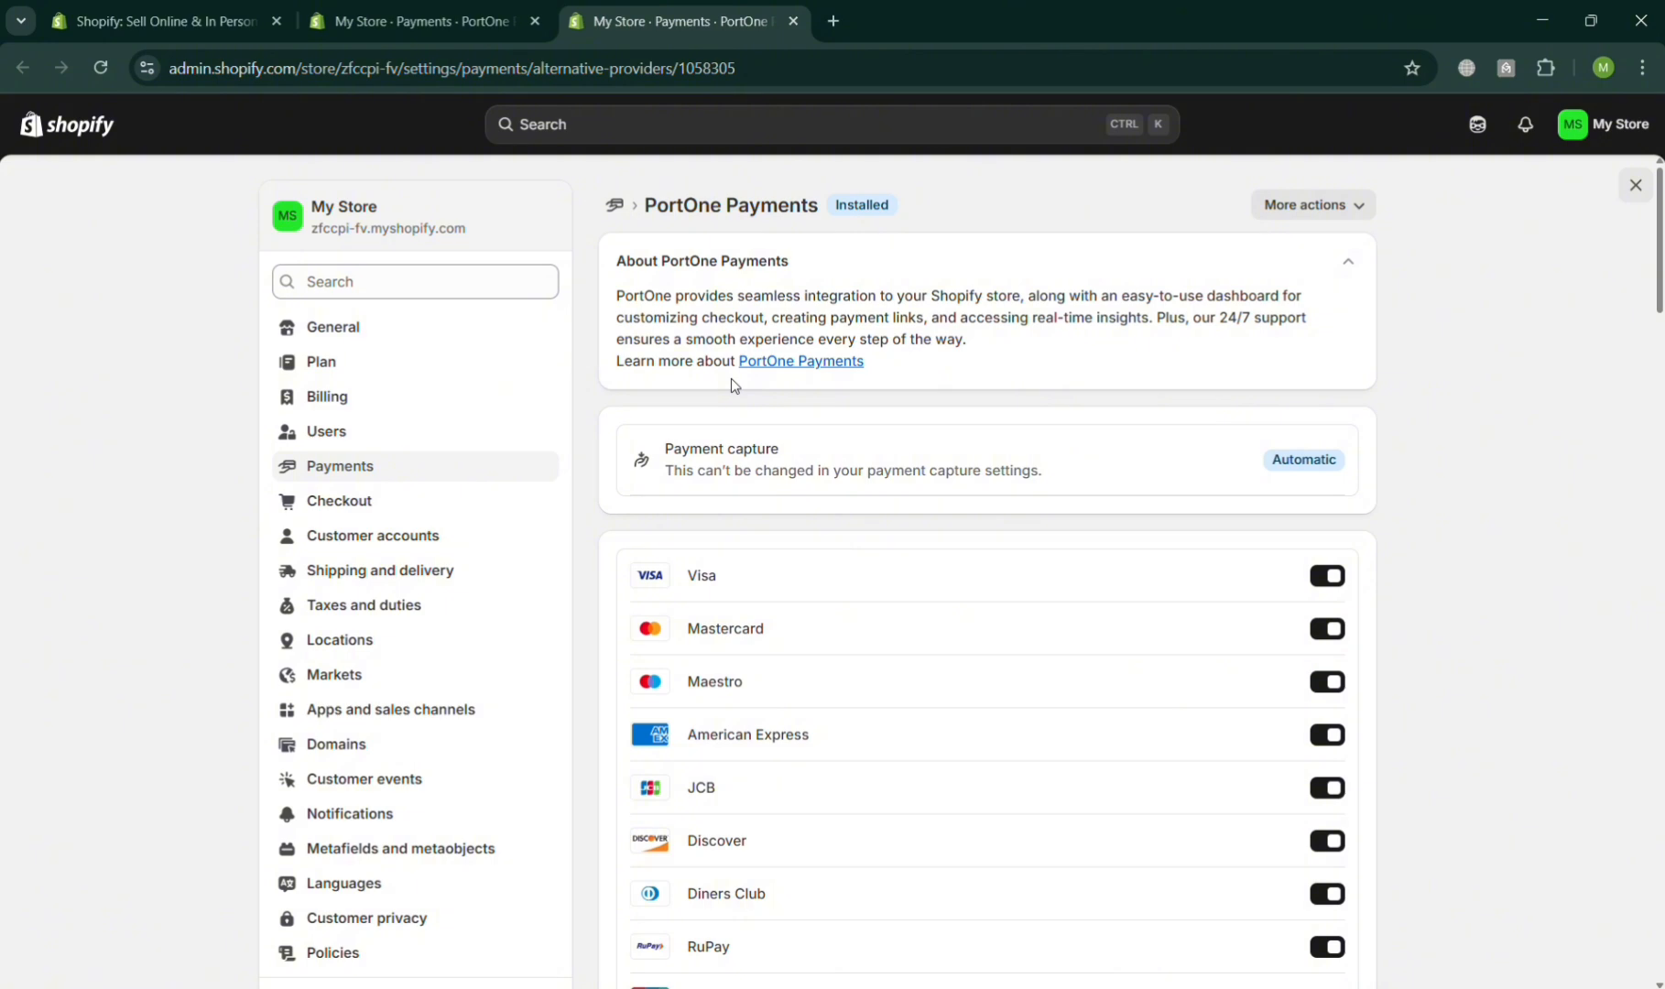
scroll(842, 747, down, 3)
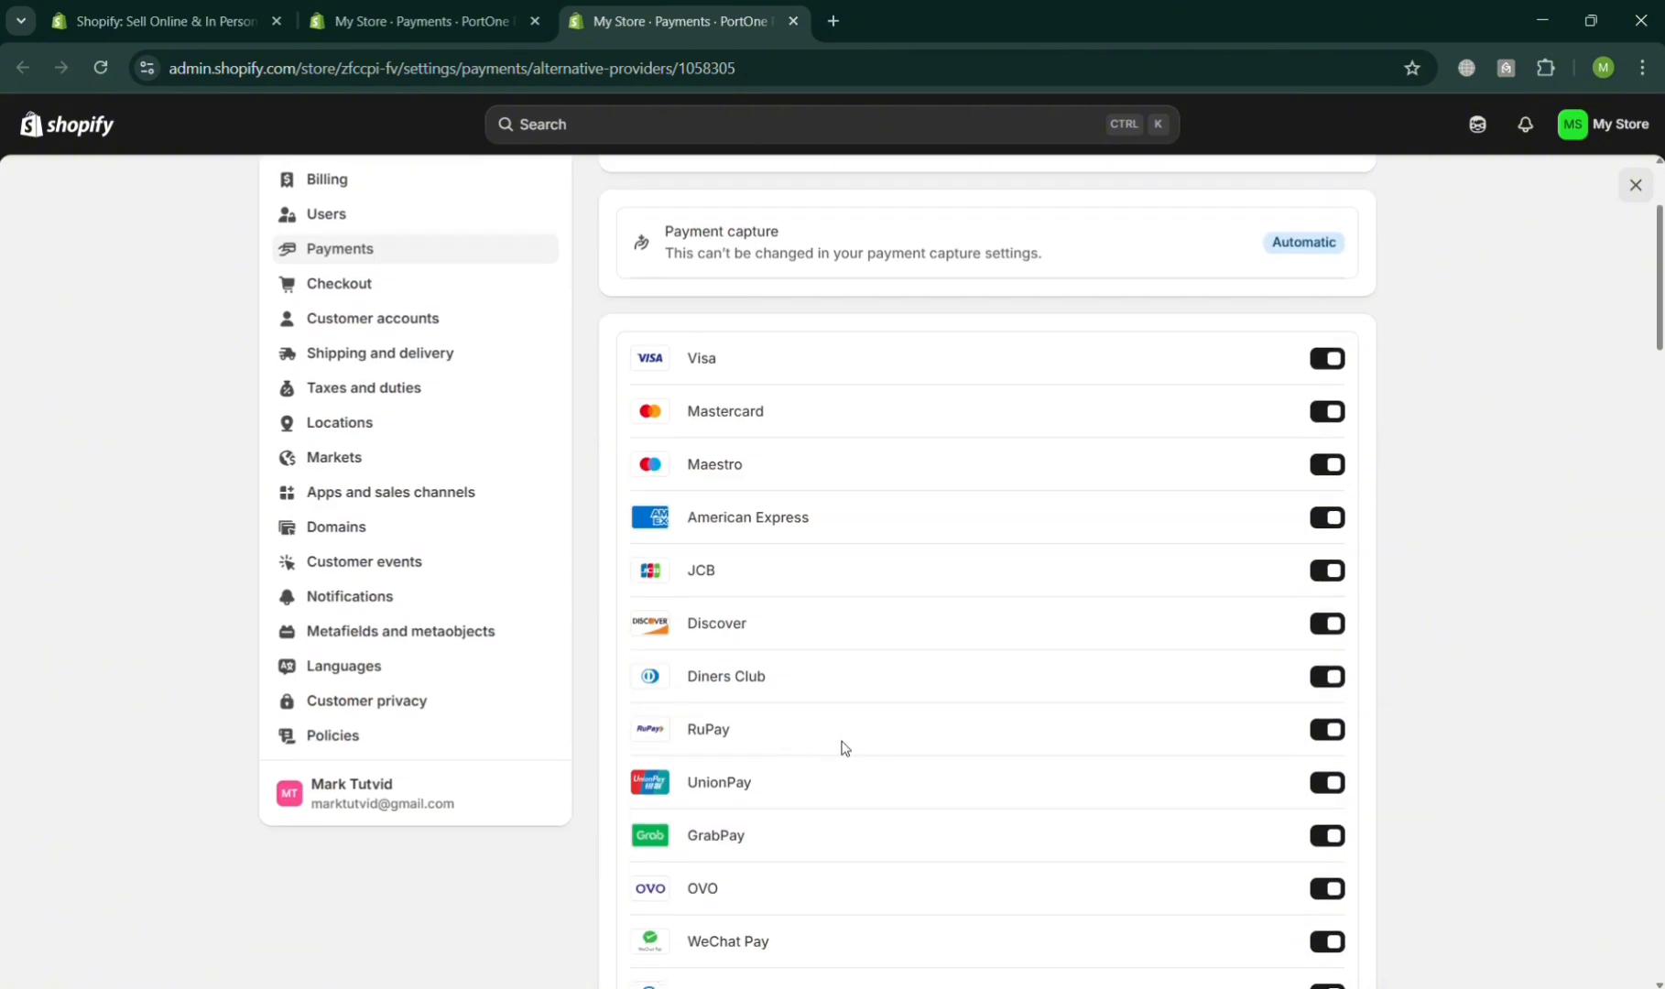
scroll(842, 747, down, 3)
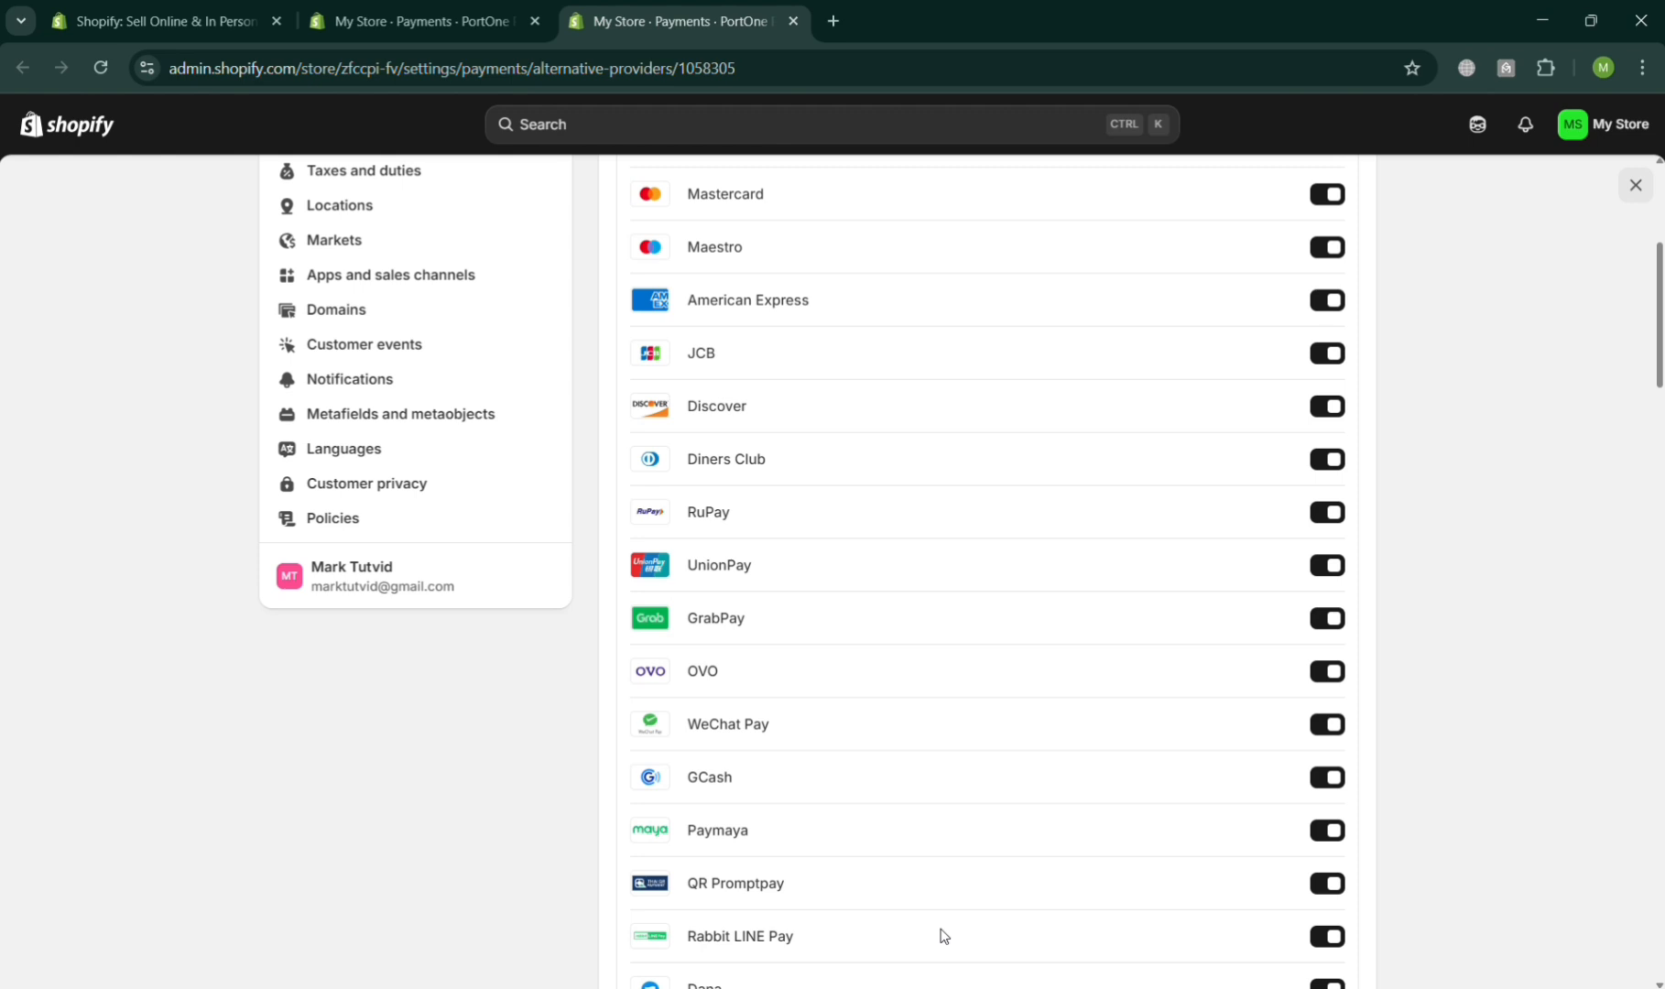
scroll(939, 596, down, 15)
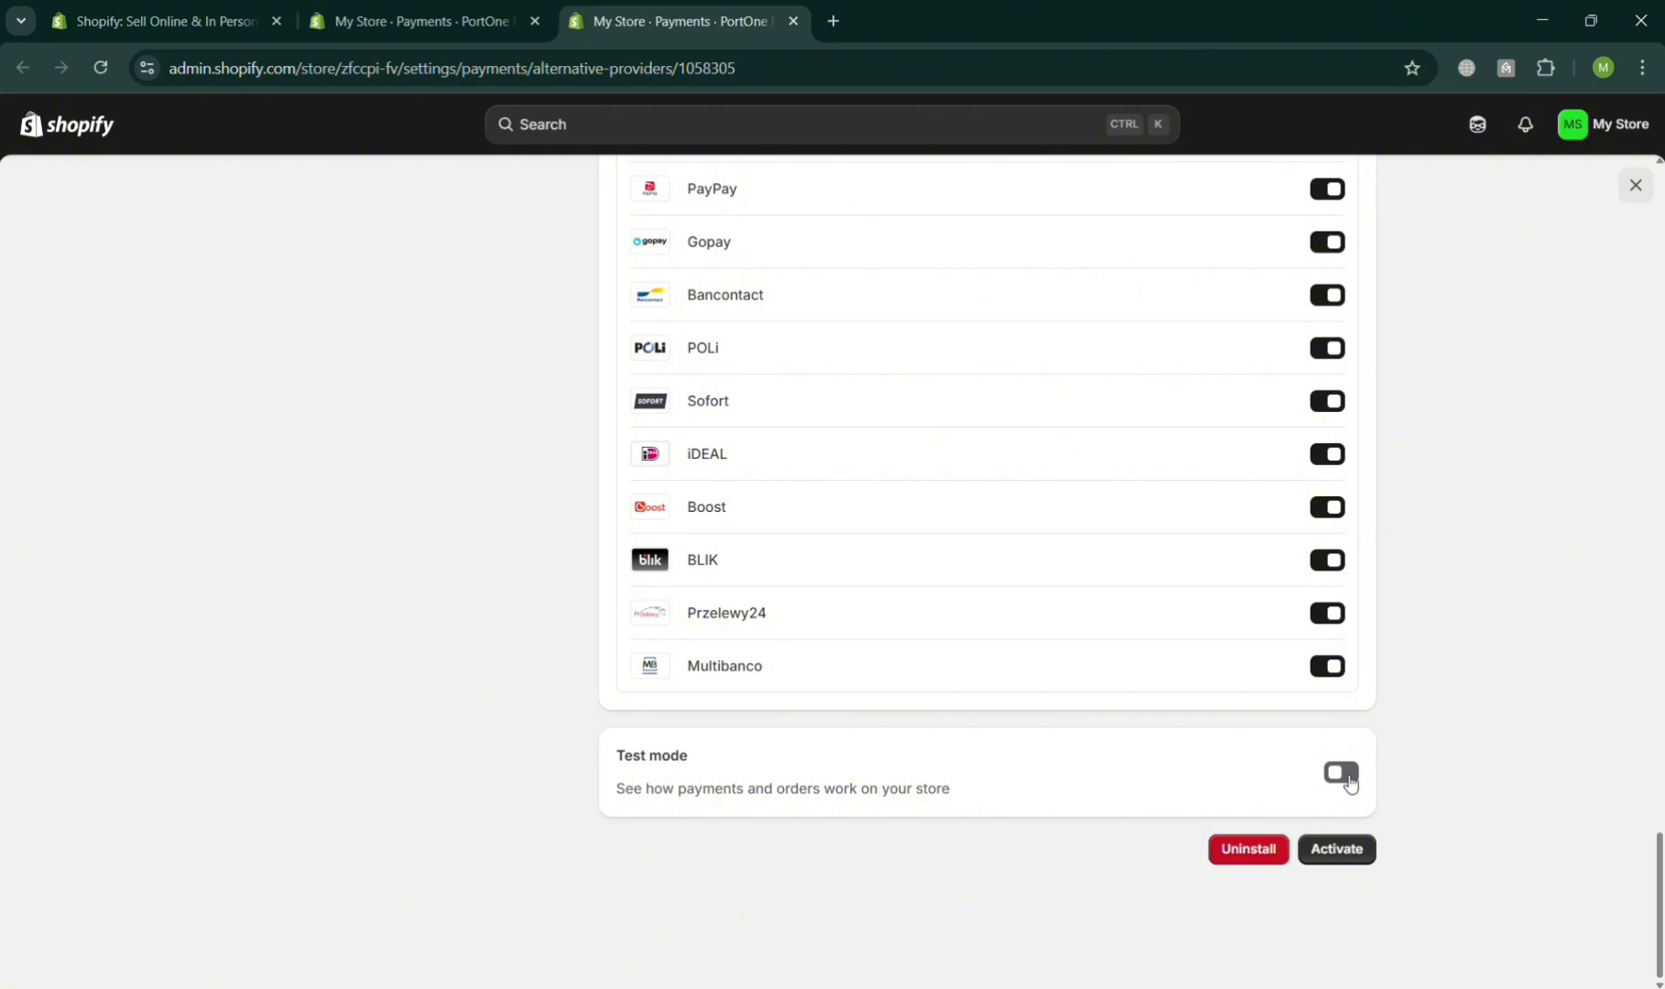
click(1341, 774)
scroll(168, 412, up, 12)
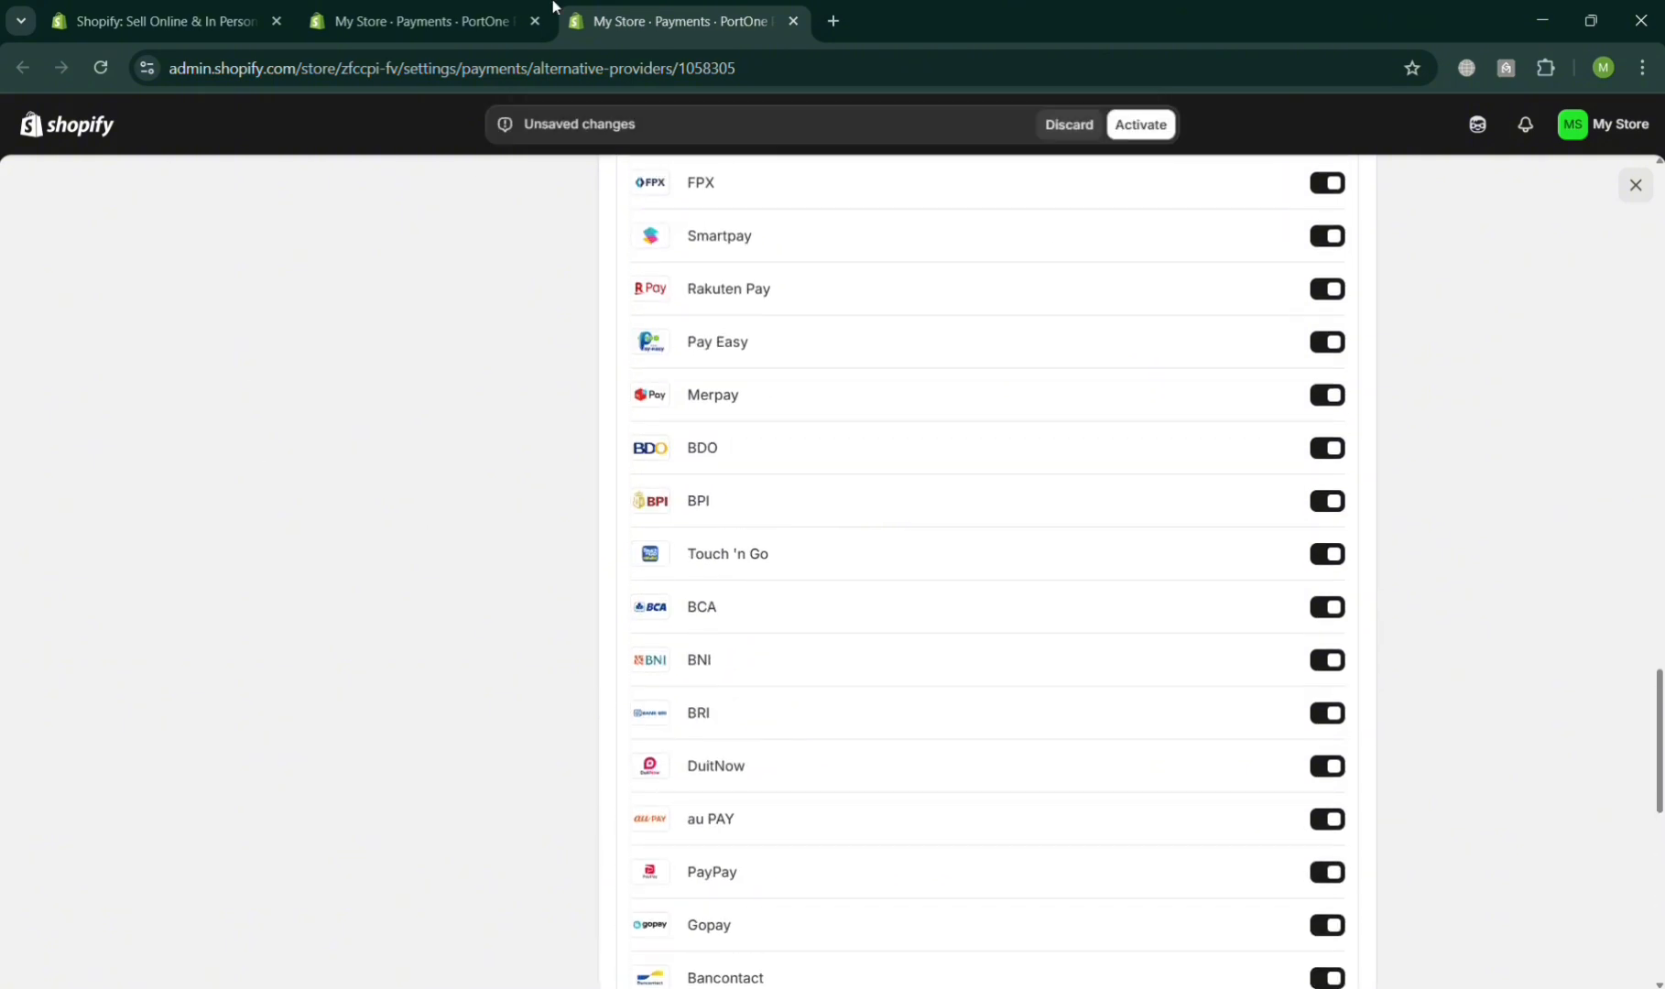
- Close the payment settings in the other tab and open the online store
click(425, 21)
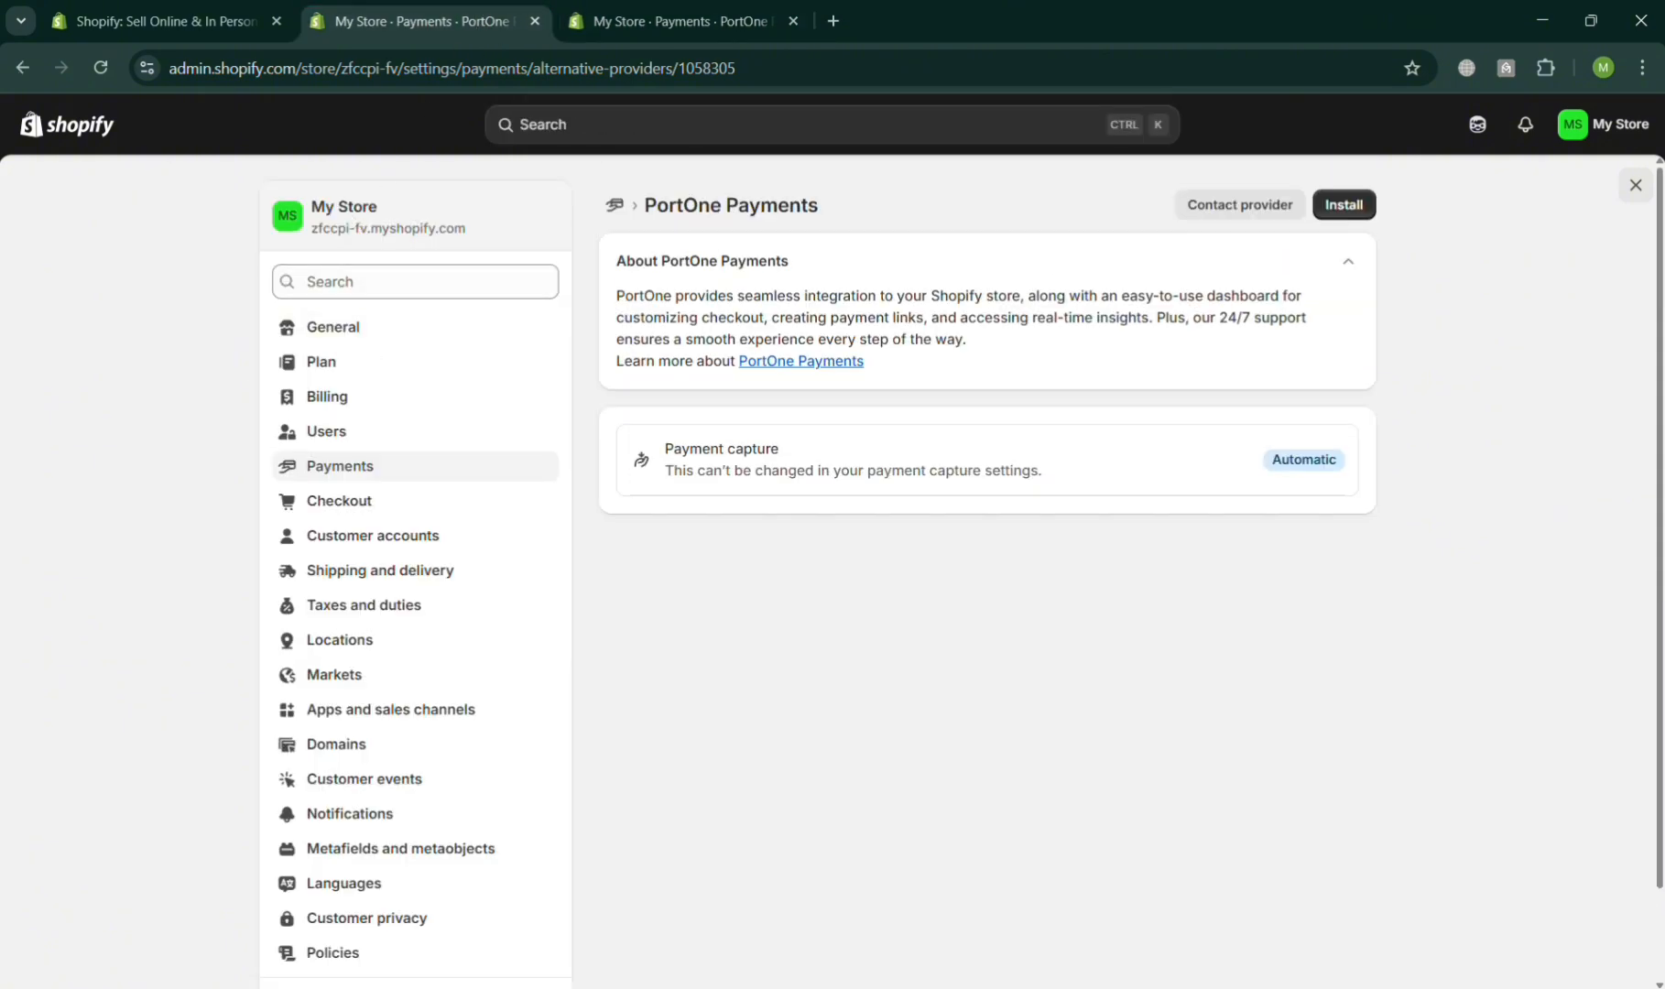
click(1636, 185)
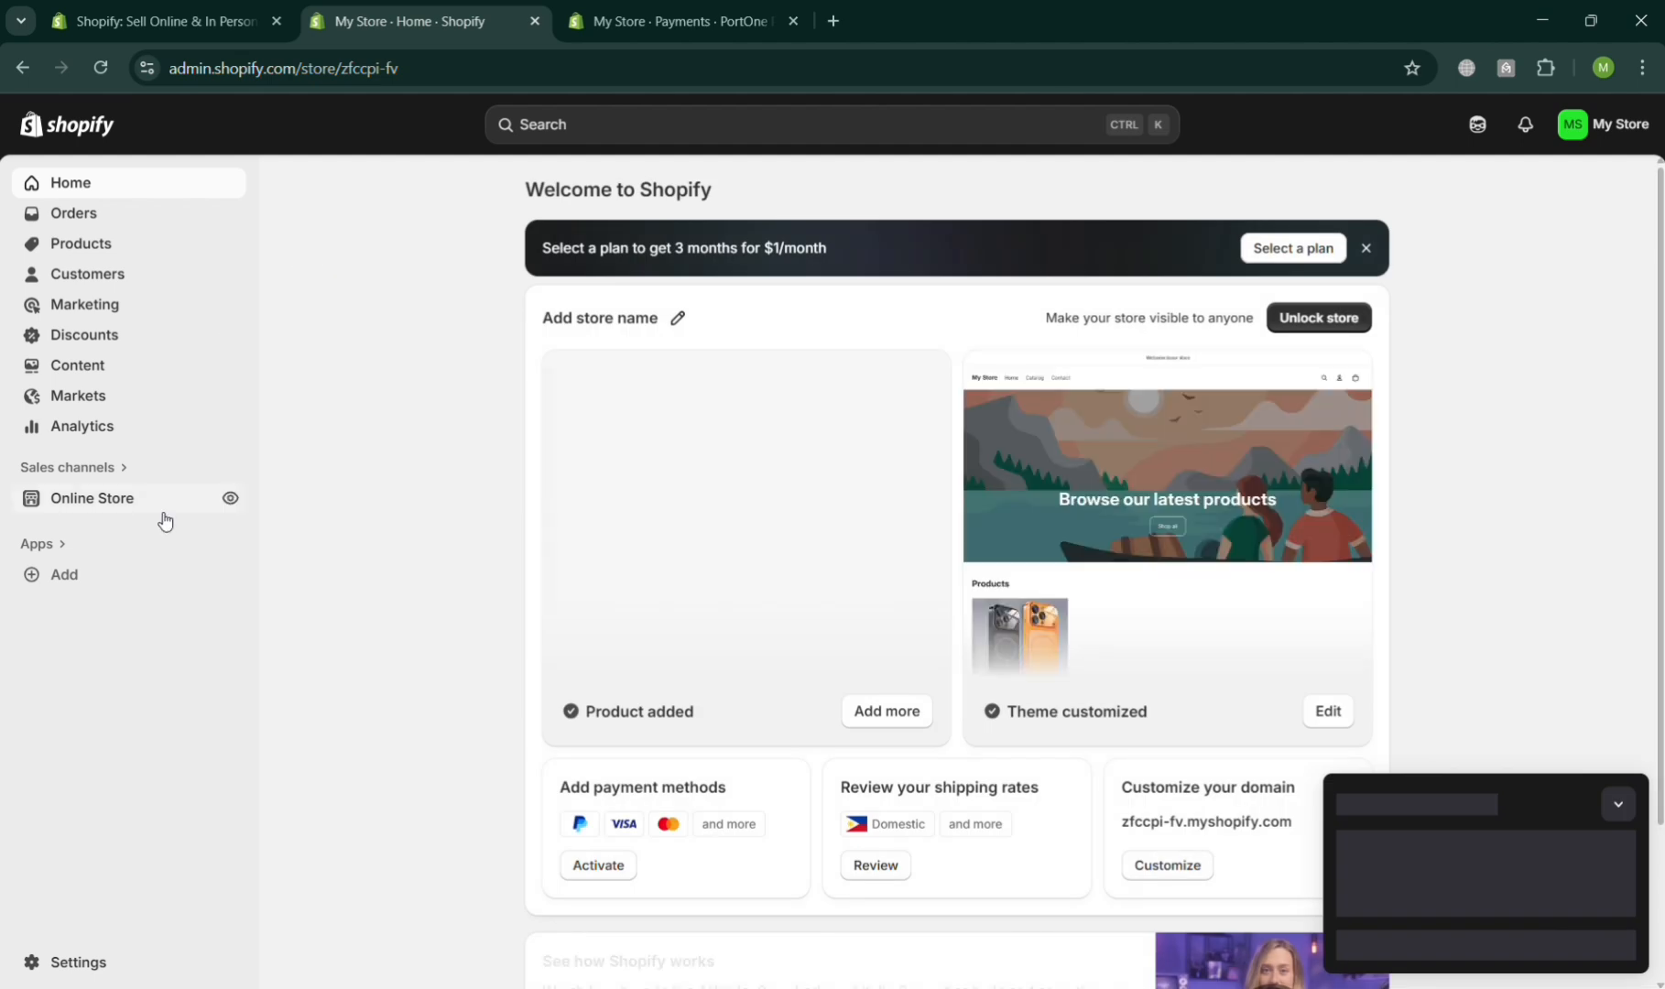
click(231, 500)
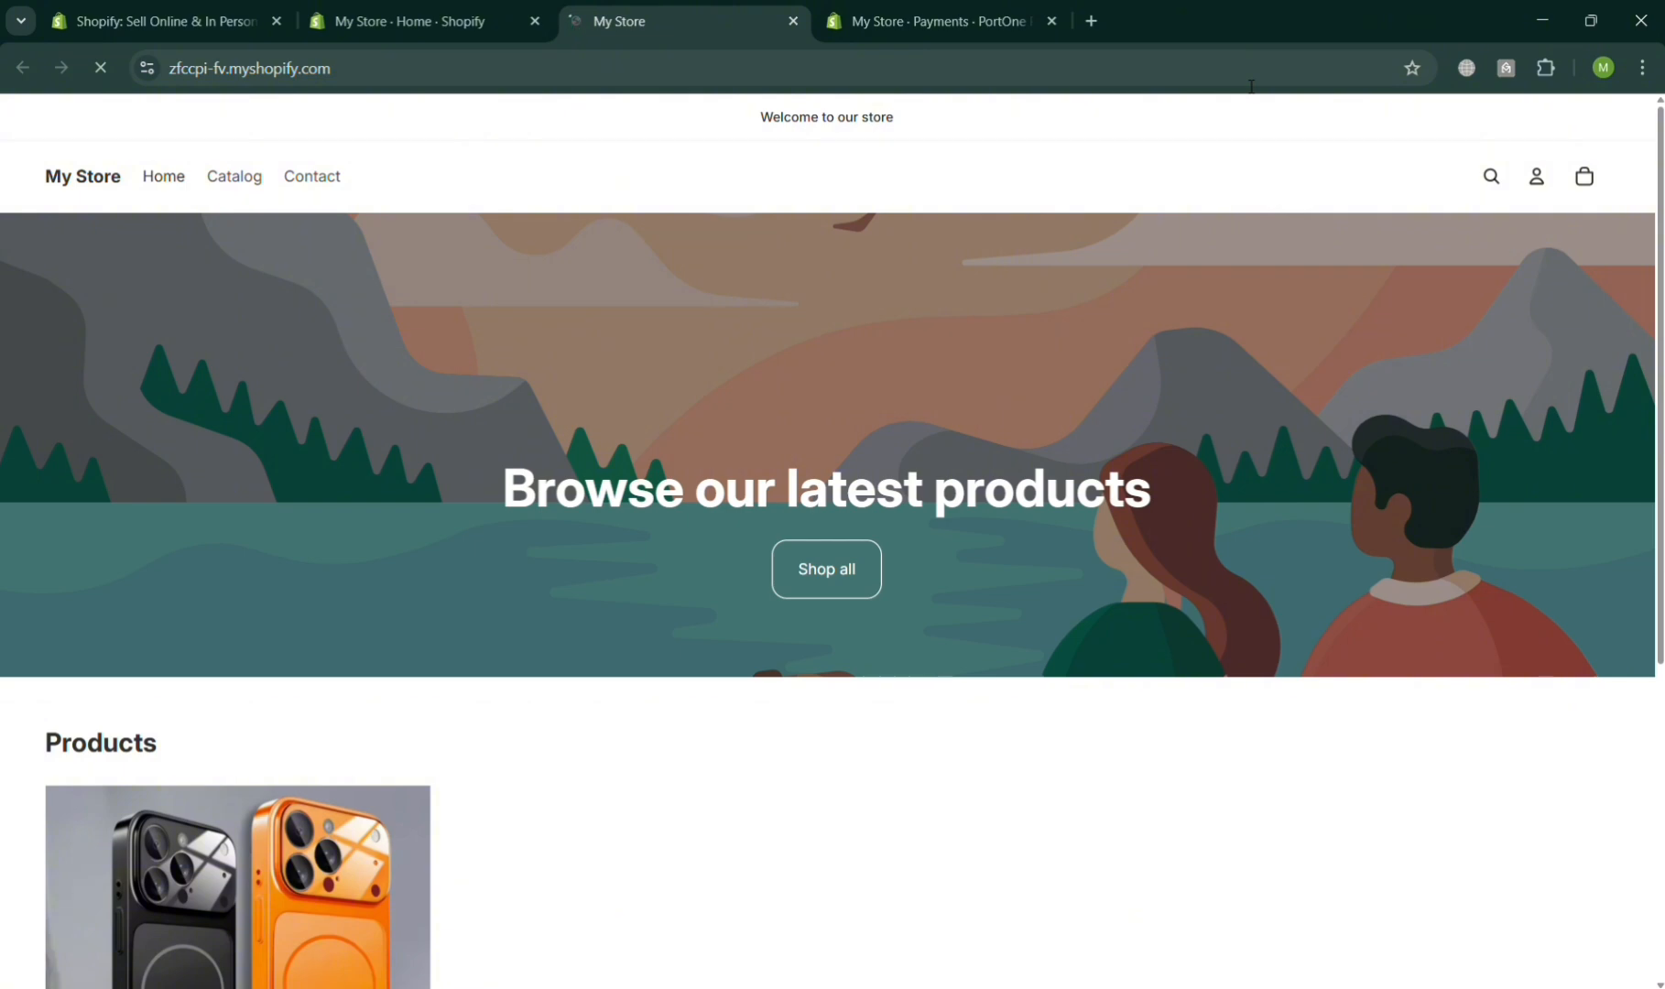
- Open the IPHONE 17 CASES product, try More payment options, and return to the store
scroll(829, 673, down, 4)
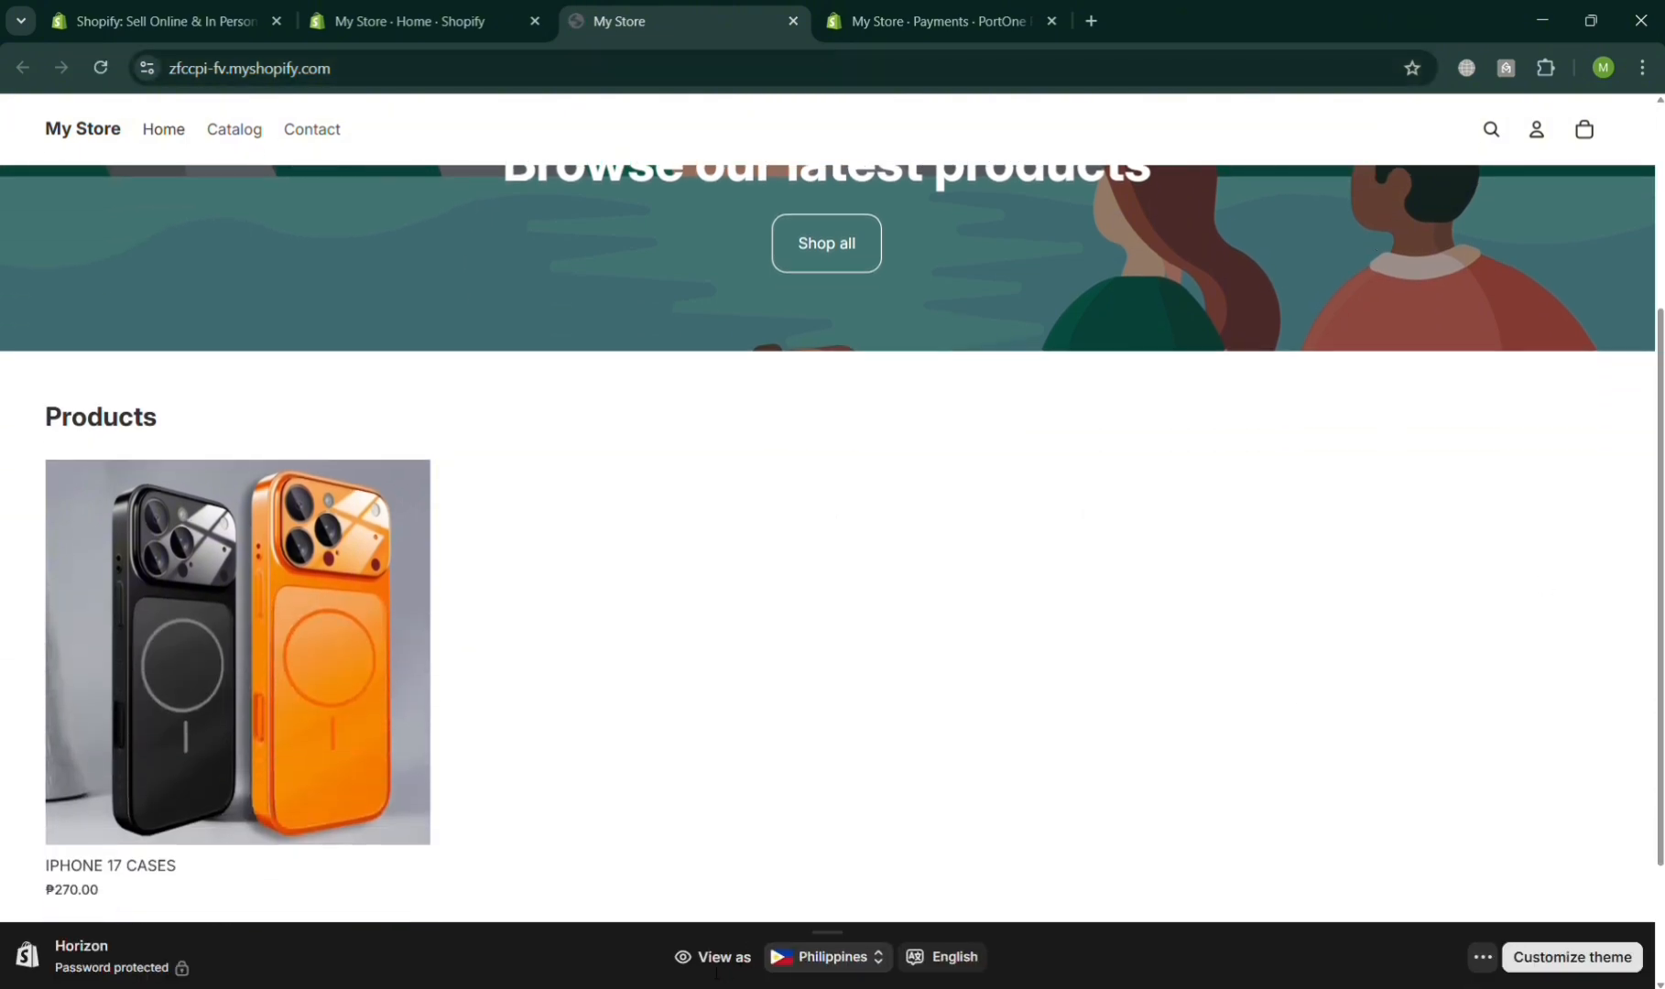
click(235, 625)
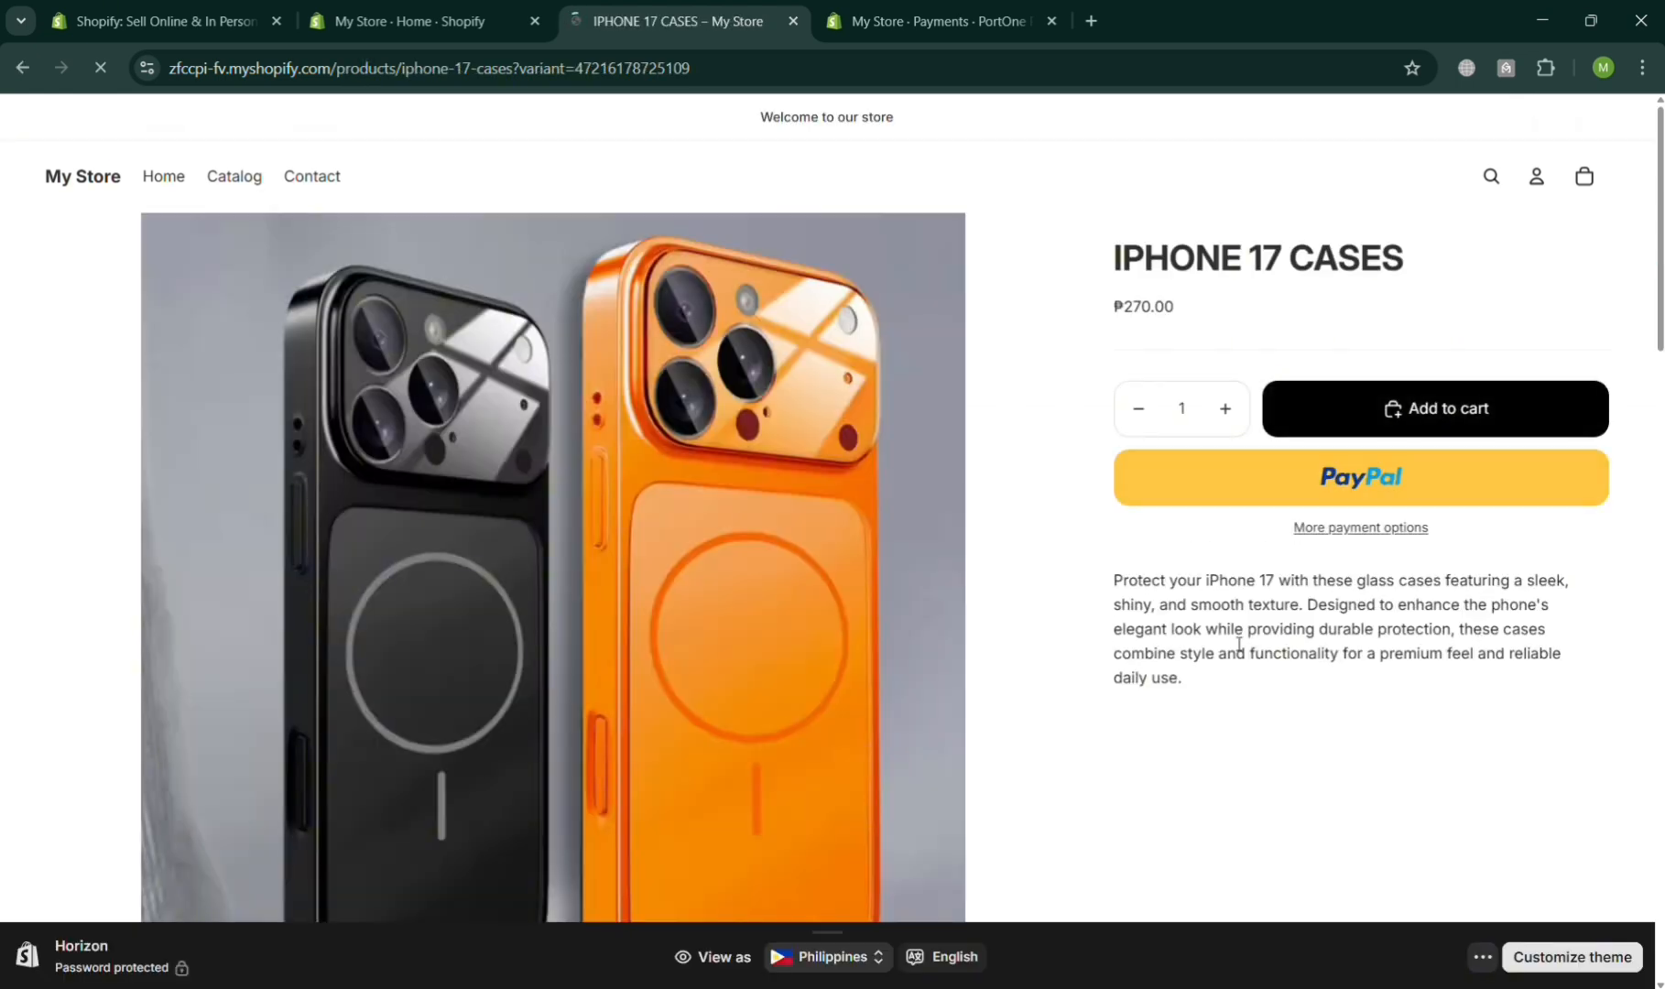
scroll(1374, 490, down, 2)
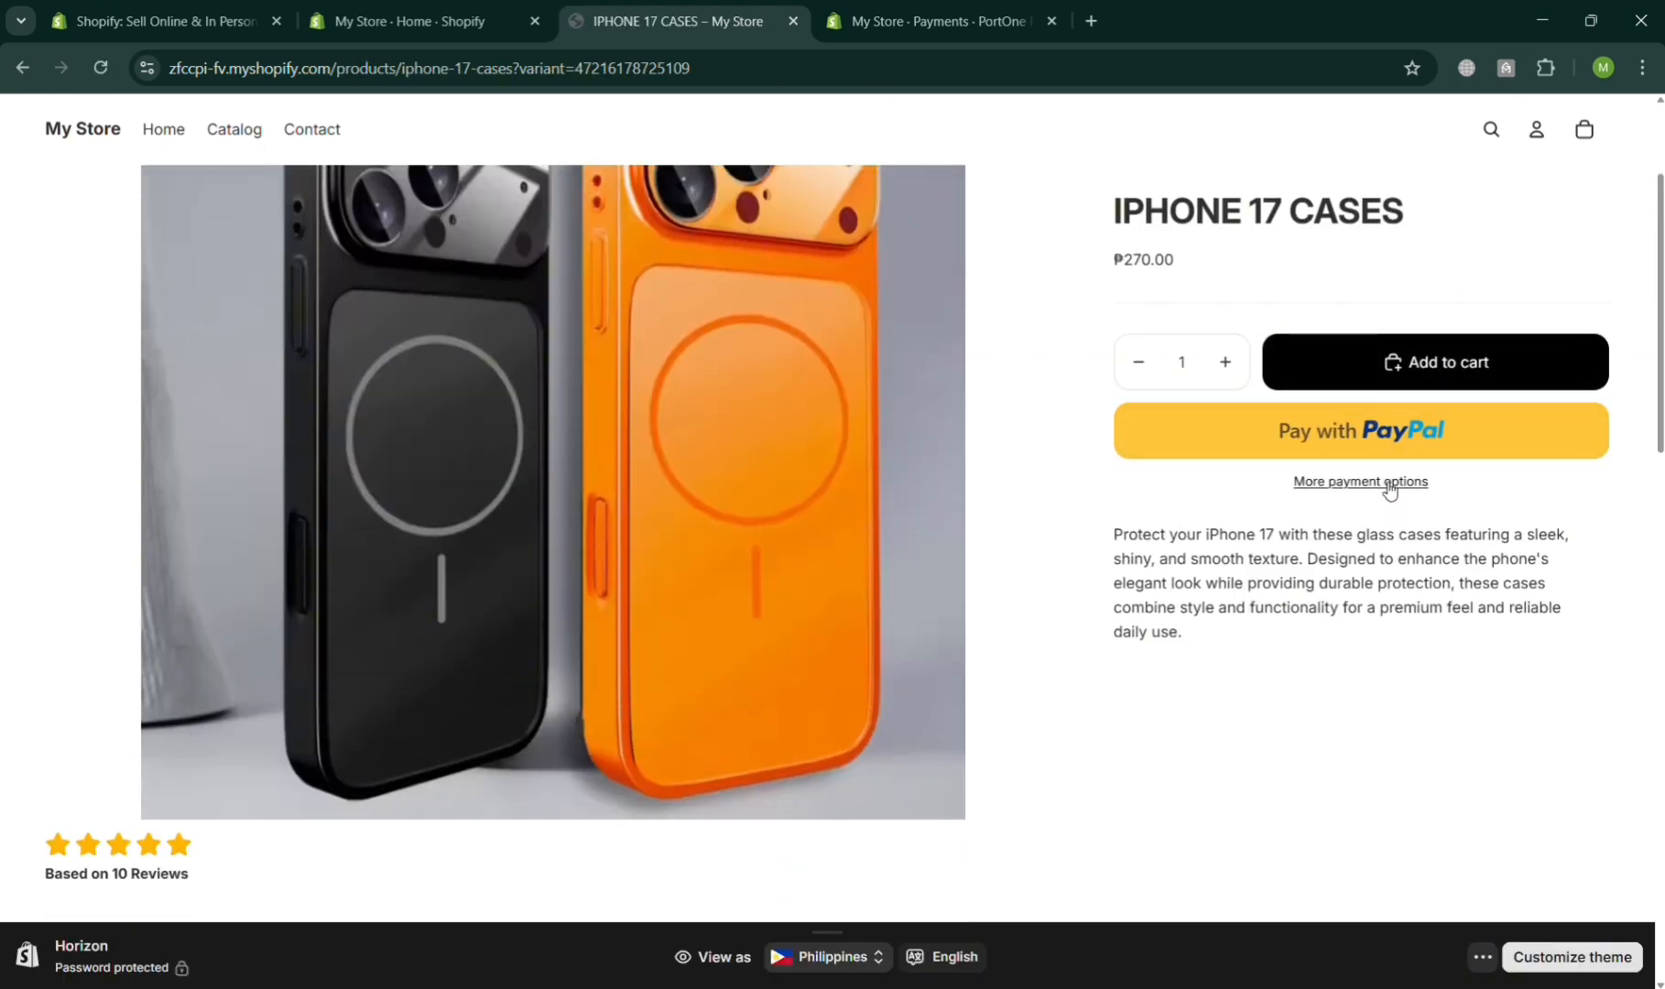
click(1376, 485)
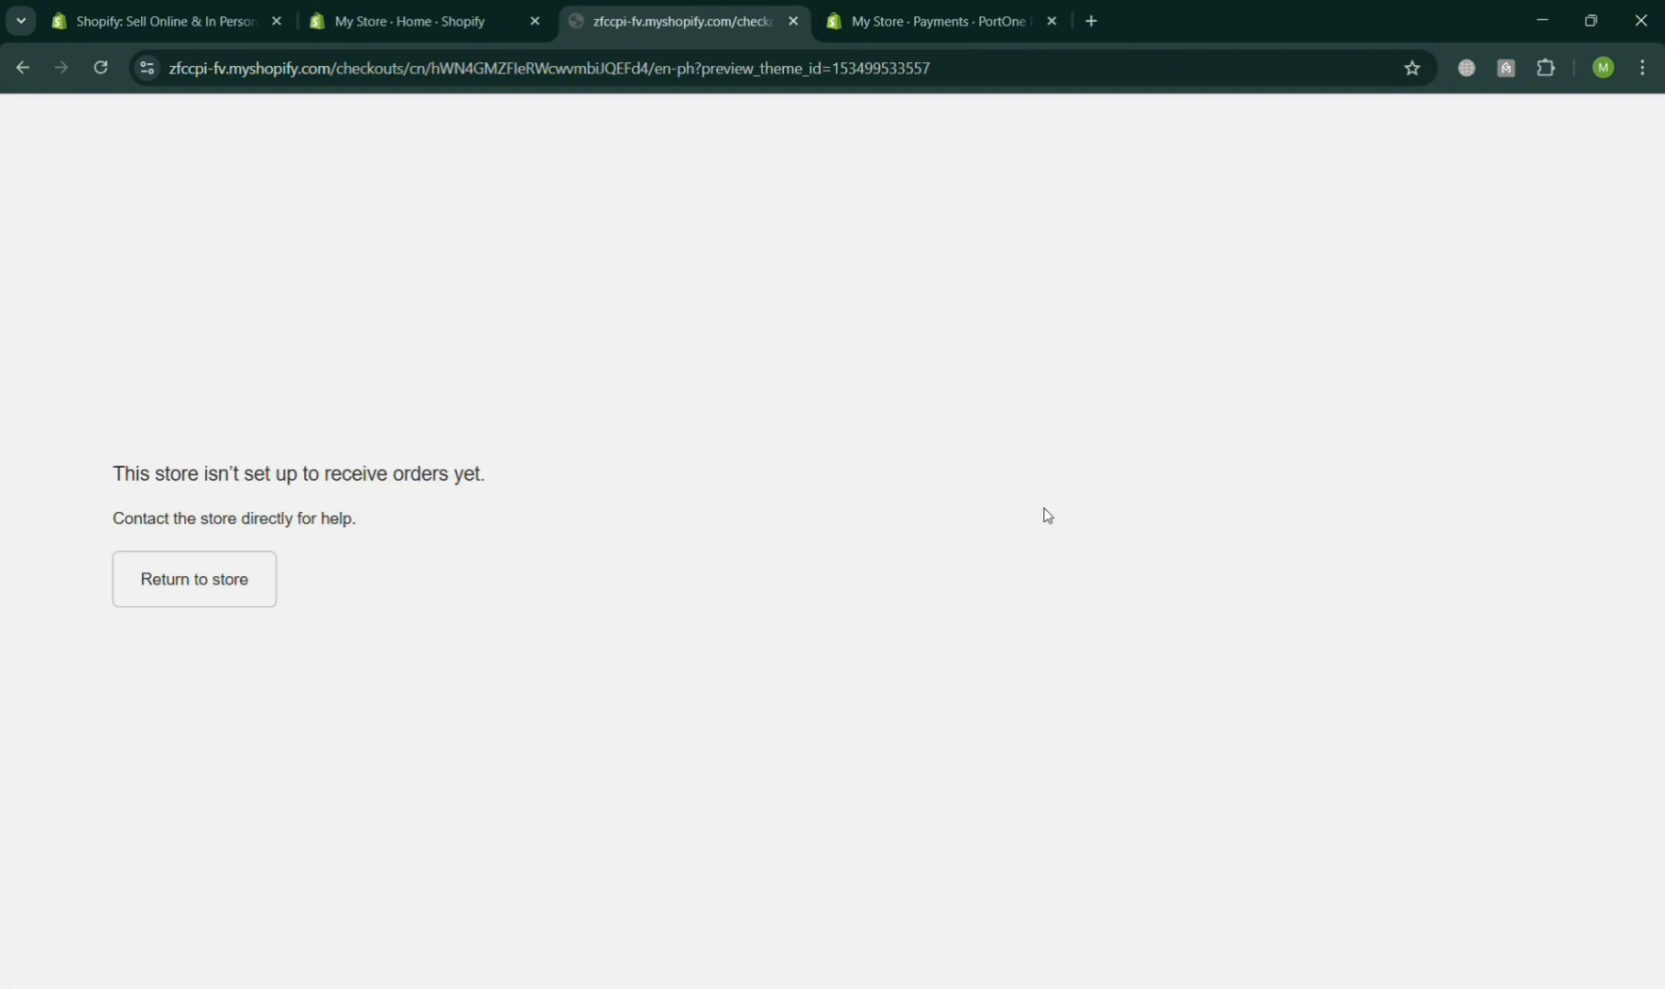
click(215, 586)
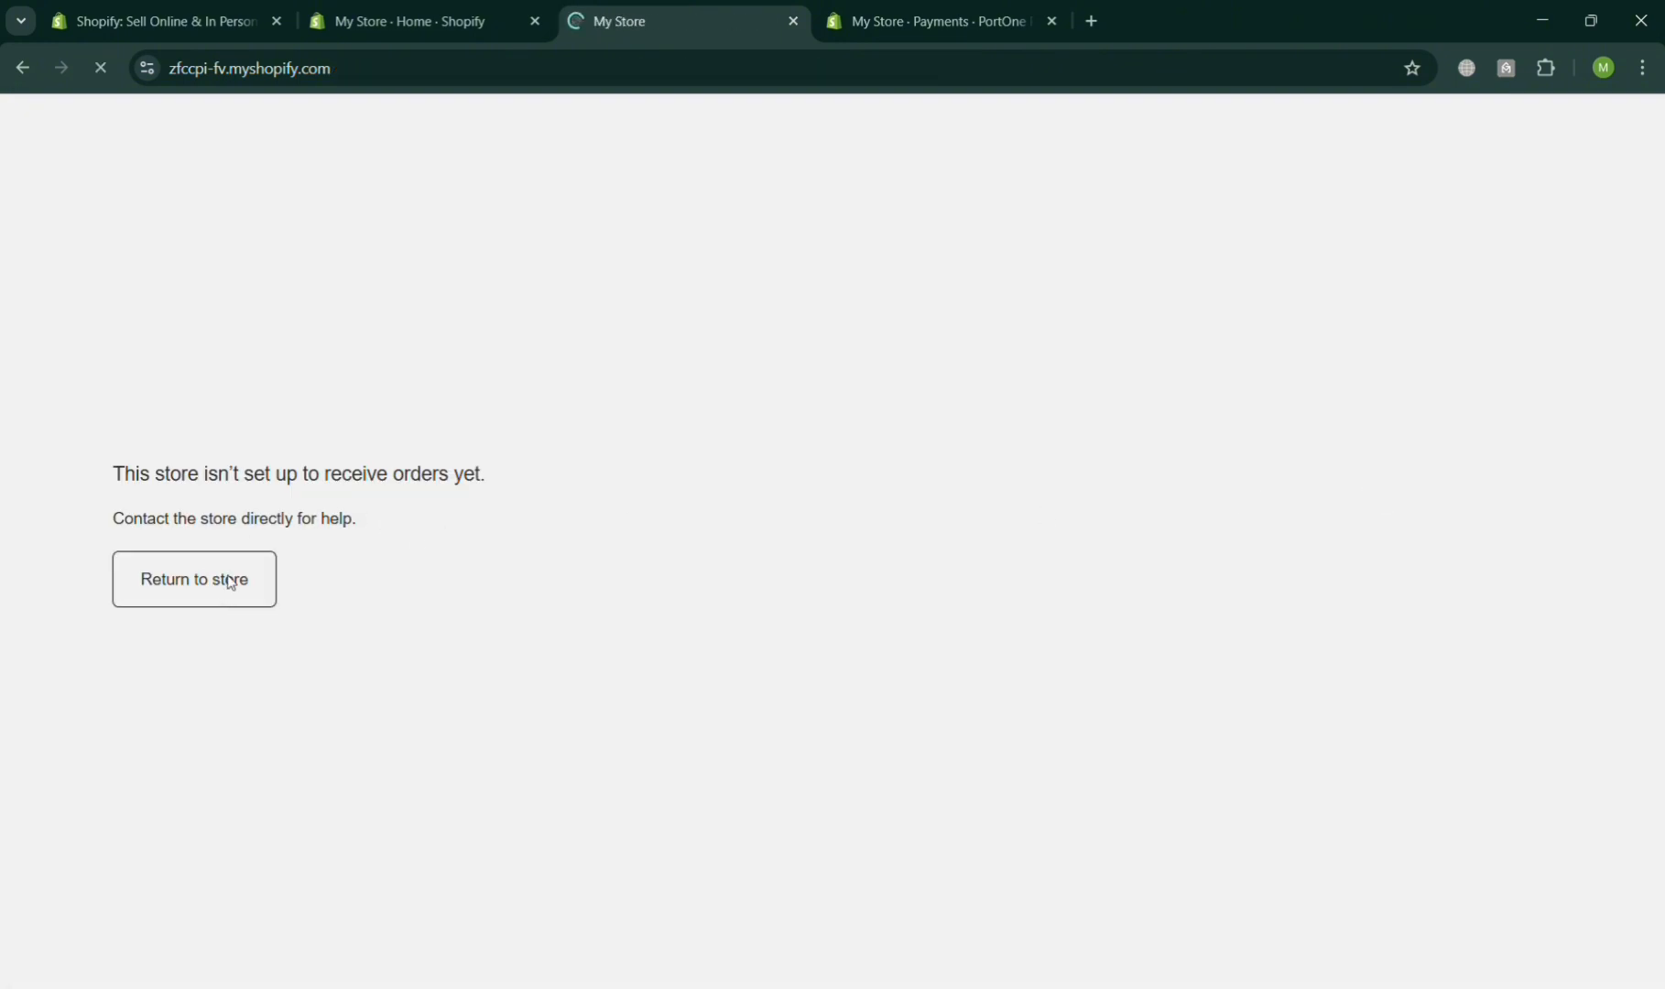
- Preview the Horizon theme from the Online Store themes page and close the extra preview tab
scroll(1023, 866, down, 5)
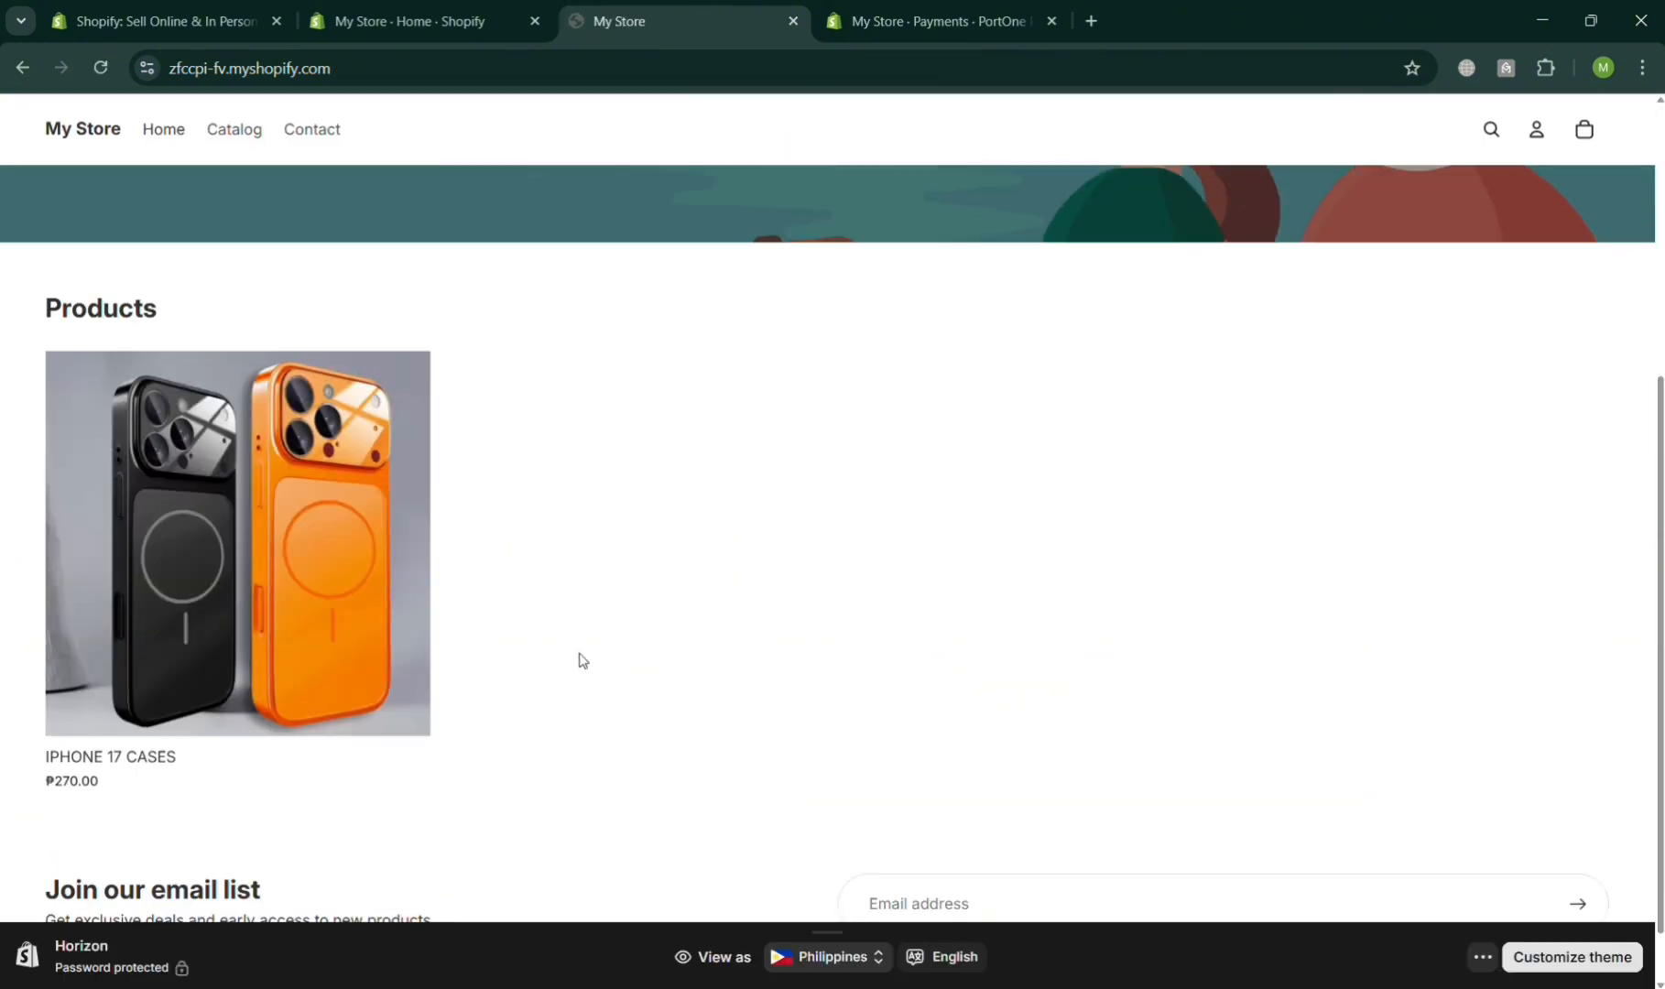
click(1483, 957)
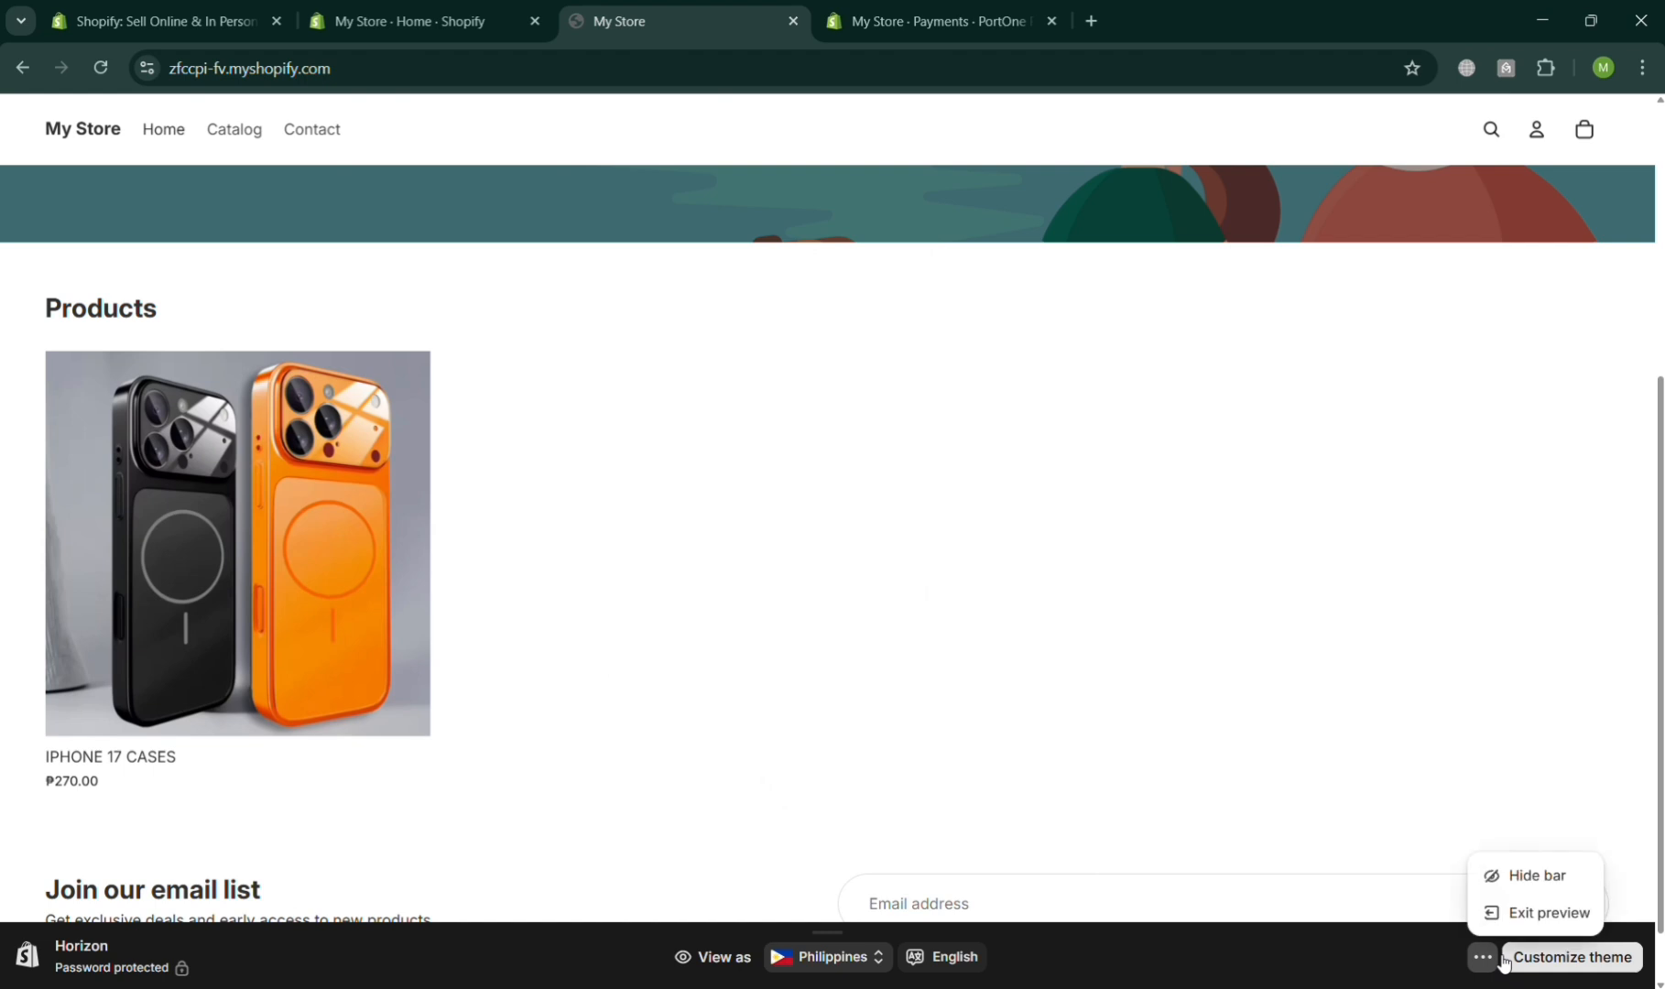
click(404, 7)
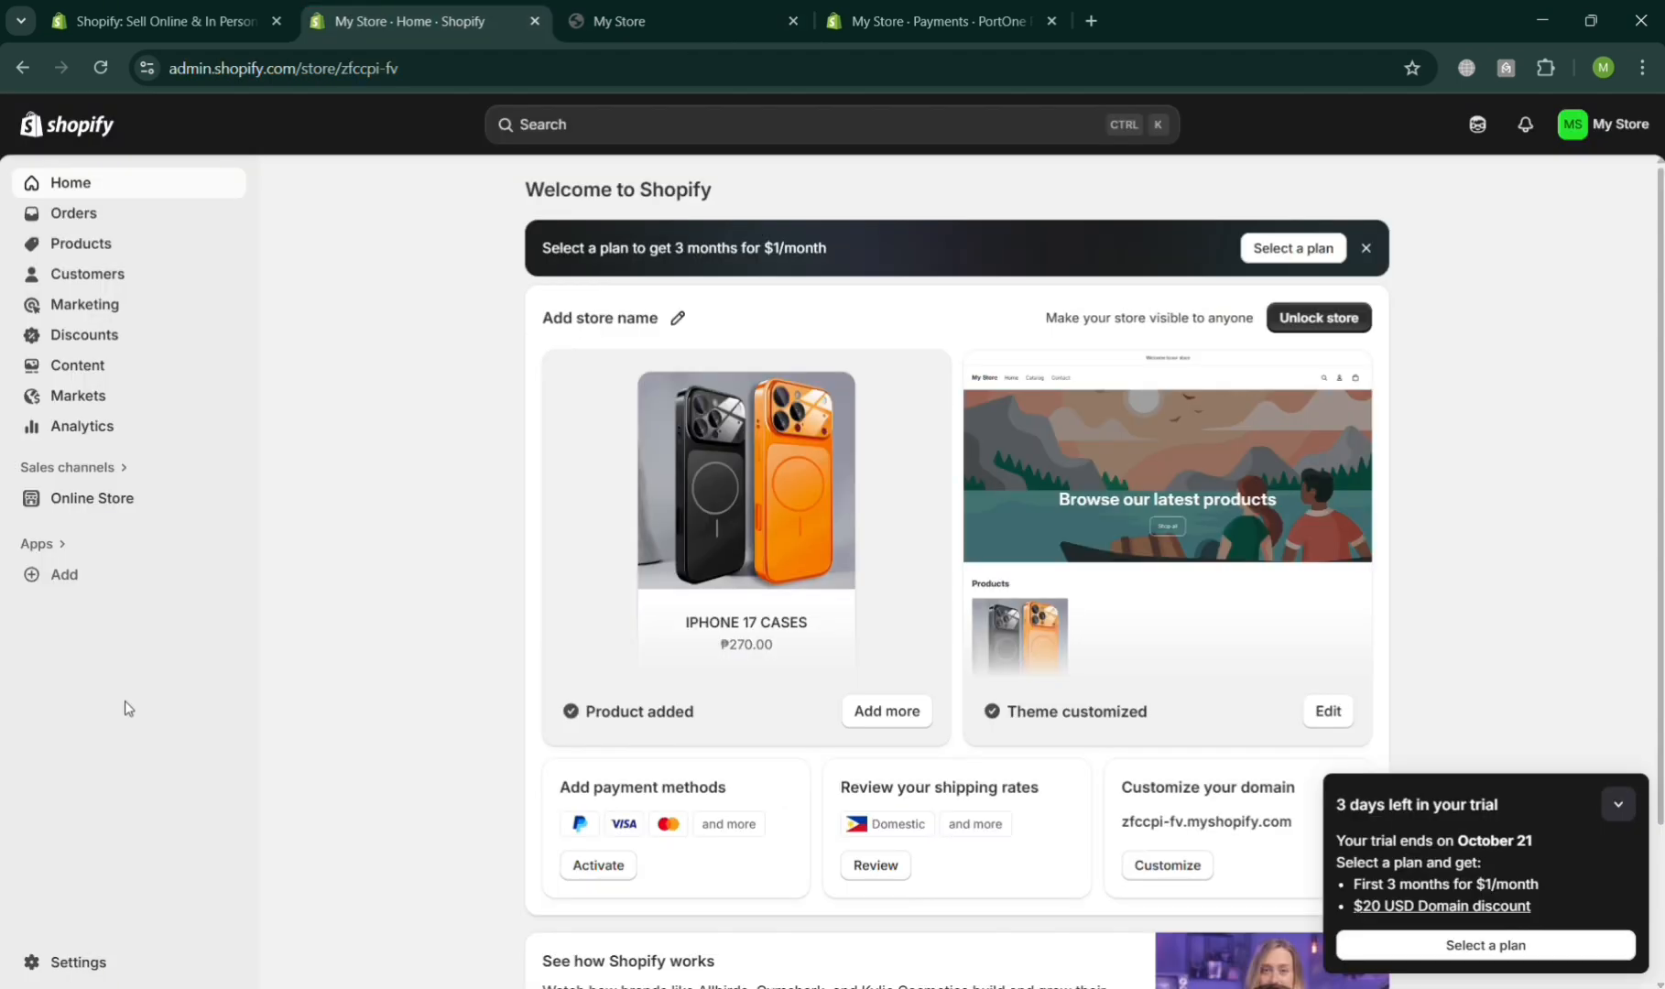
click(126, 507)
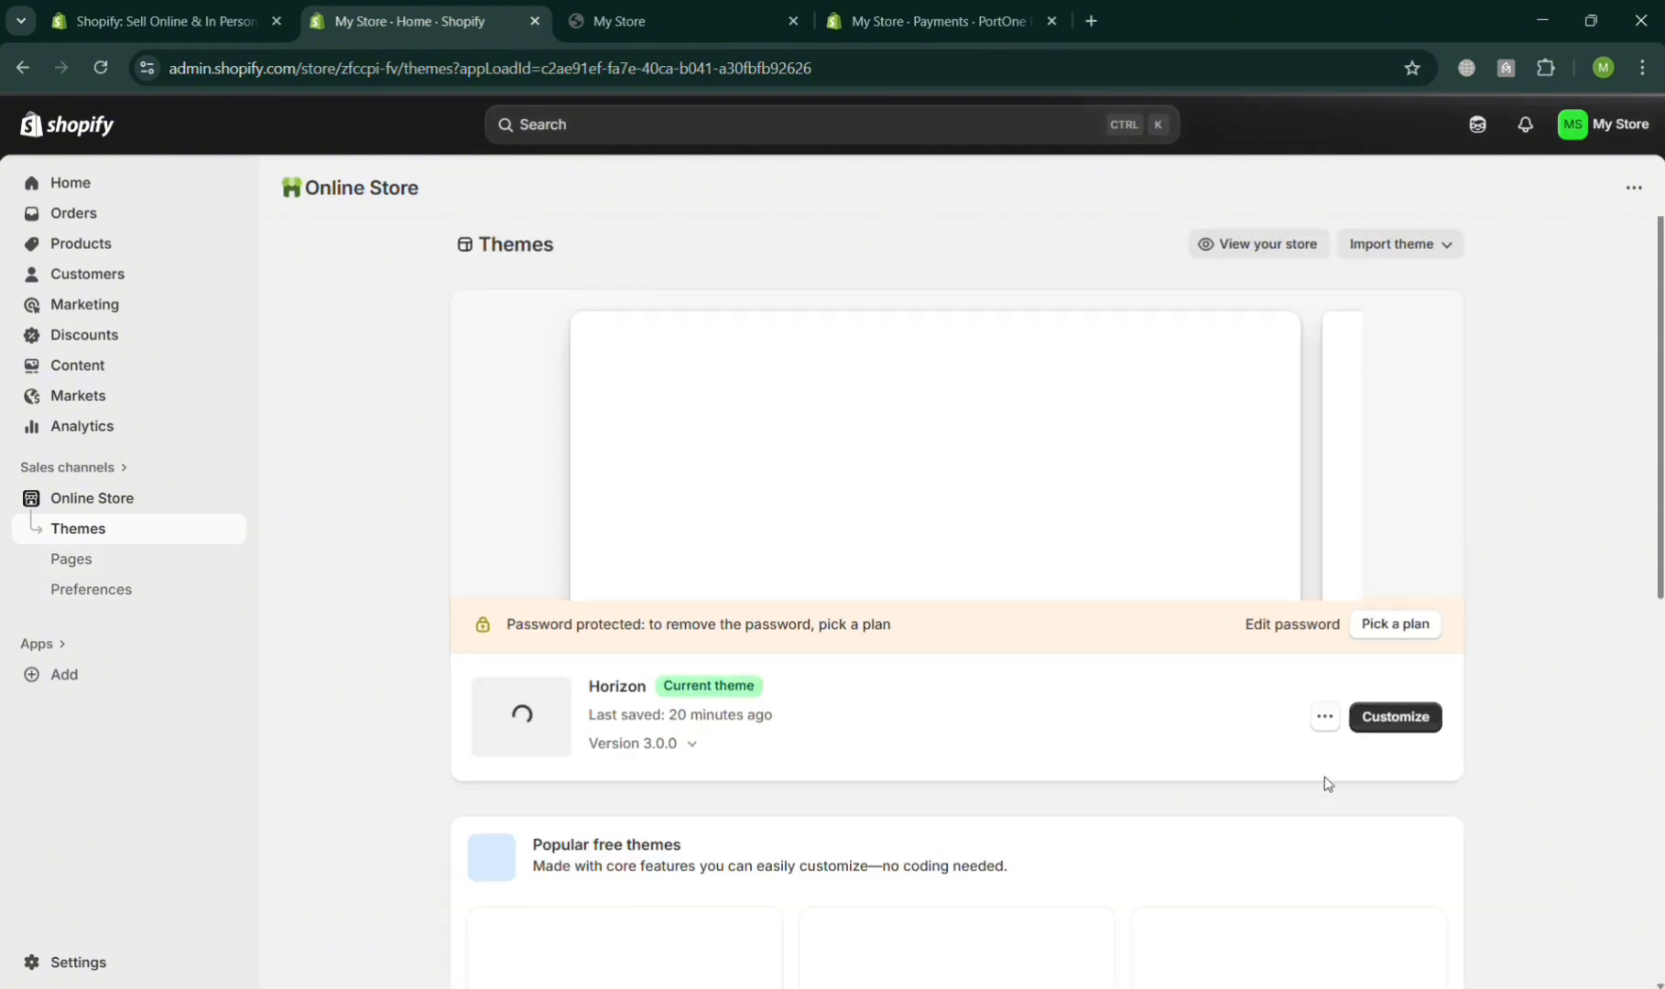
click(1326, 718)
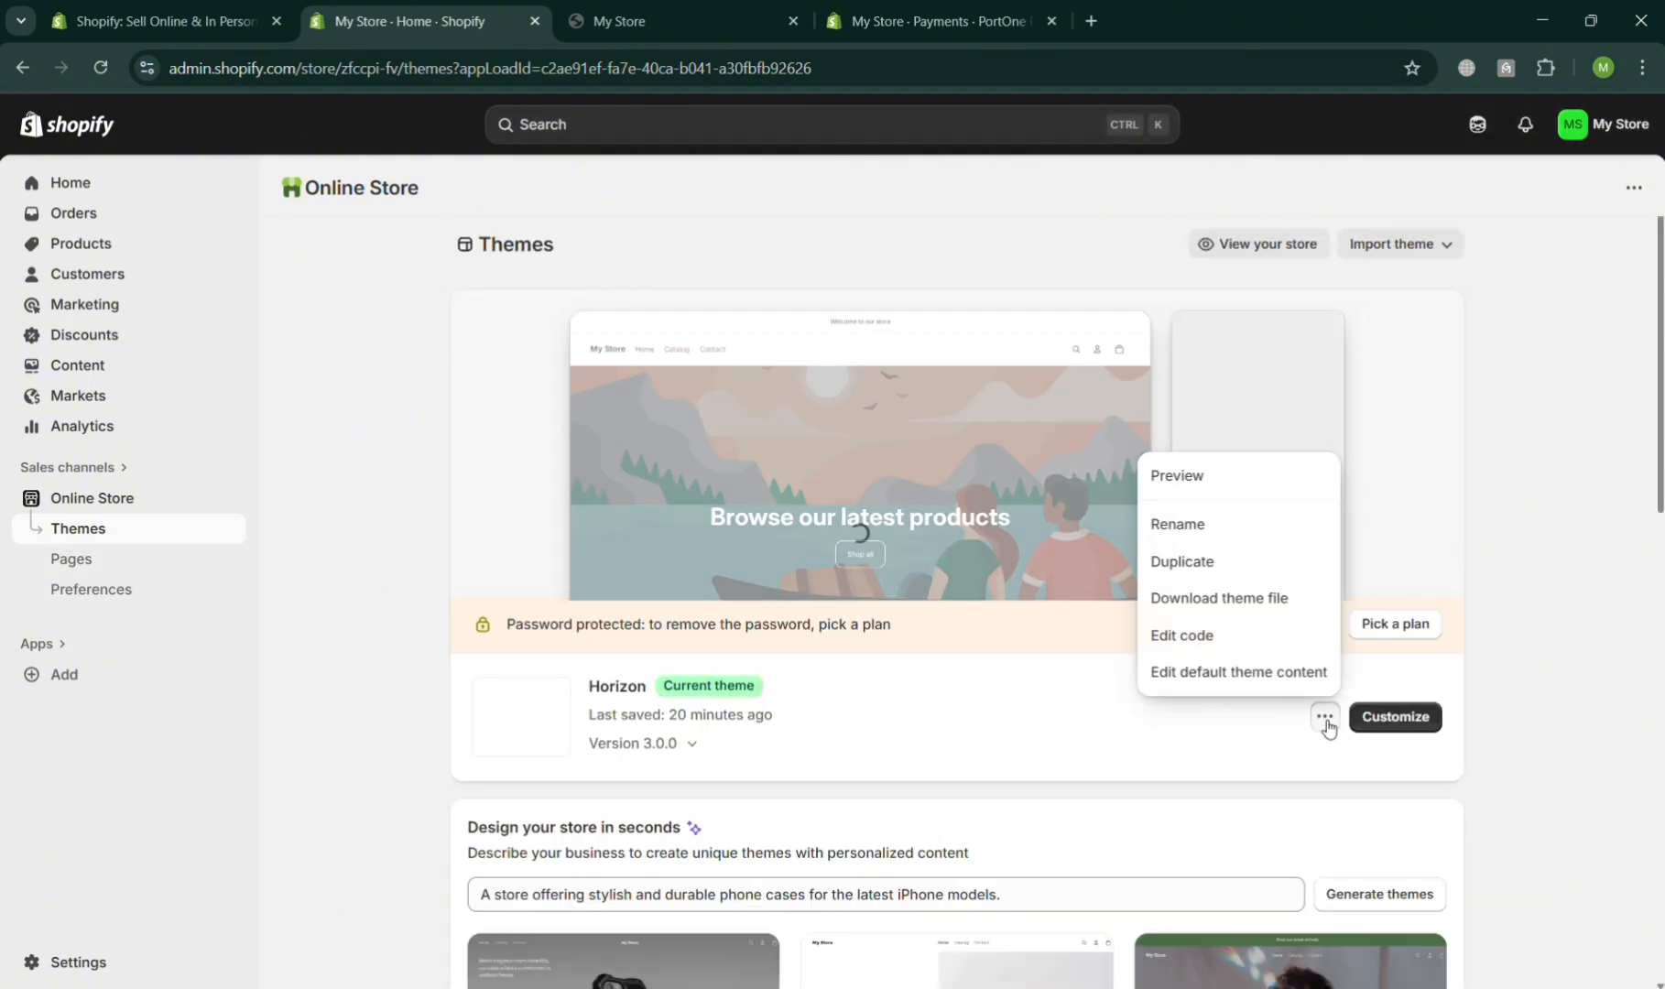
click(1233, 480)
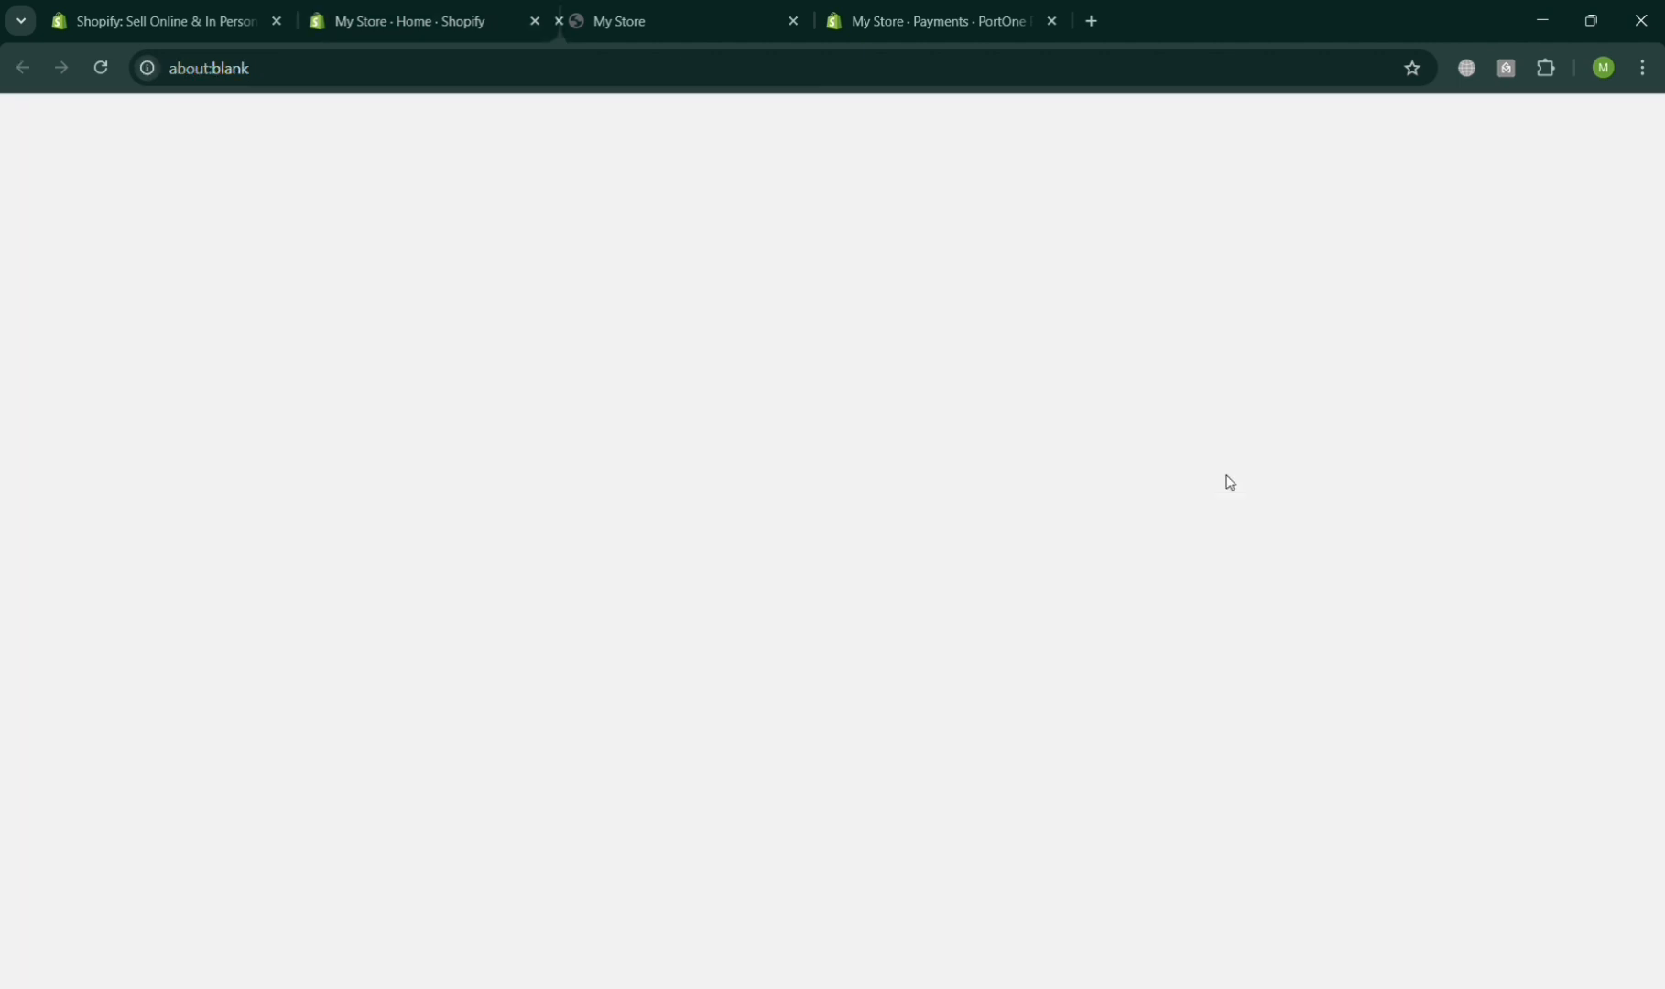
click(1017, 22)
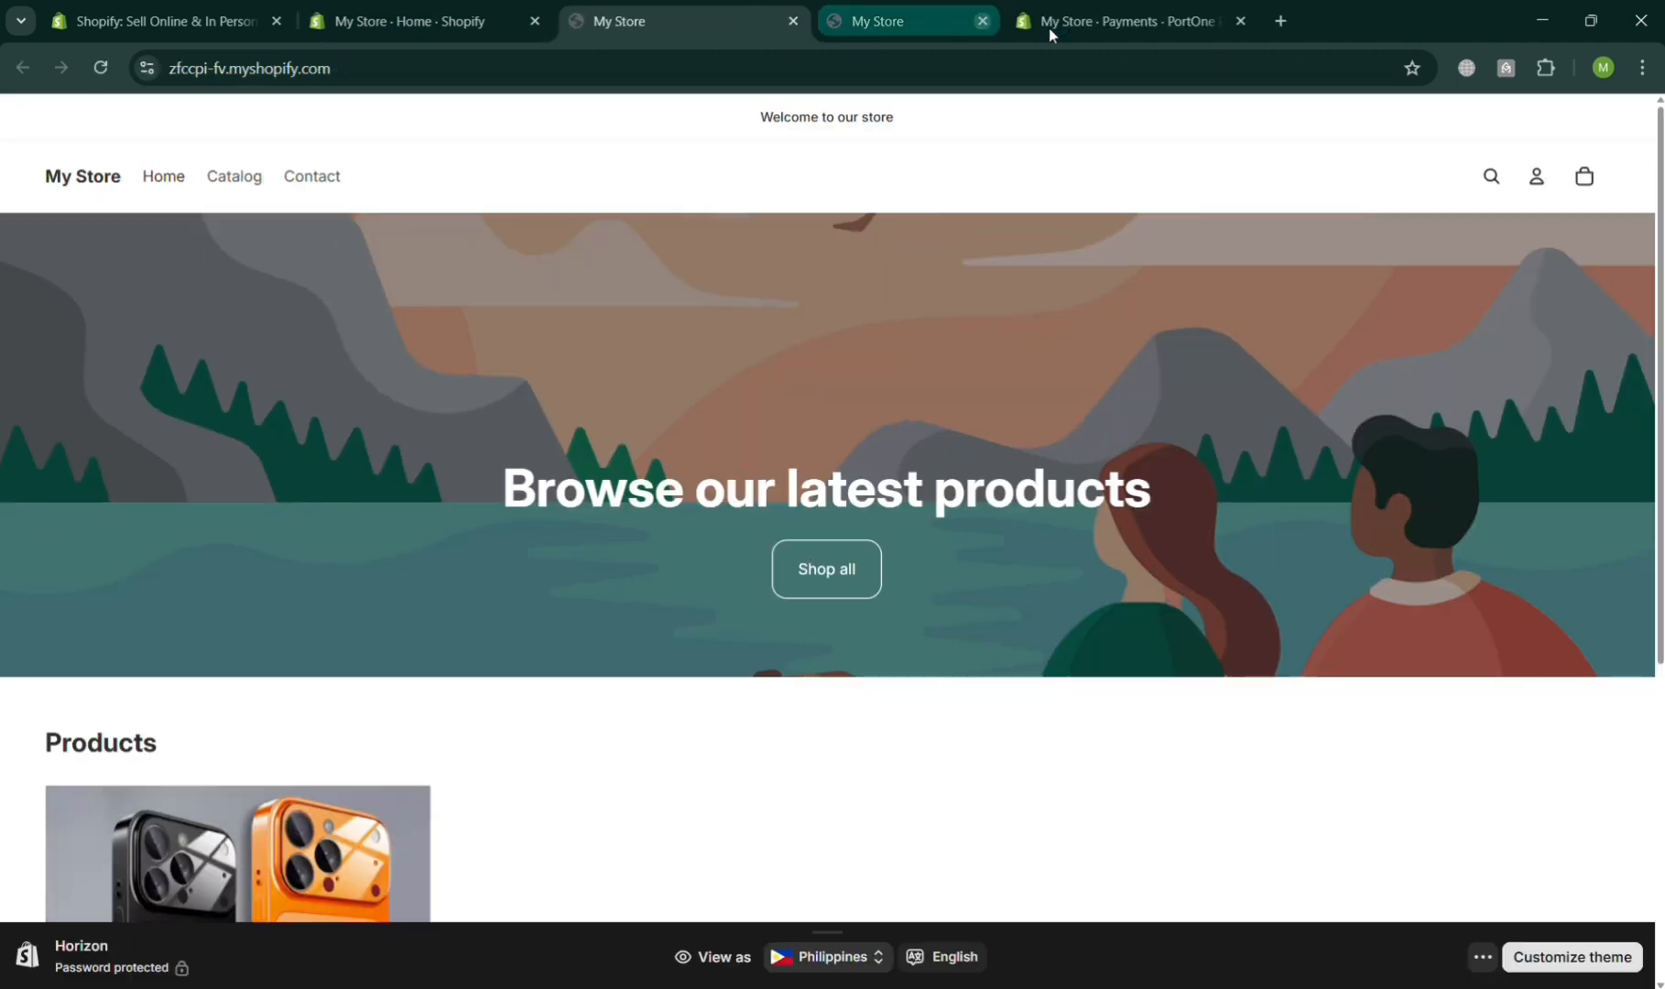
click(1051, 21)
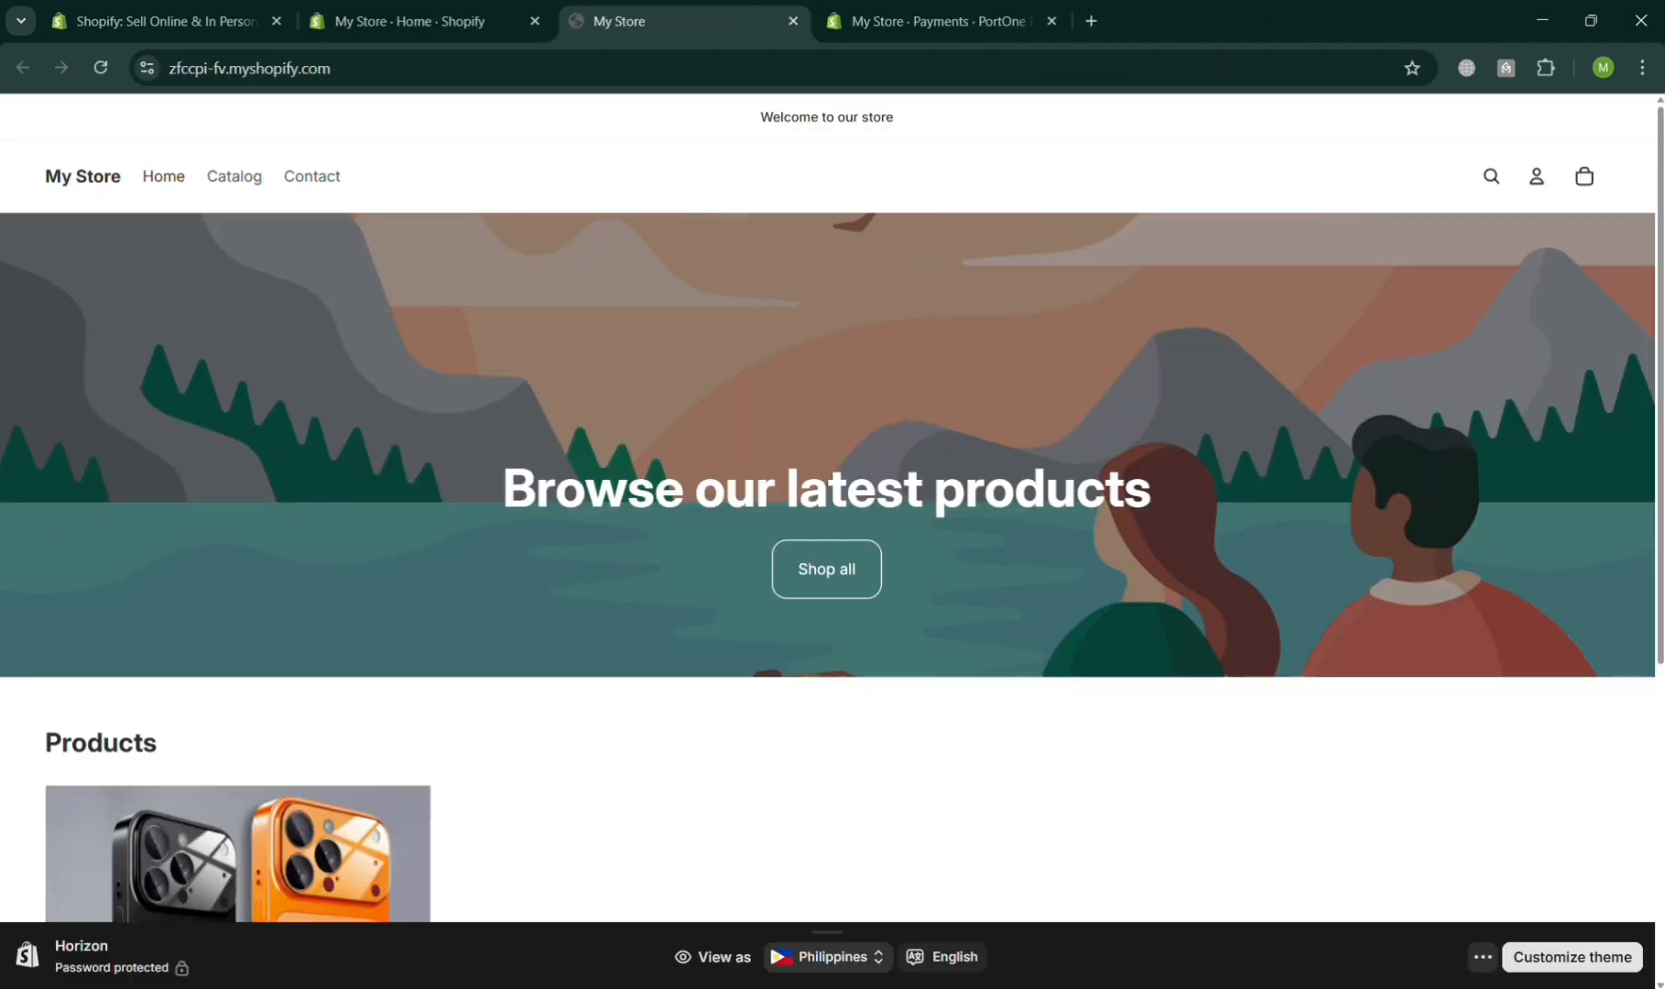
click(875, 968)
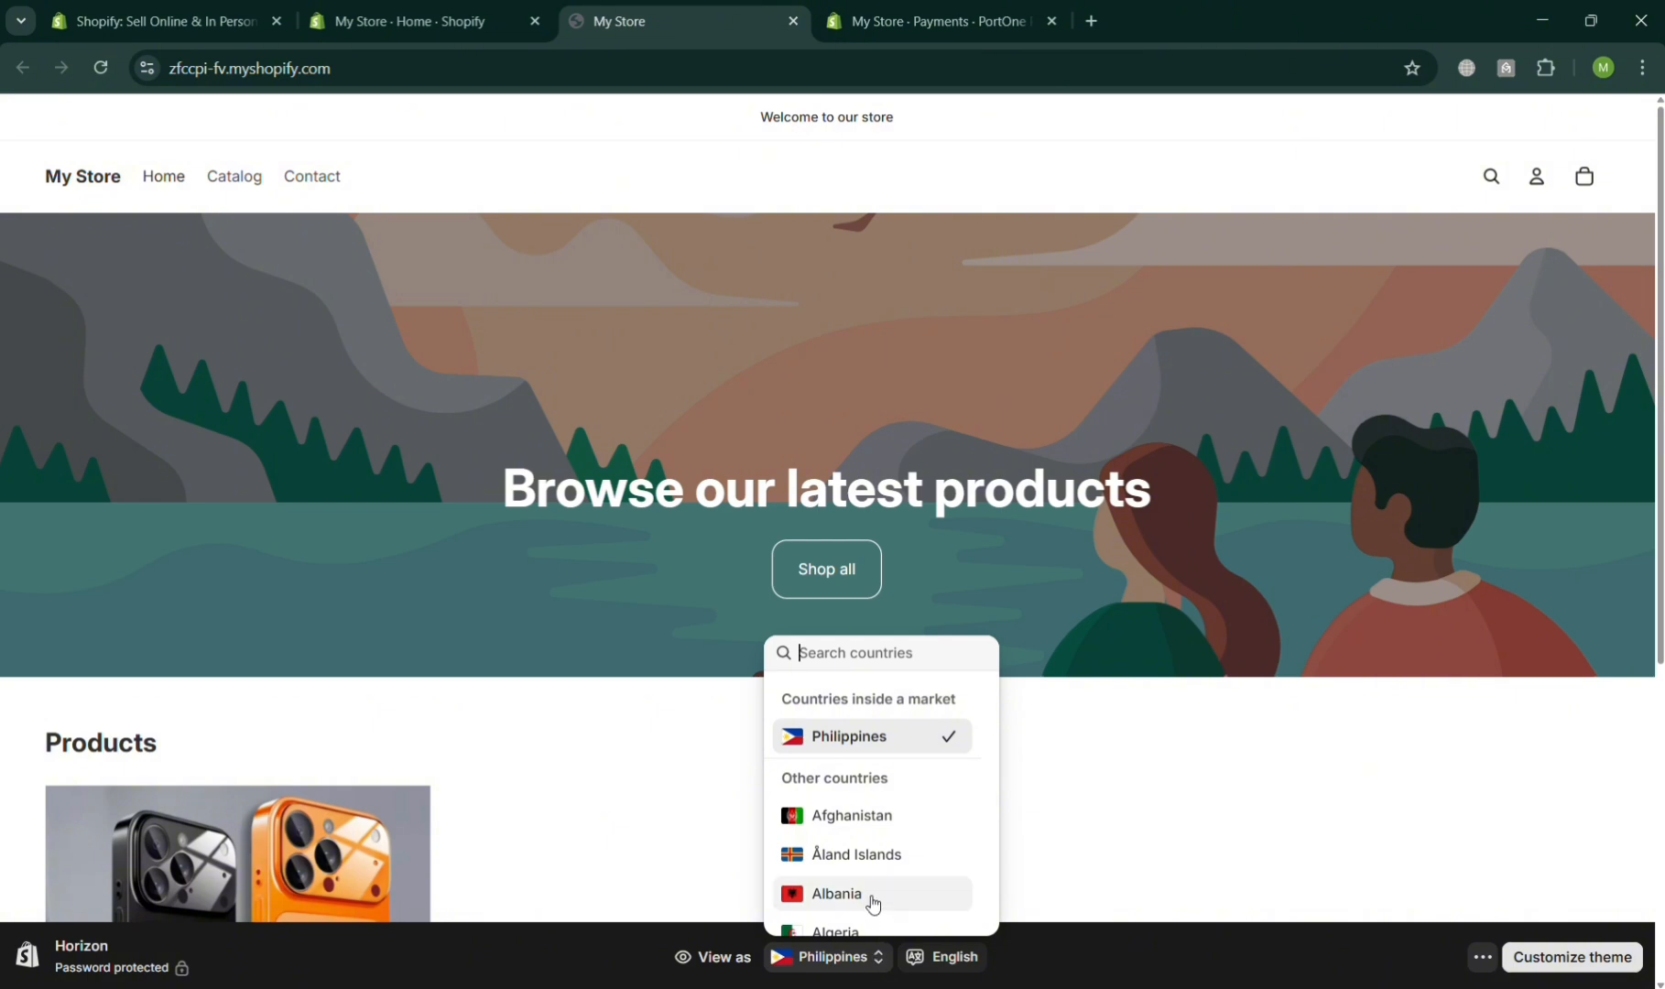
click(1256, 912)
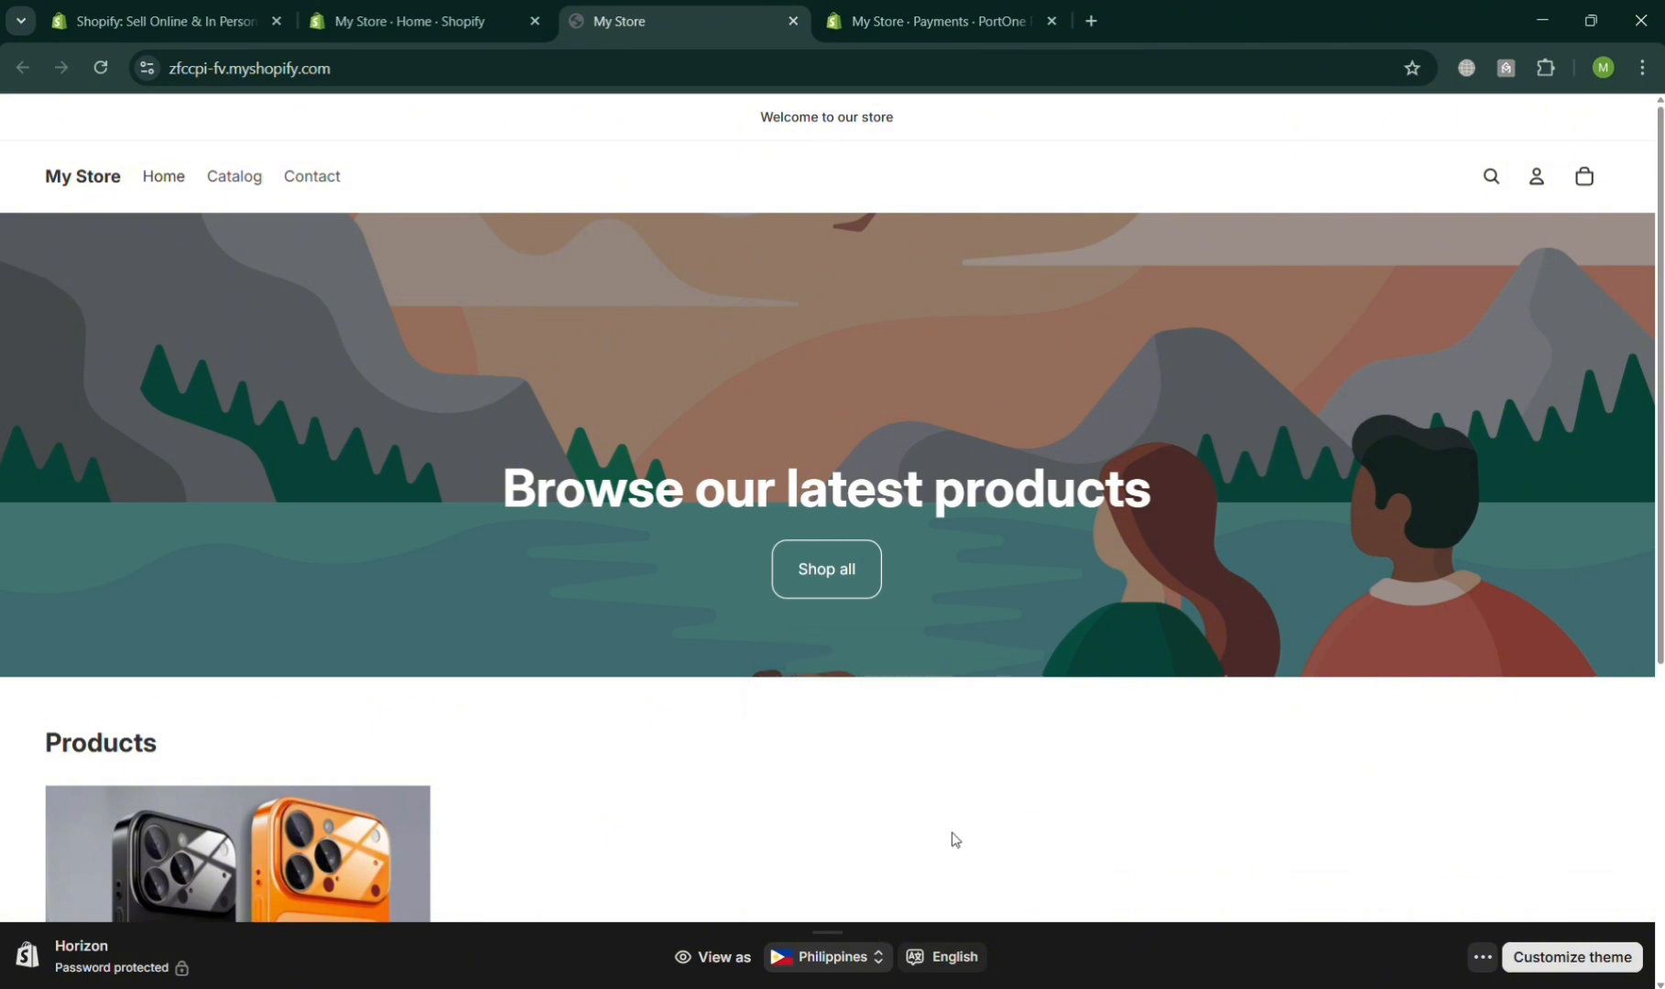
- Open the IPHONE 17 CASES product, try More payment options, and return to the store
click(287, 869)
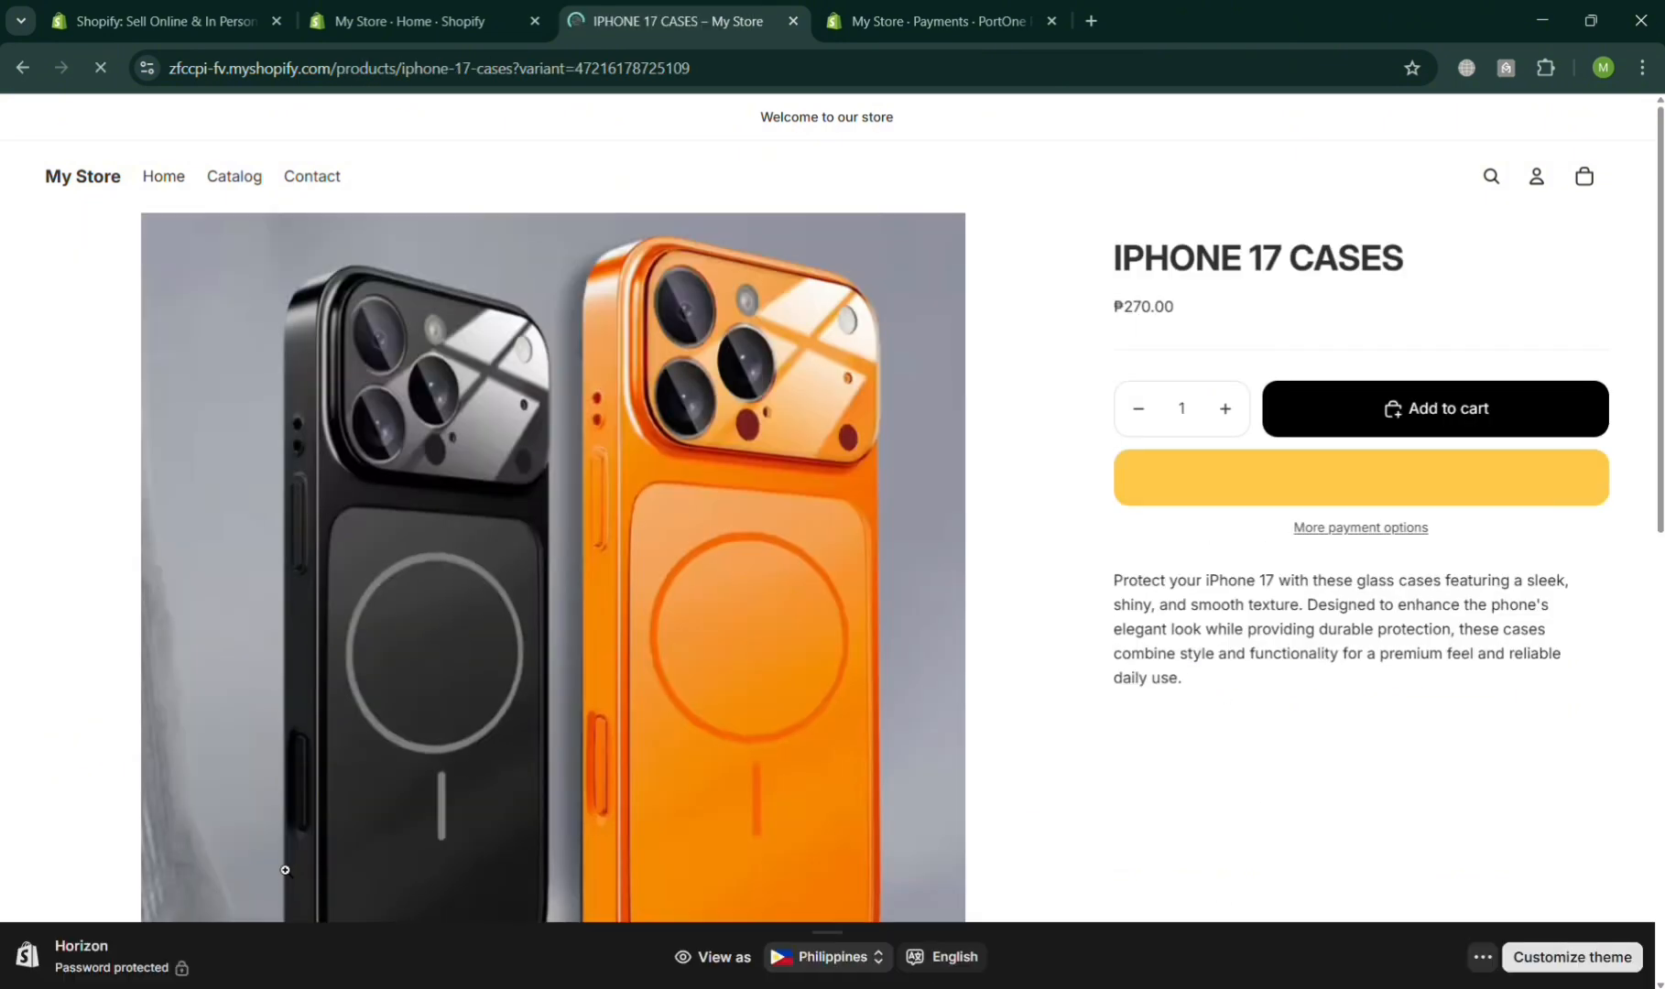
click(1370, 530)
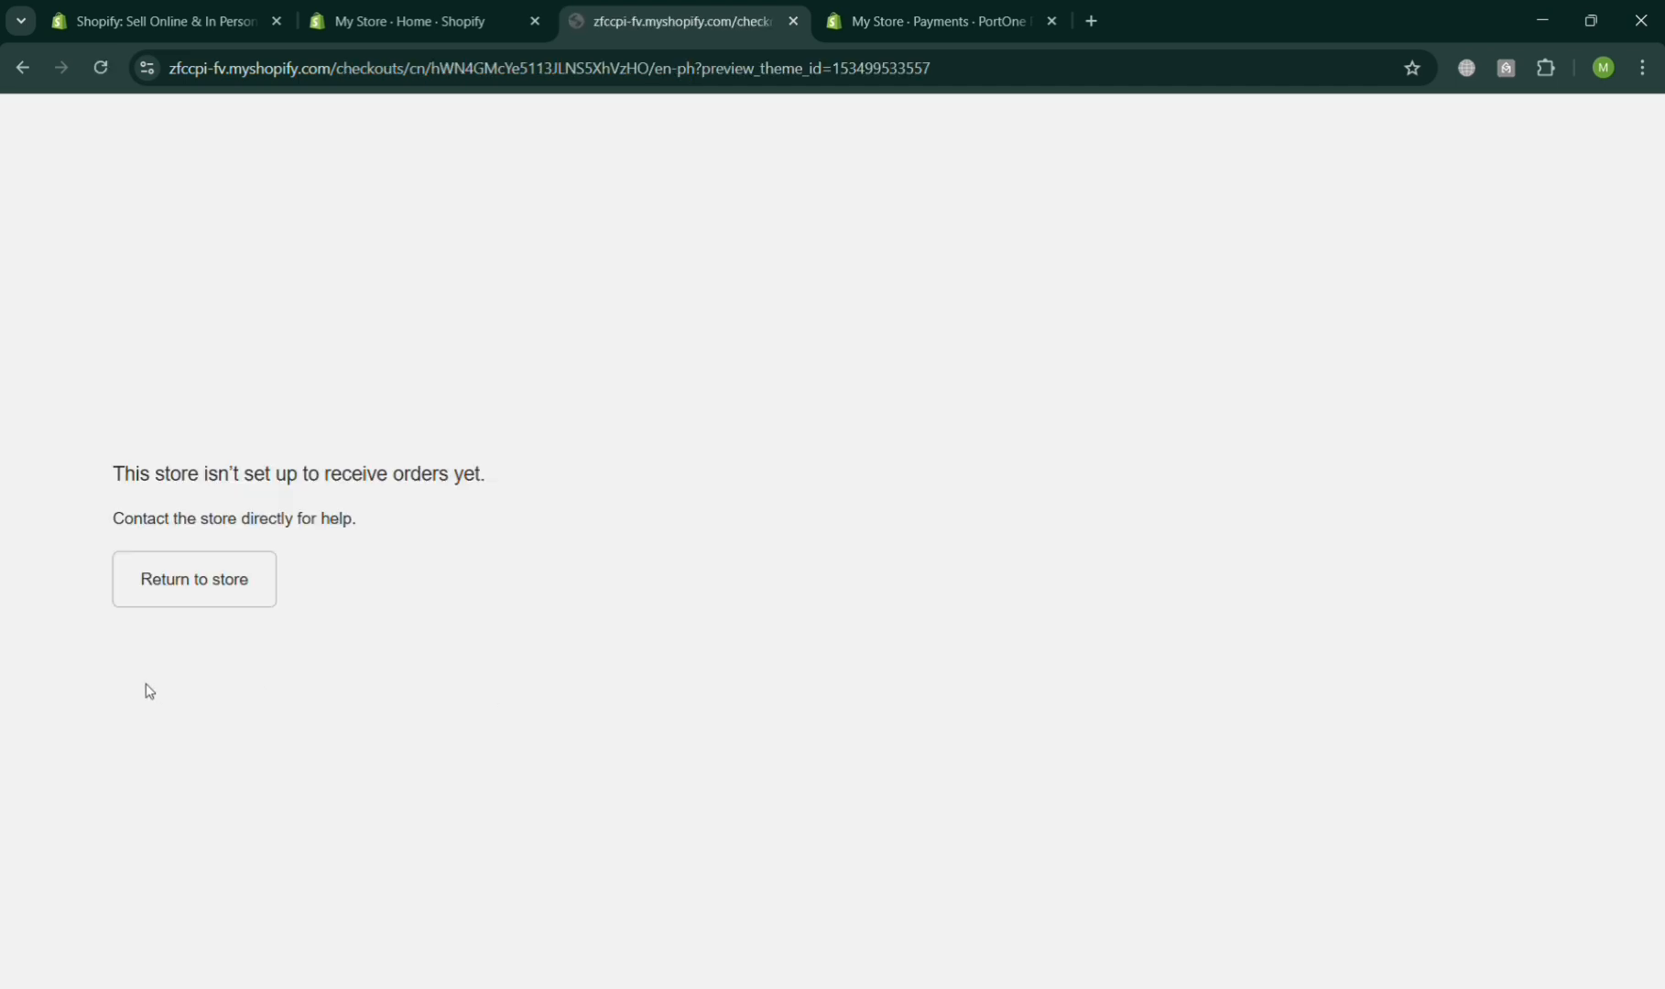
click(214, 579)
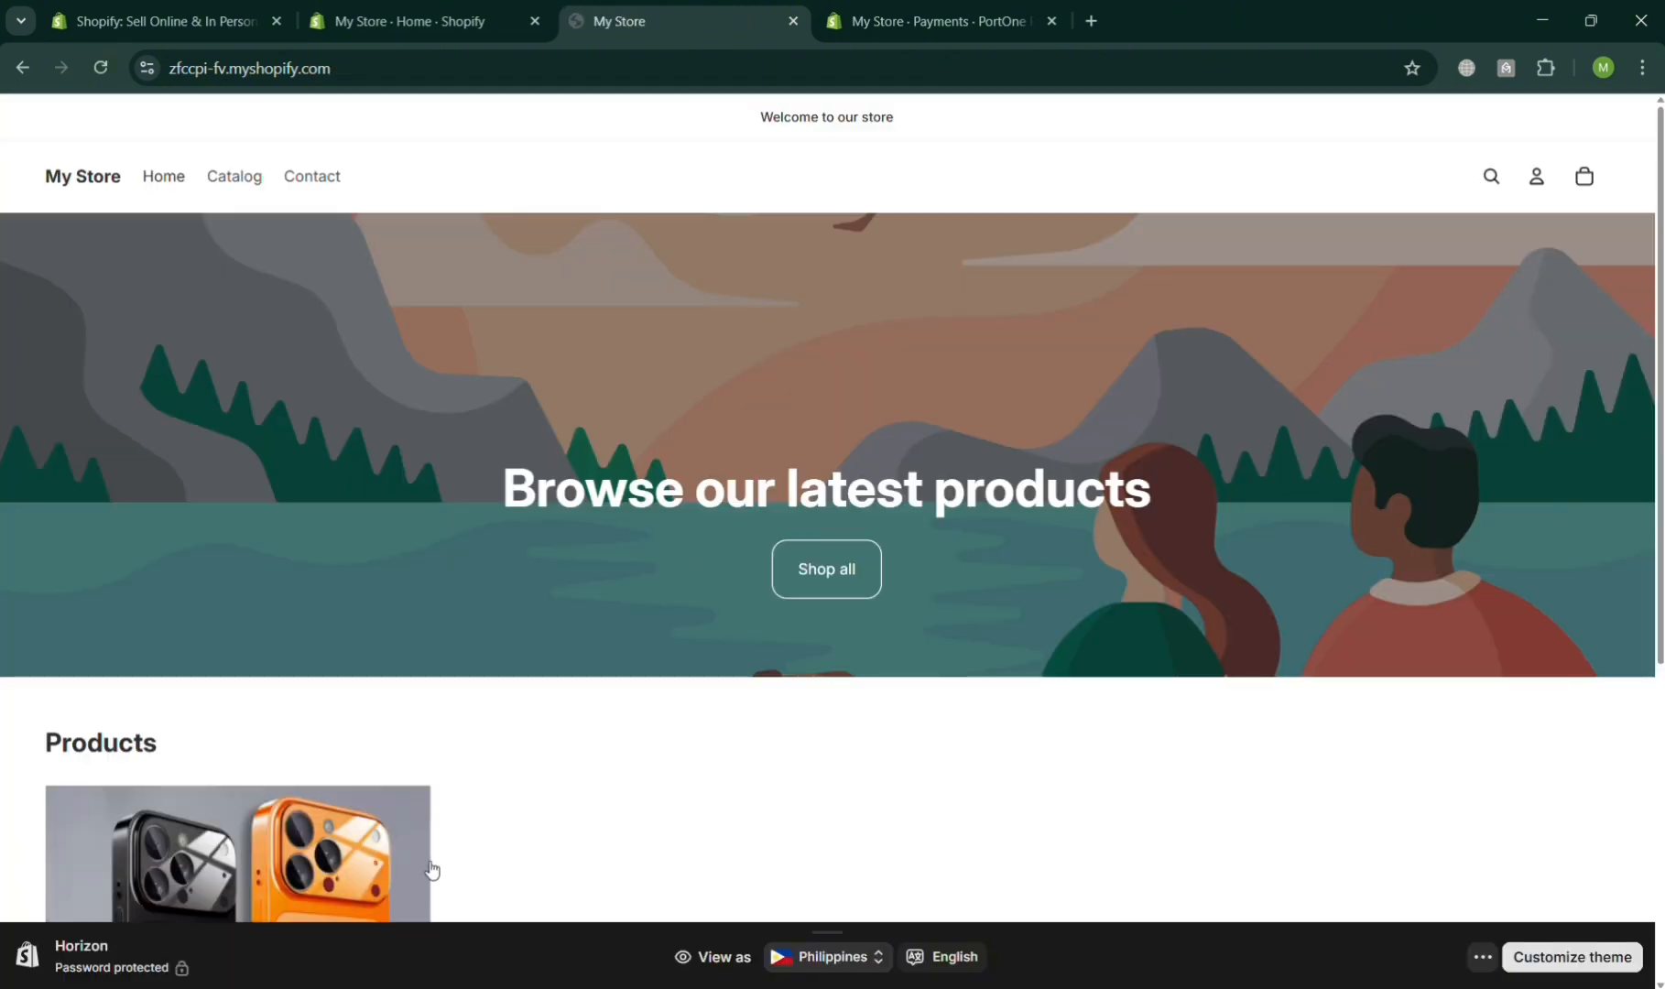
- Reopen the IPHONE 17 CASES product page from the store's product list
click(402, 849)
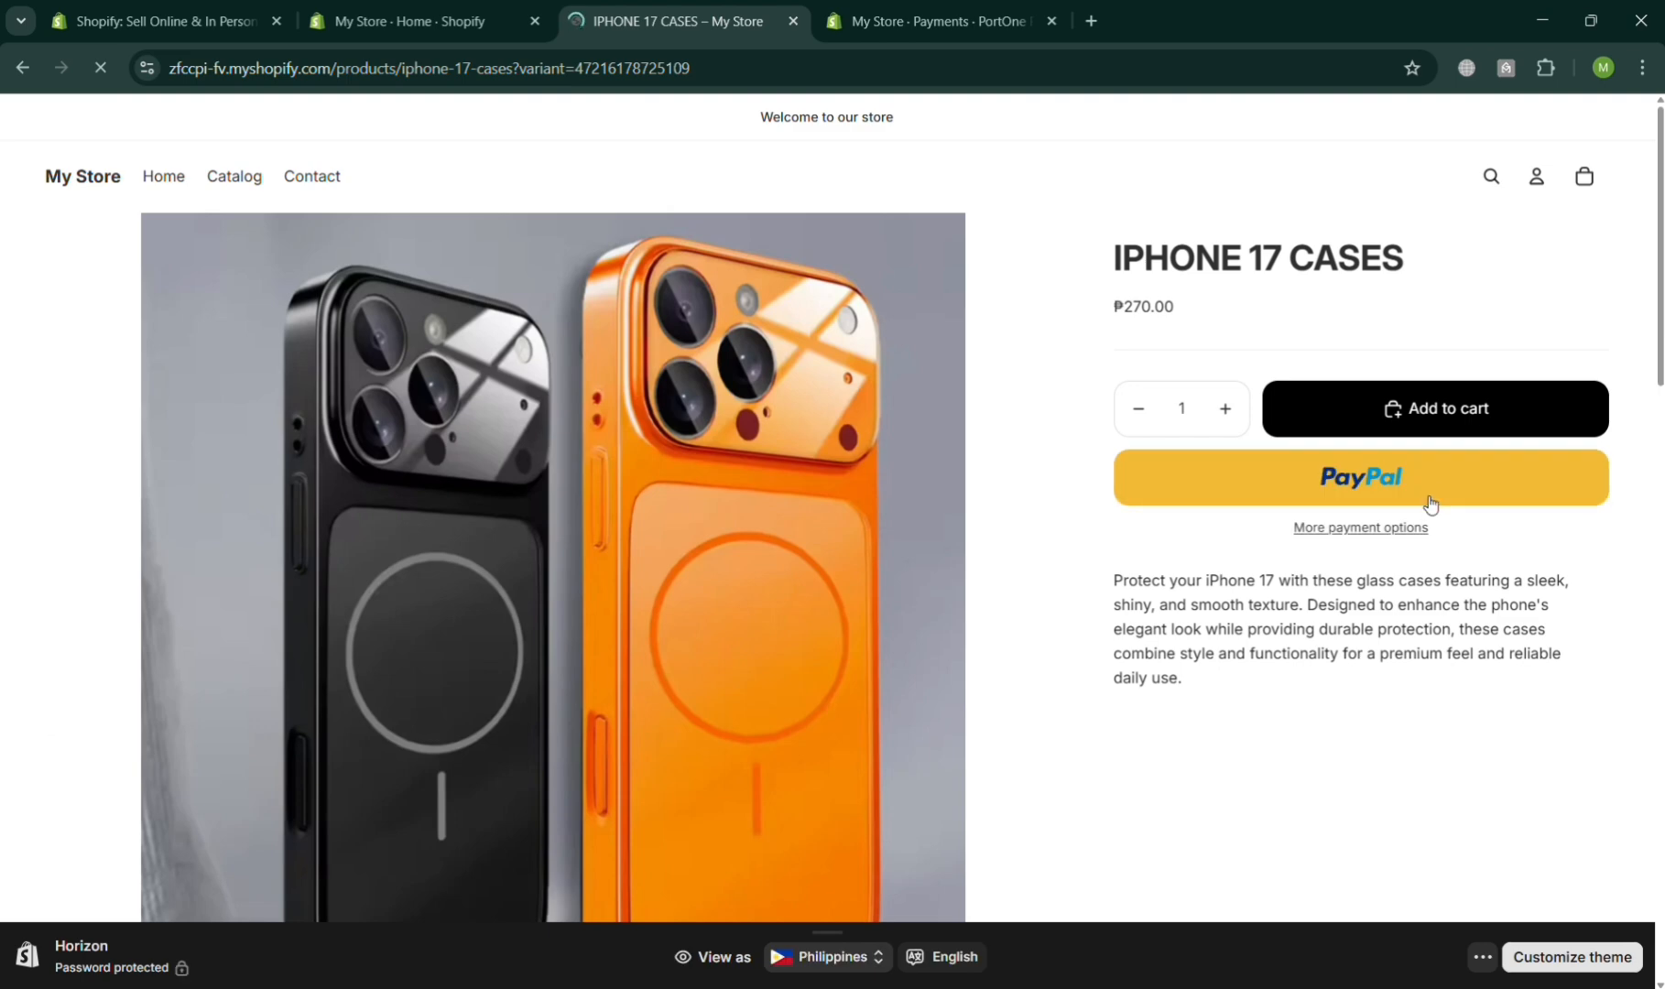
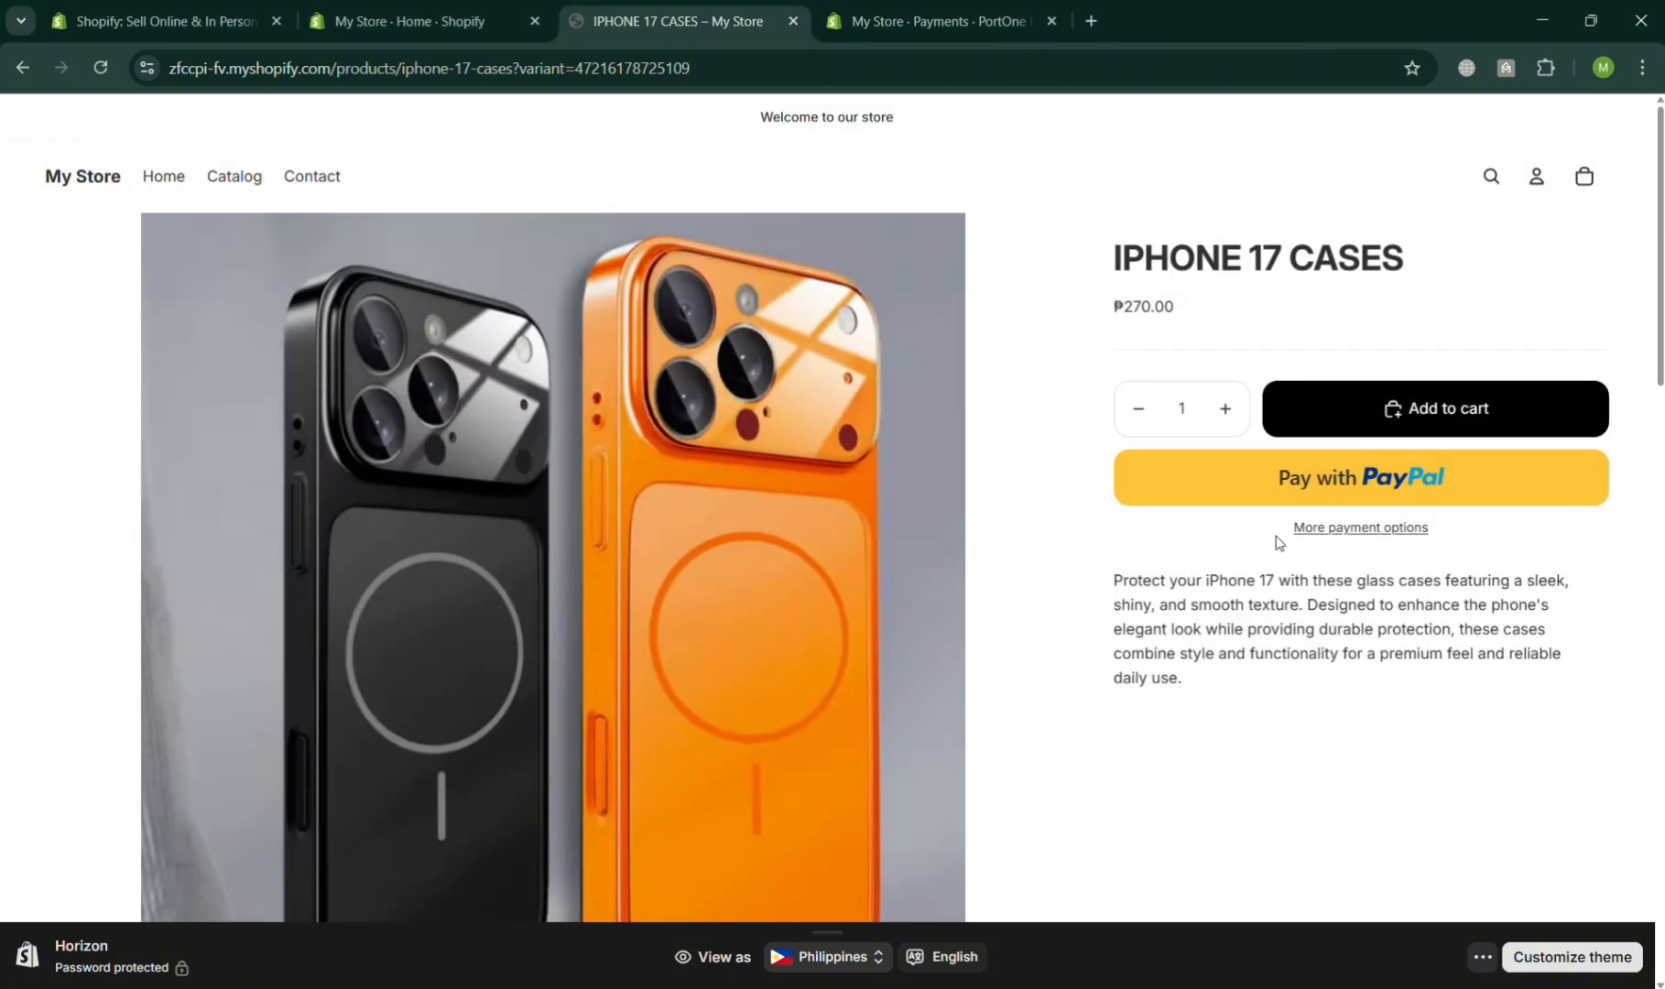
- Try More payment options on the IPHONE 17 CASES product page, then return to the store
scroll(1308, 482, down, 10)
scroll(1310, 481, up, 10)
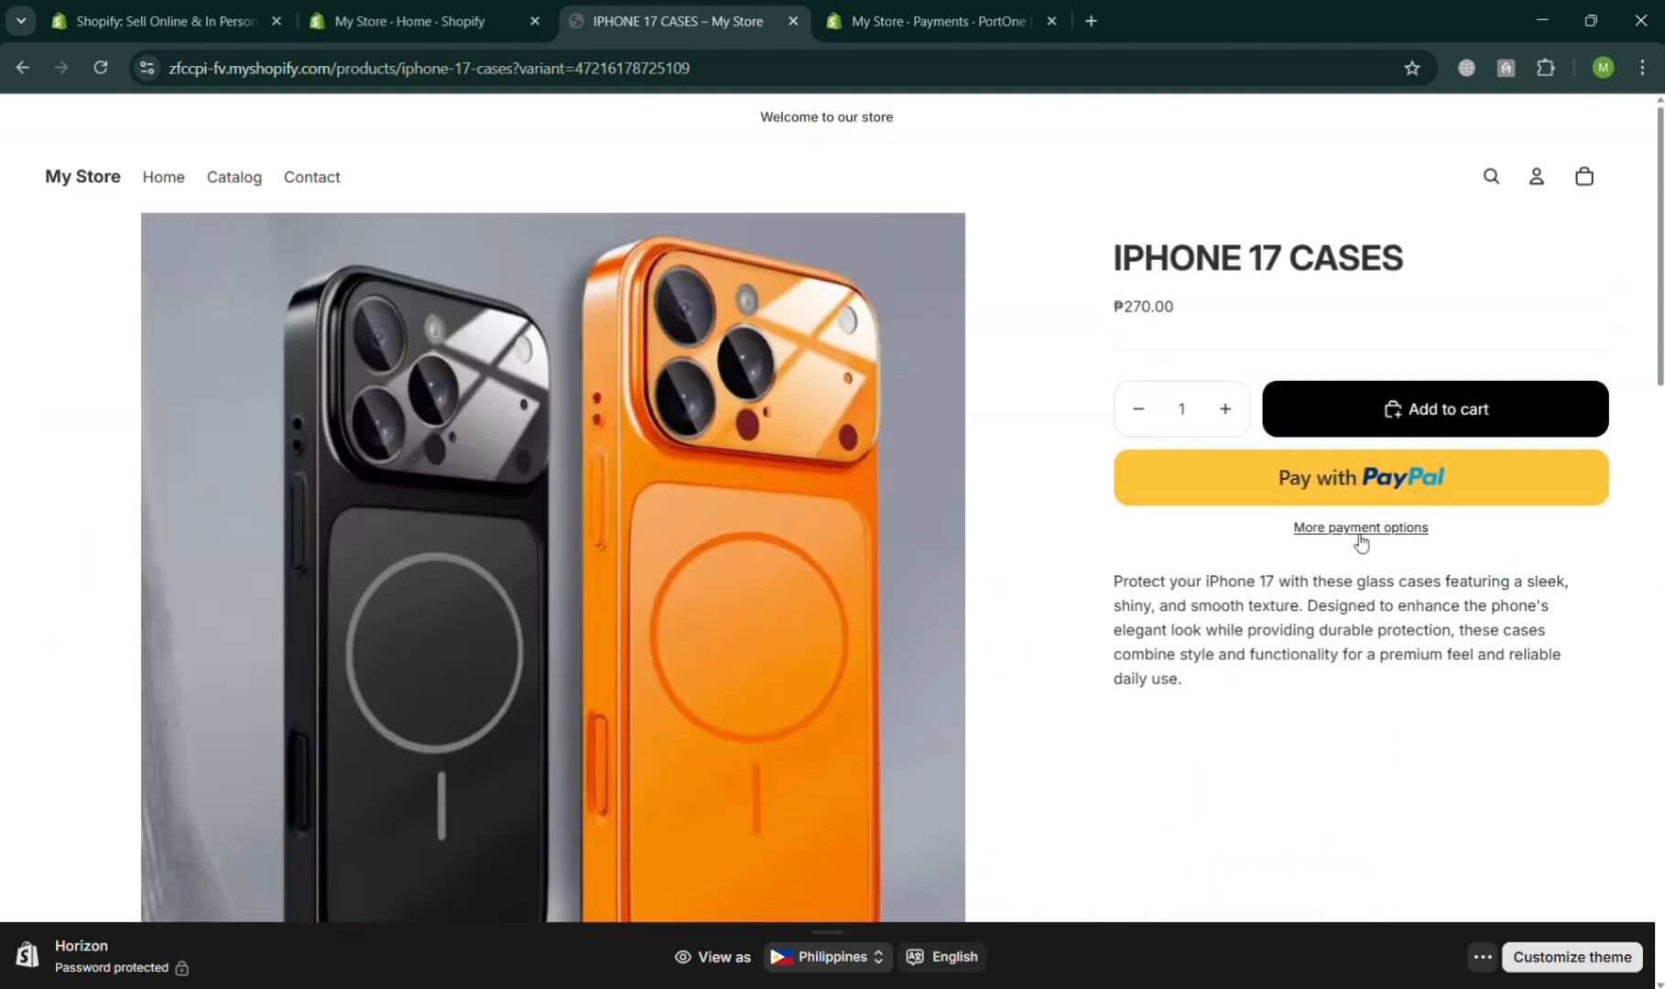
click(1360, 536)
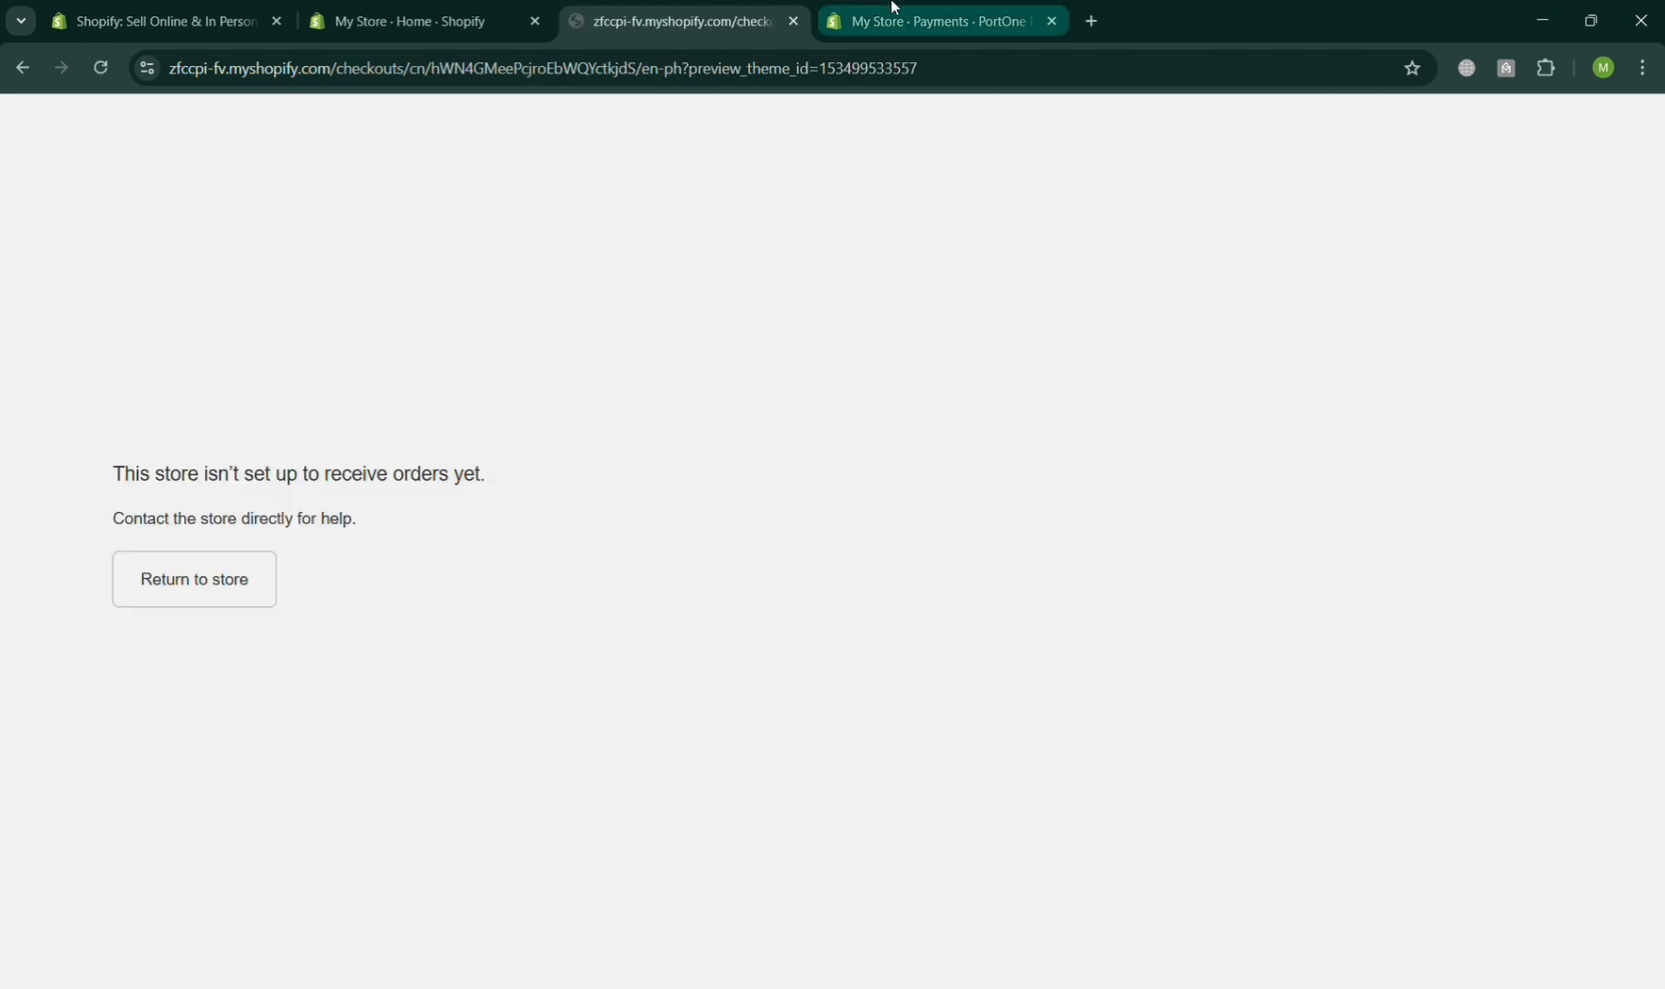
click(231, 597)
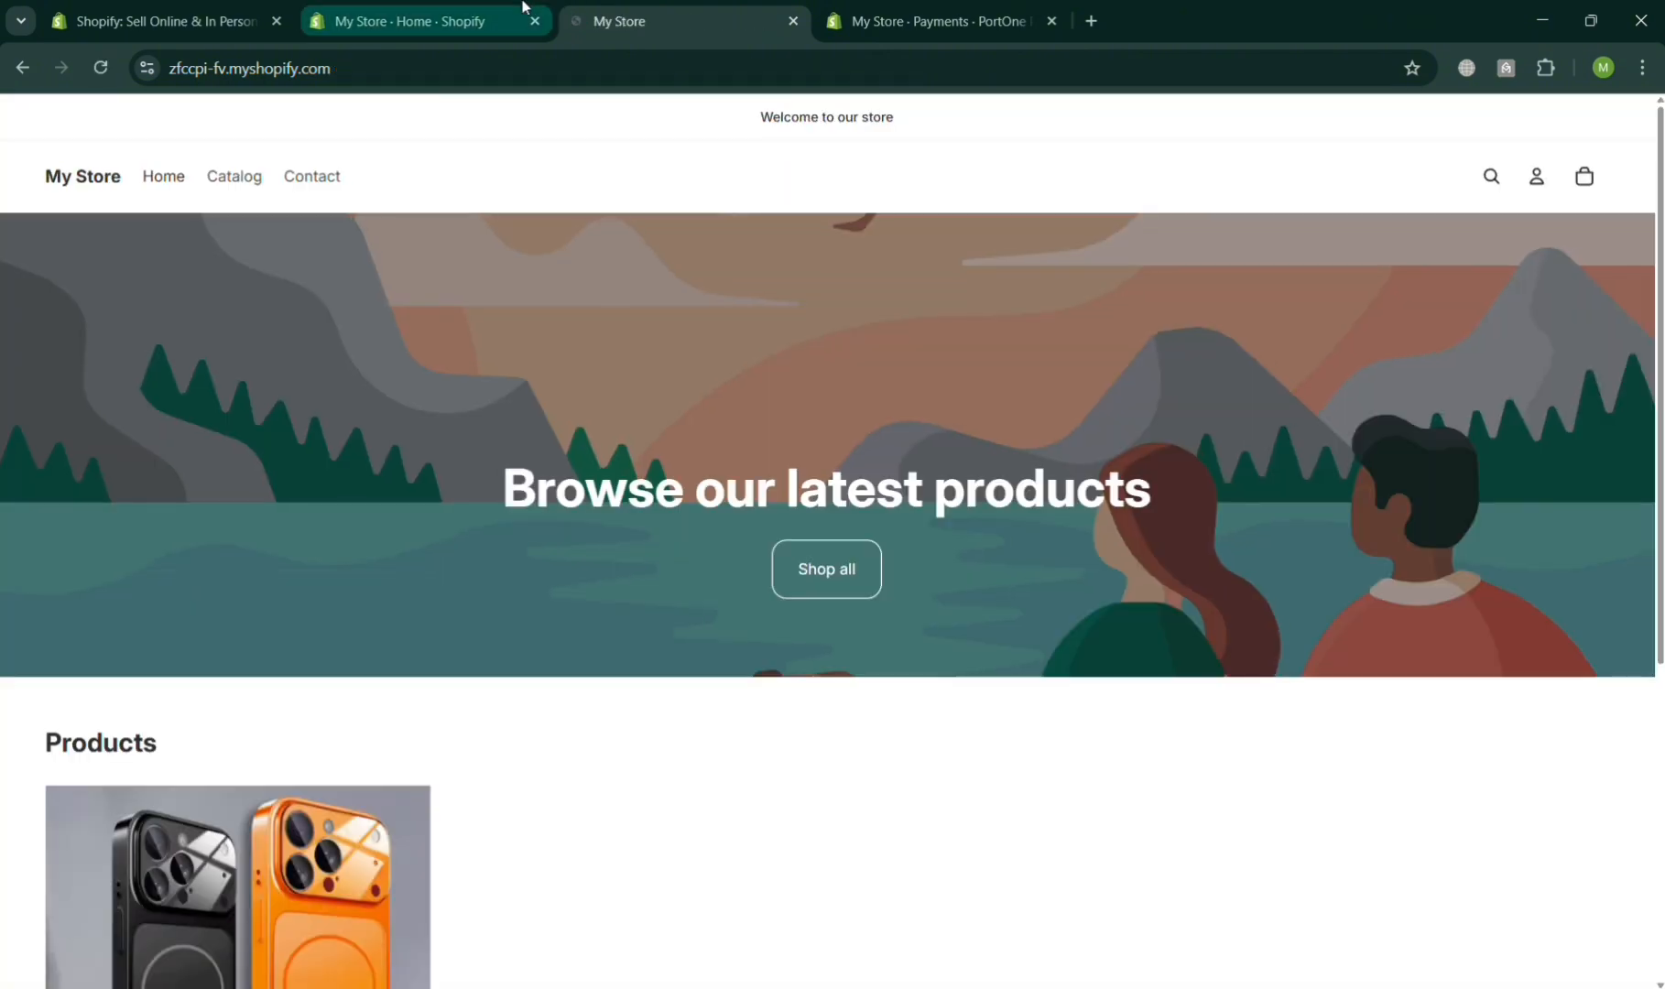
- Switch to the Shopify admin tab and browse the Online Store themes page
click(503, 9)
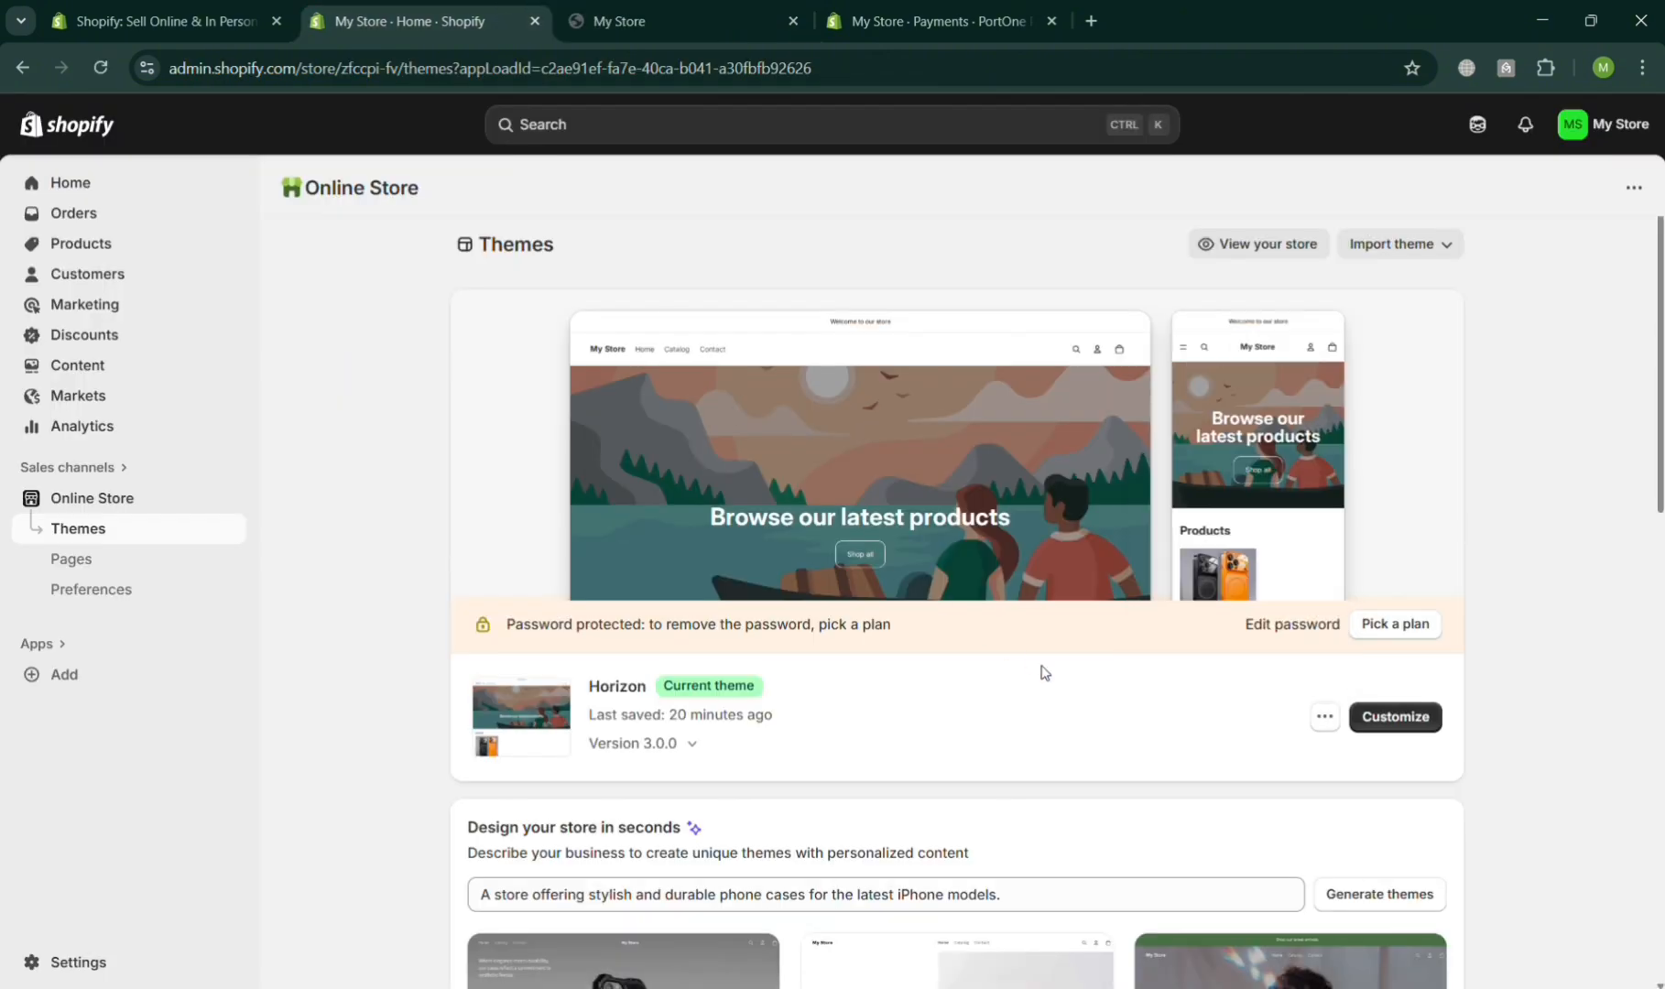
scroll(1361, 719, down, 4)
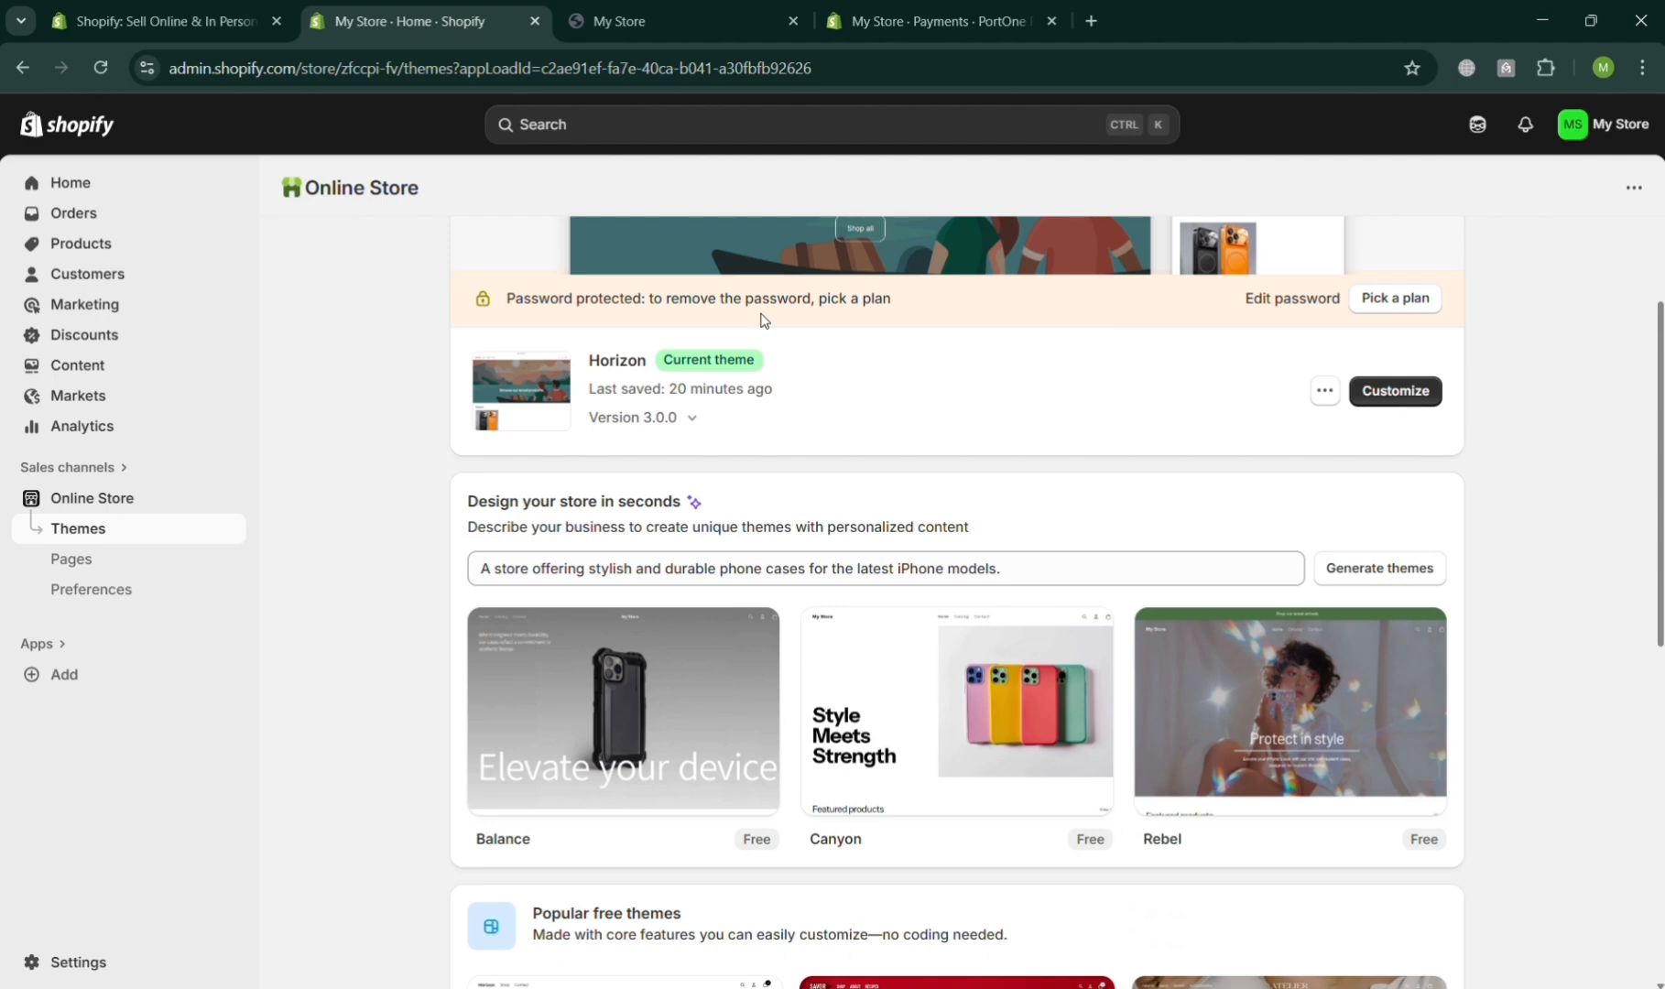
scroll(1219, 713, down, 5)
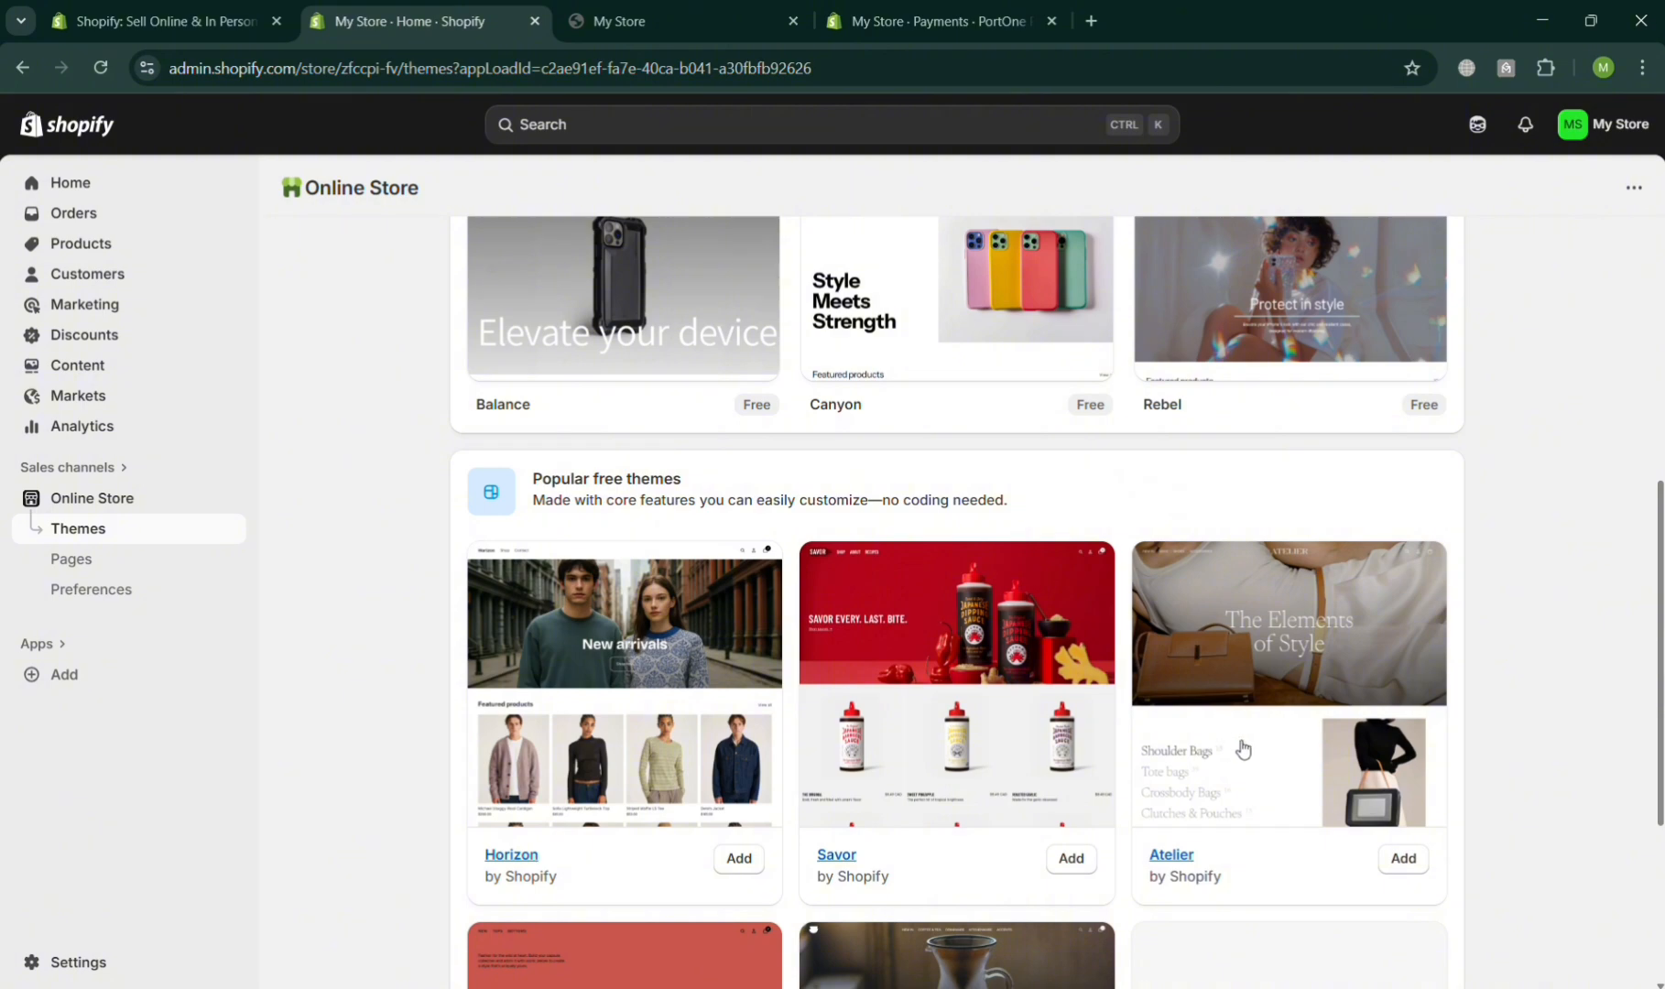
scroll(1242, 749, up, 8)
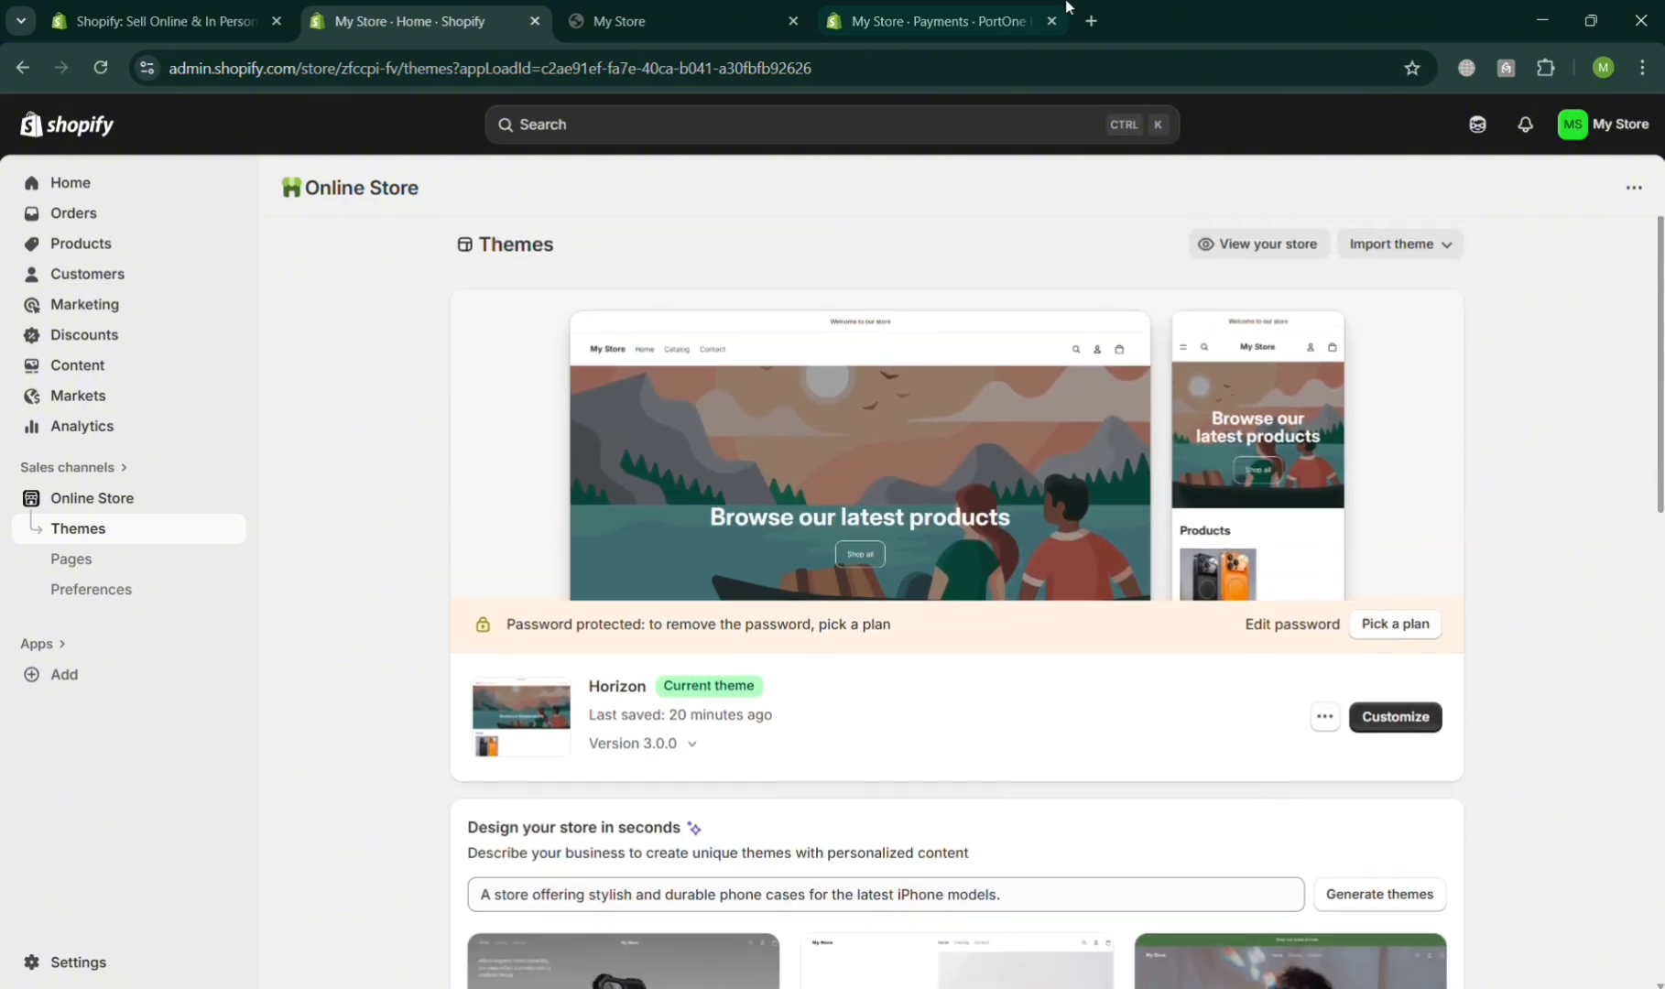